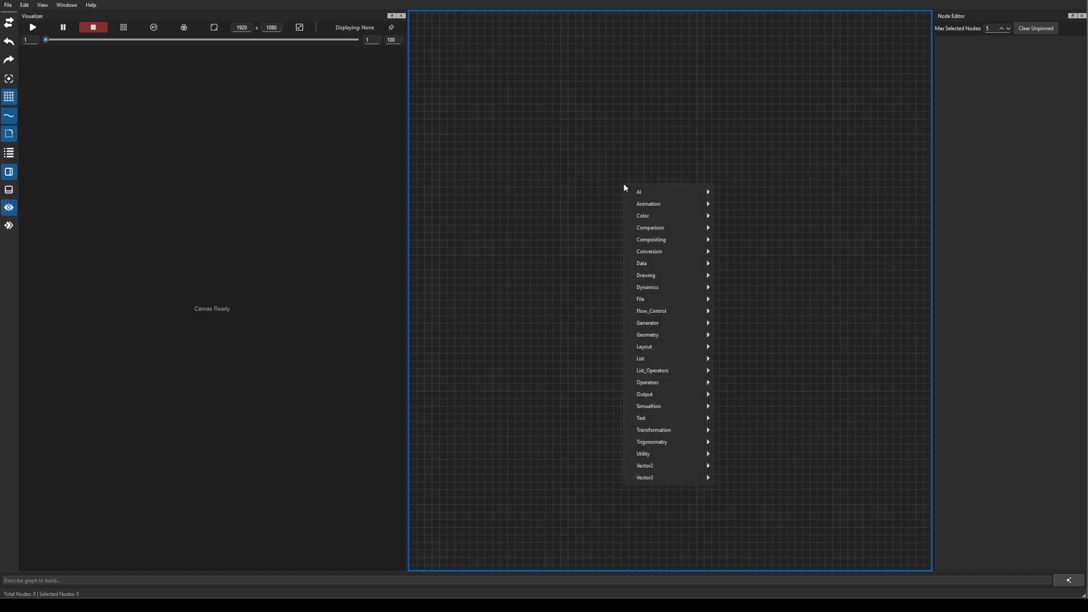
mouse_move(702, 310)
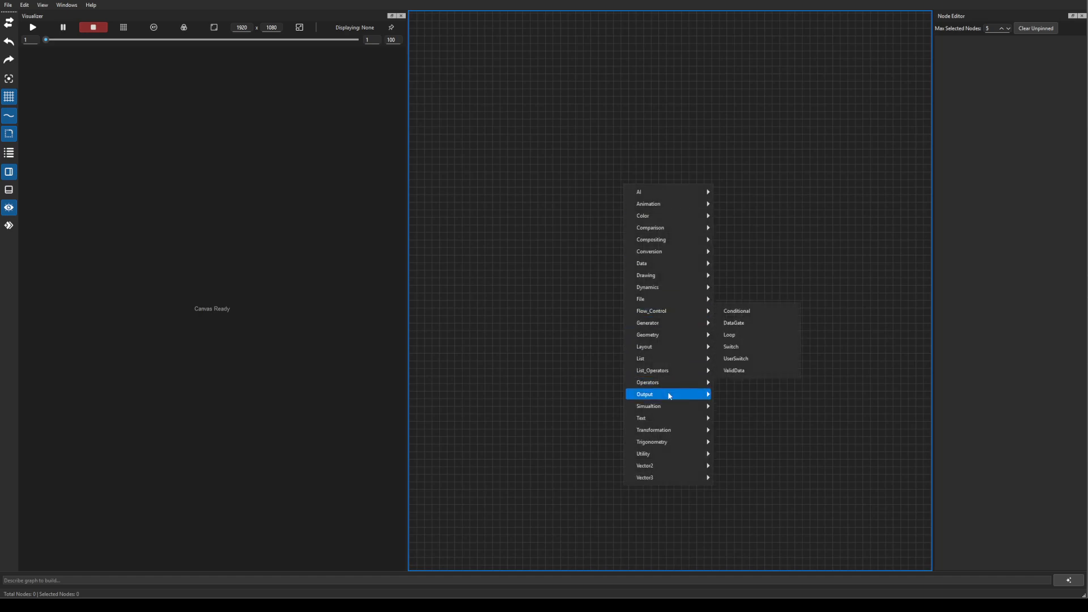
mouse_move(668, 406)
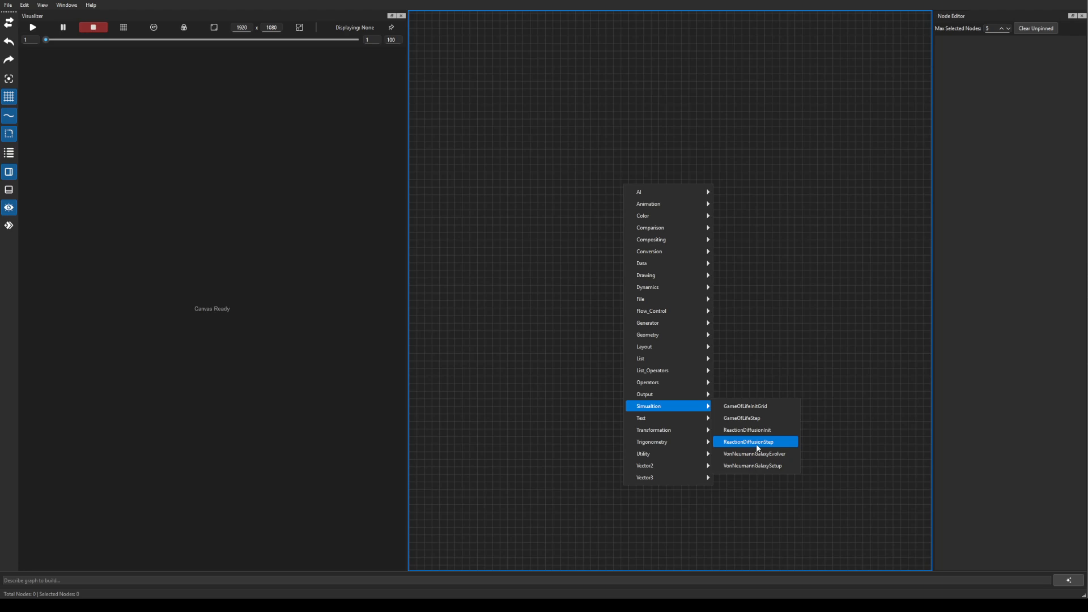
left_click(563, 257)
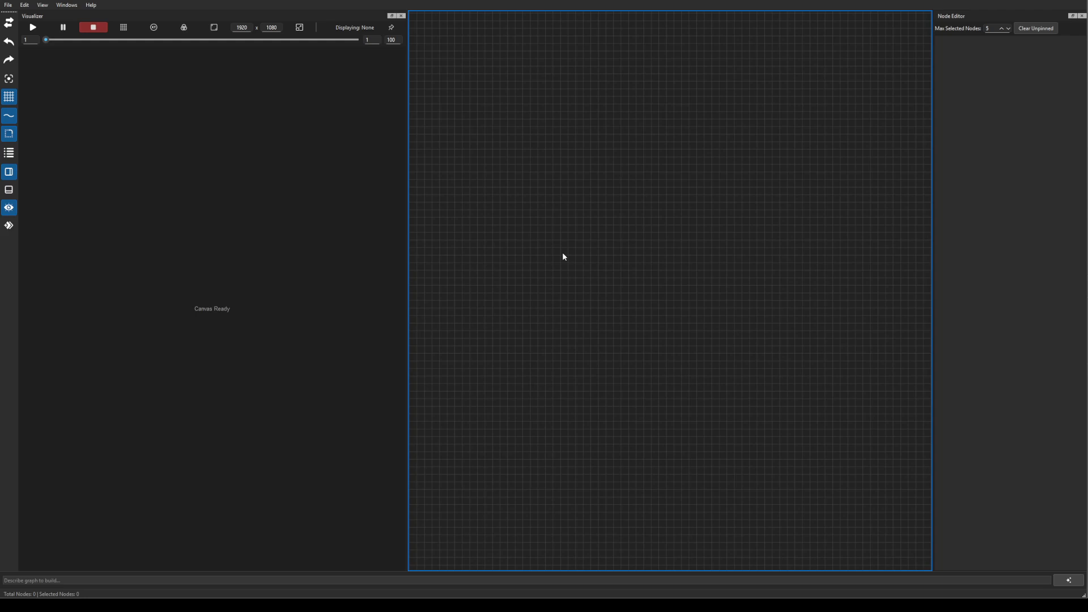
Add a ReactionDiffusionInit node to the empty graph and place it in the upper-left part of the canvas.
key("Tab")
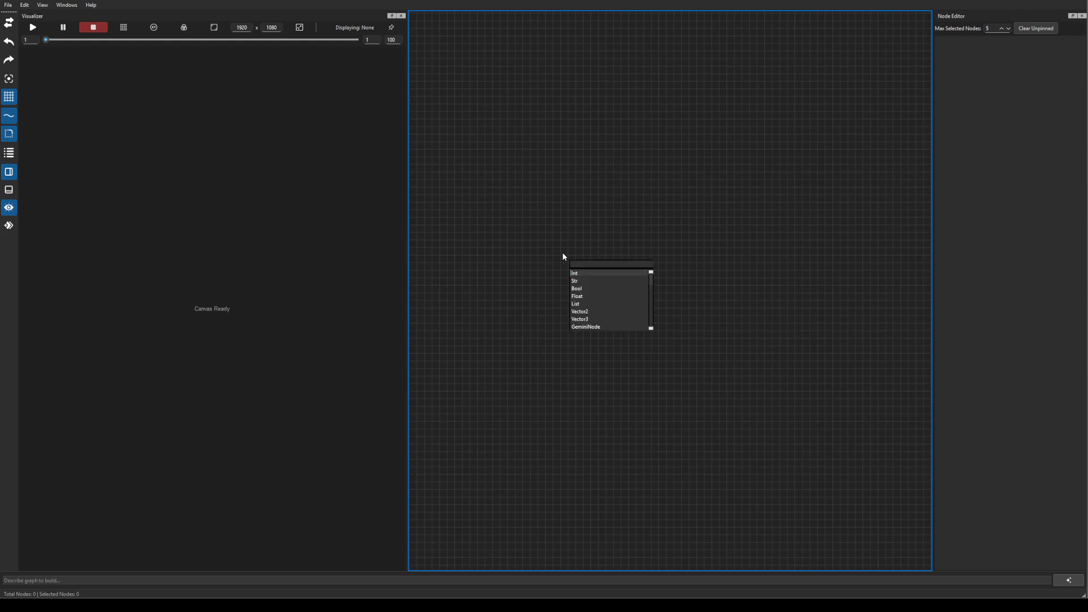
type("reac")
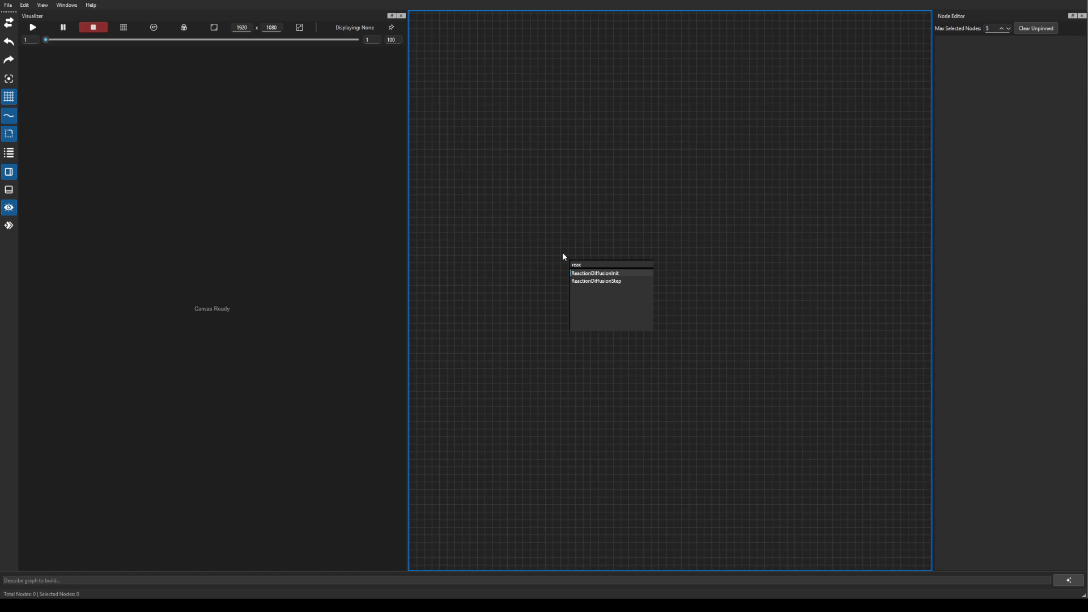
key("Return")
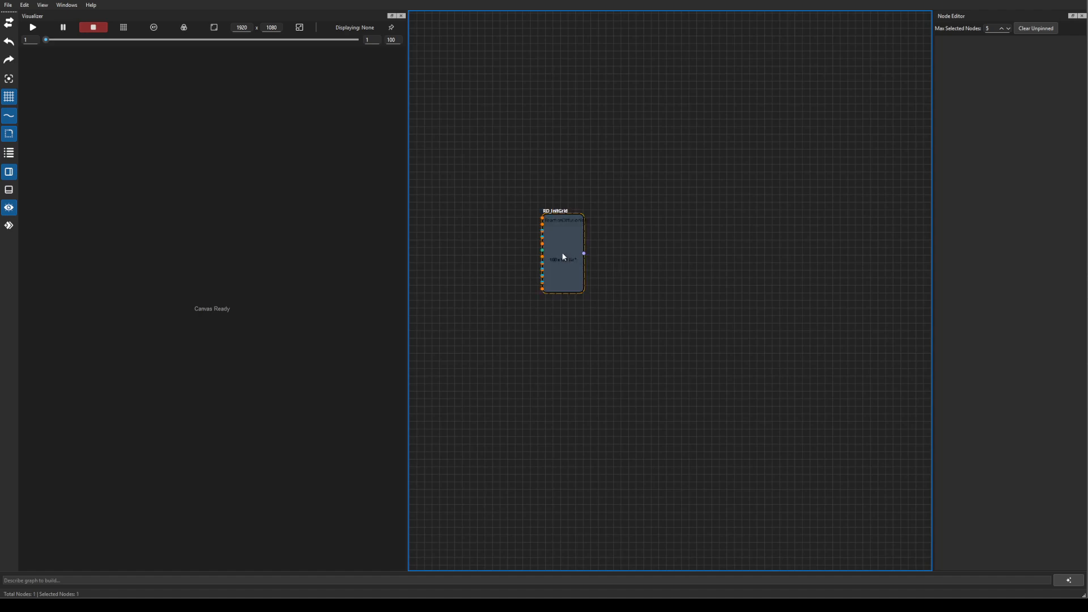
scroll(563, 257, "up", 2)
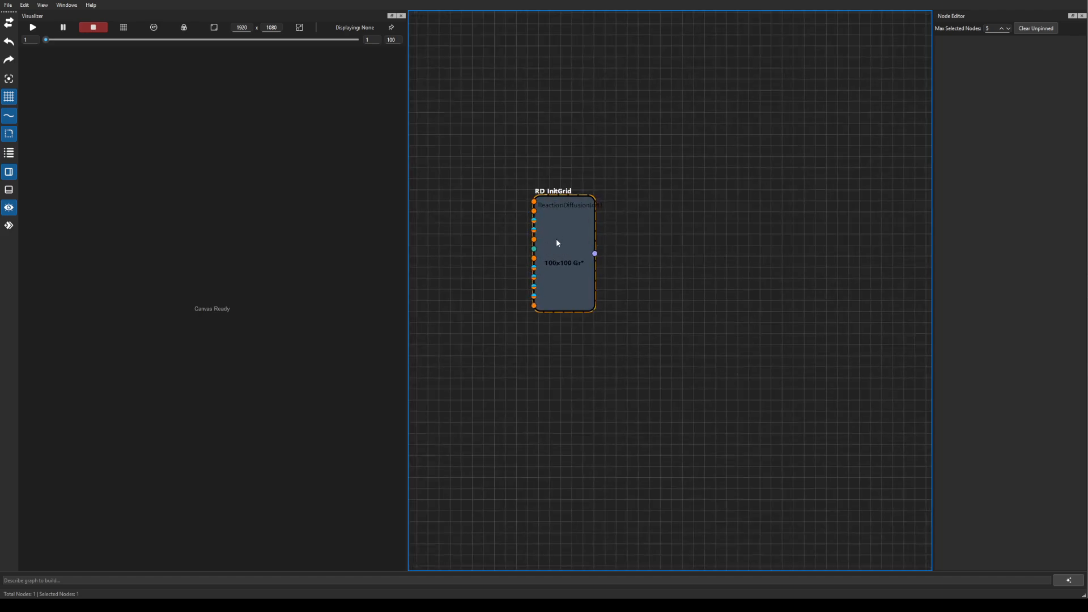
left_click_drag(557, 242, 505, 205)
left_click(548, 340)
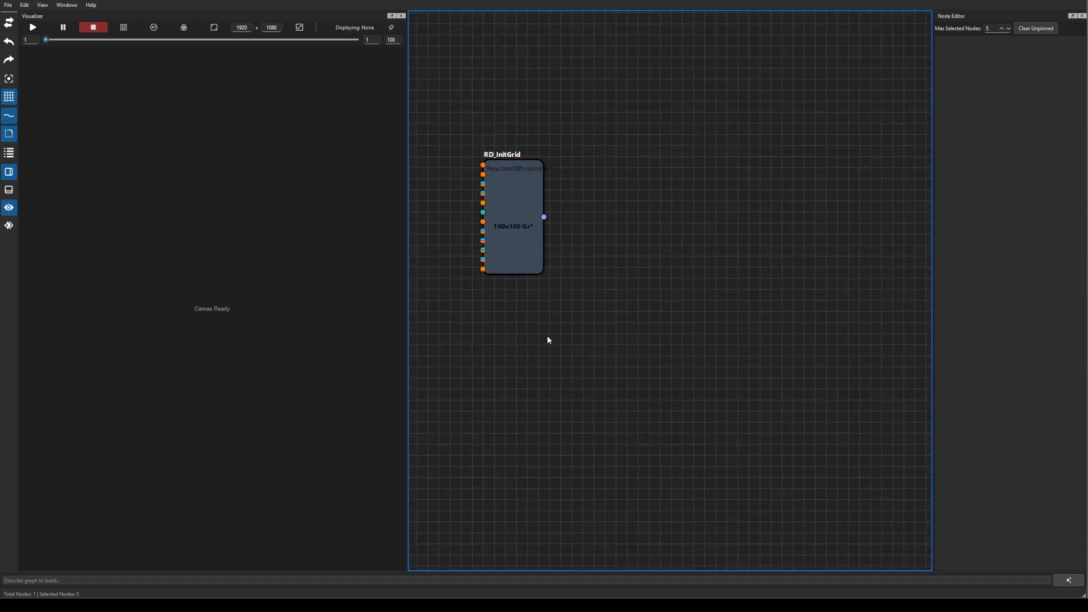
Add a ReactionDiffusionStep node and place it beside the RD_InitGrid node, on its output side.
key("Tab")
type("rea")
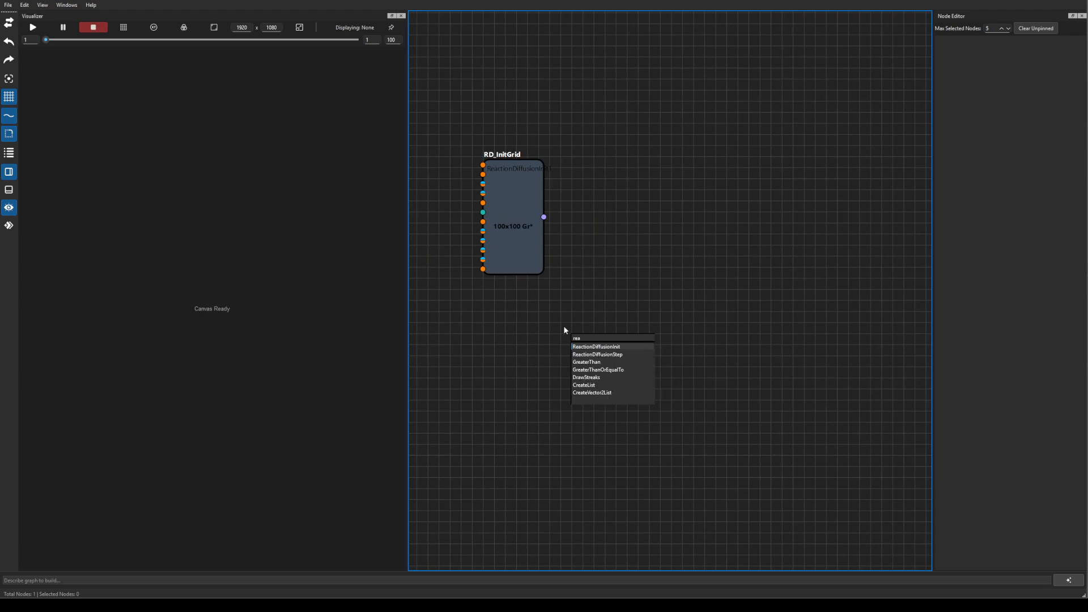
type("c")
key("Down")
key("Return")
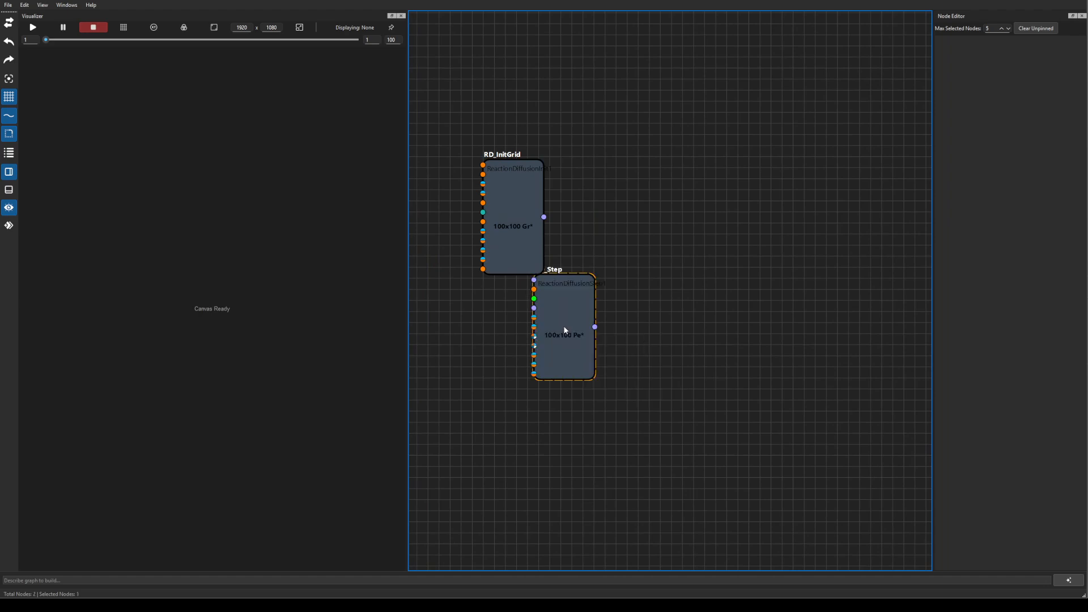
left_click_drag(563, 325, 625, 235)
scroll(620, 240, "up", 2)
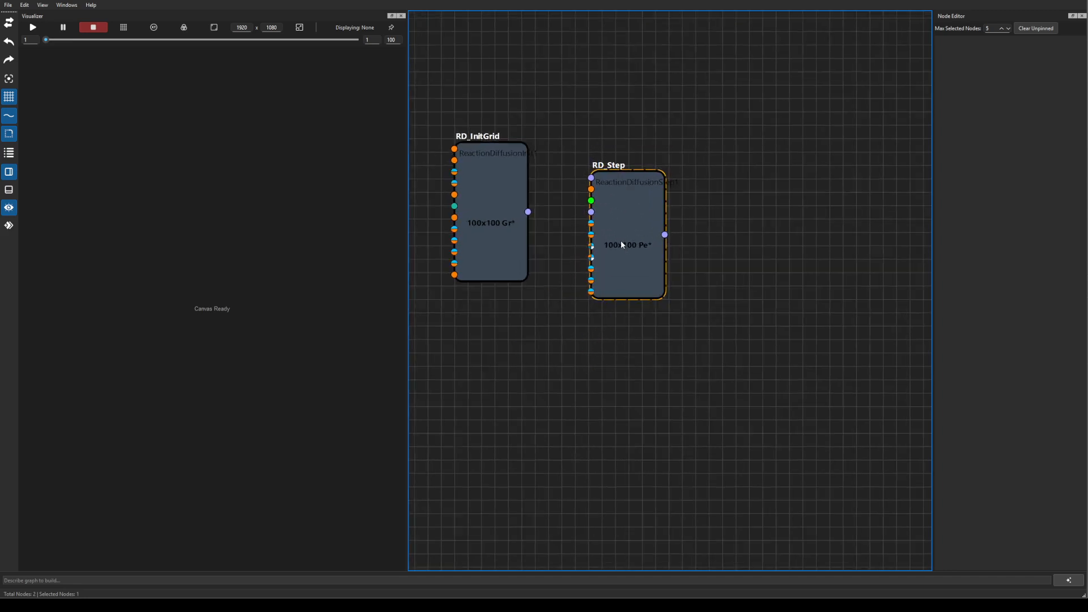
scroll(621, 244, "up", 1)
left_click_drag(529, 289, 568, 302)
left_click_drag(655, 248, 646, 227)
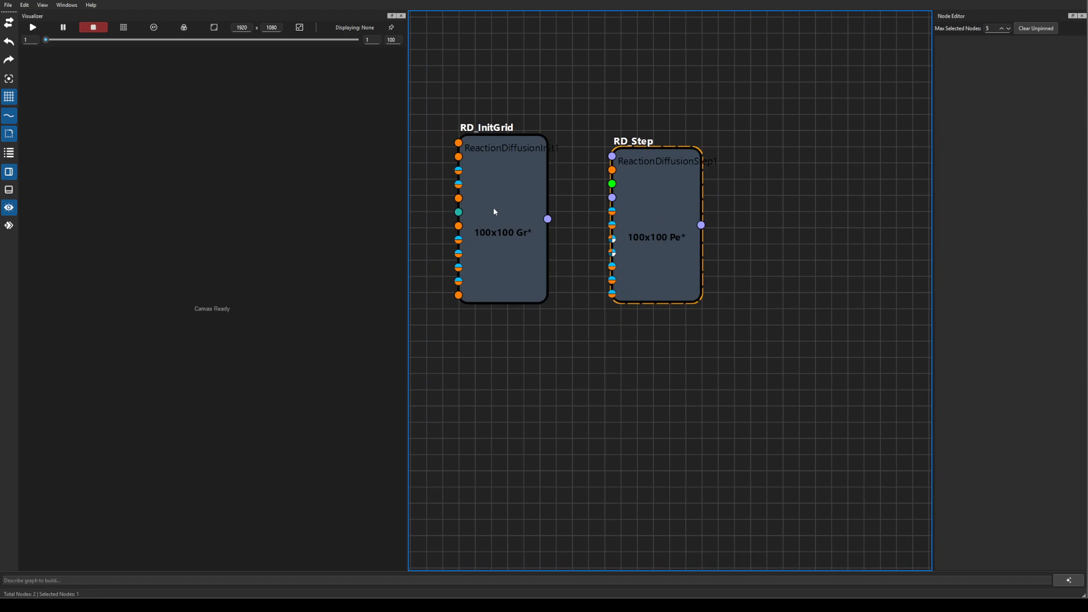
Open the parameters of the RD_InitGrid and RD_Step nodes, checking the available perturbation shapes without changing the Square setting.
left_click(494, 212)
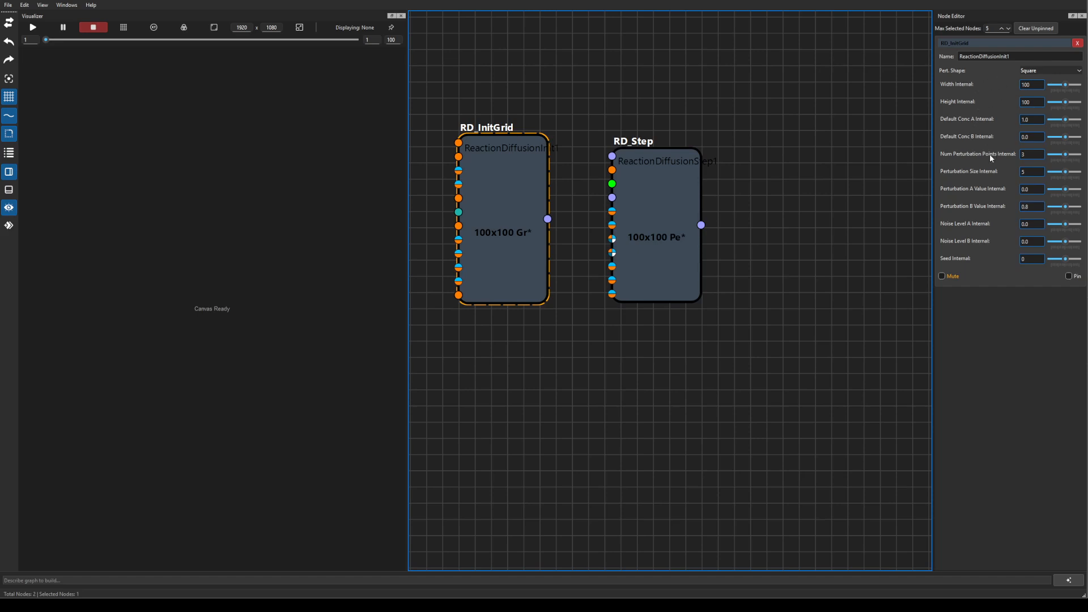
left_click(1038, 72)
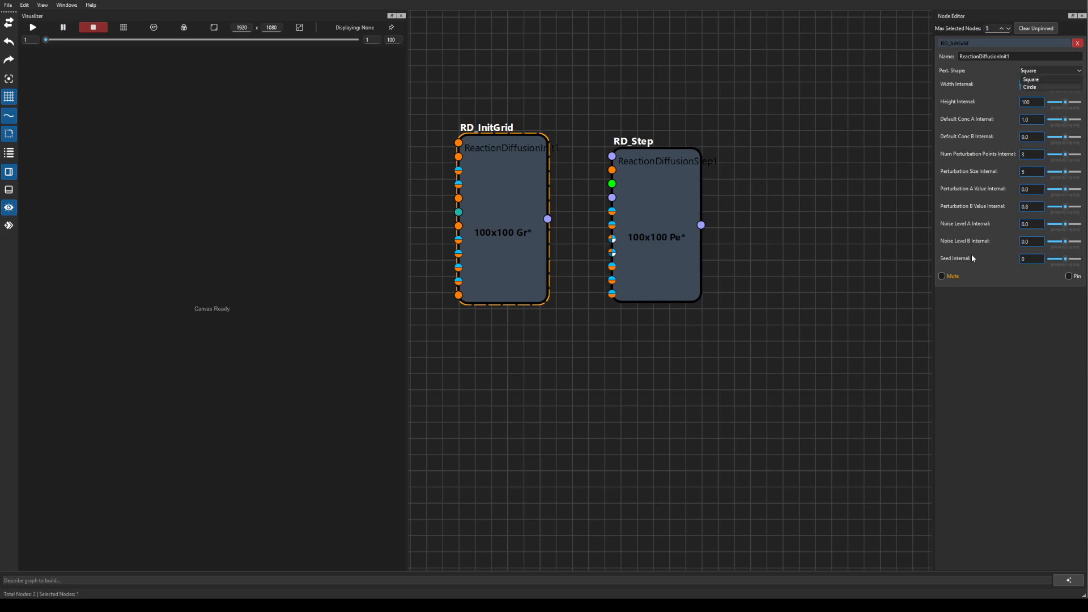
left_click(983, 270)
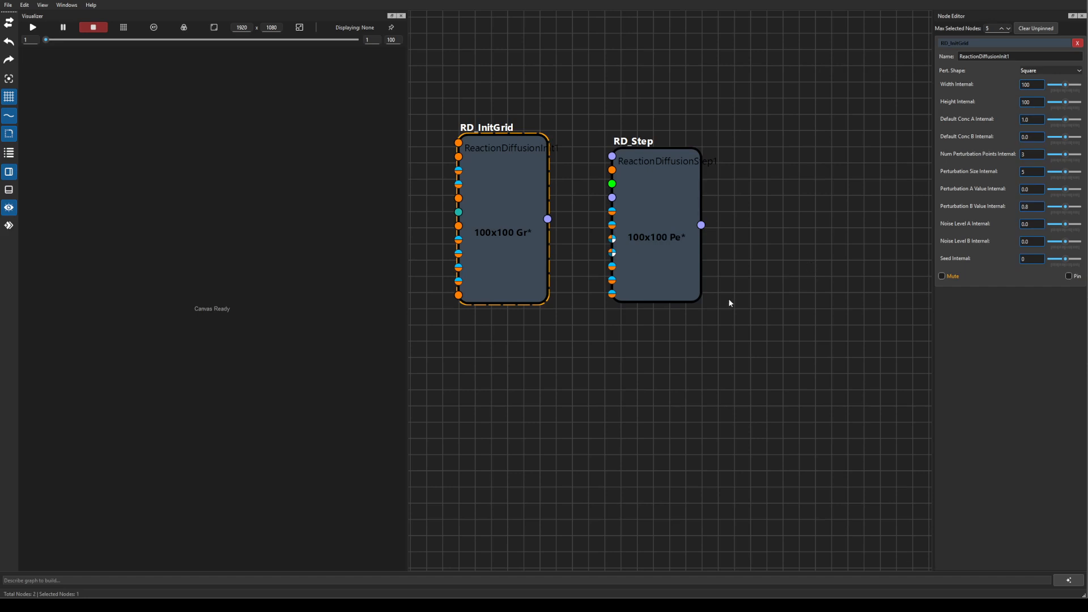
left_click(673, 253)
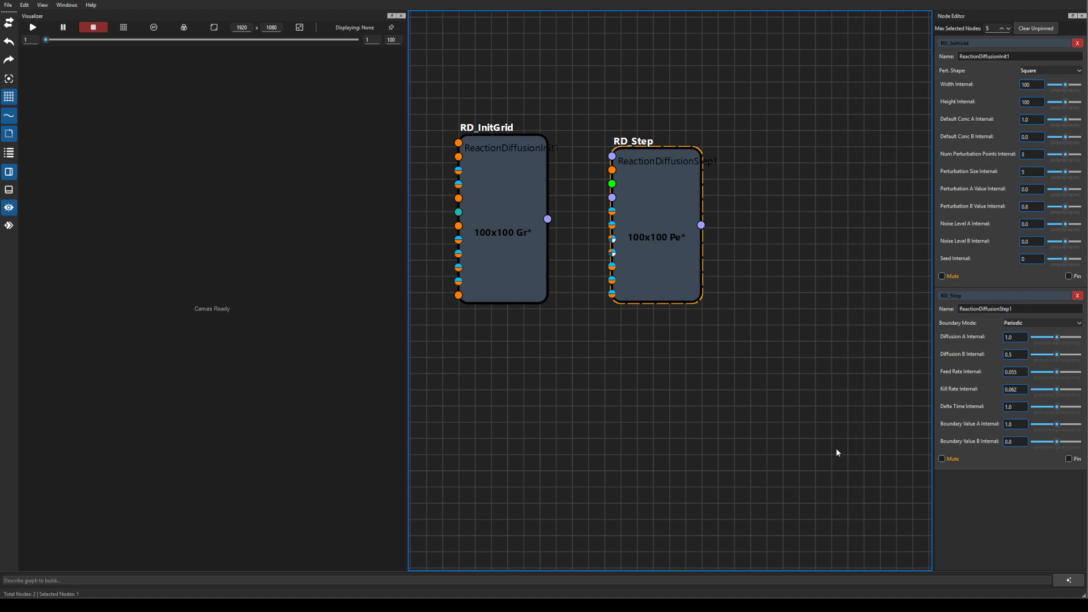
Show the port names on the nodes and connect the ReactionDiffusionInit output to the step node's Initial Grids In.
left_click(579, 360)
left_click(9, 154)
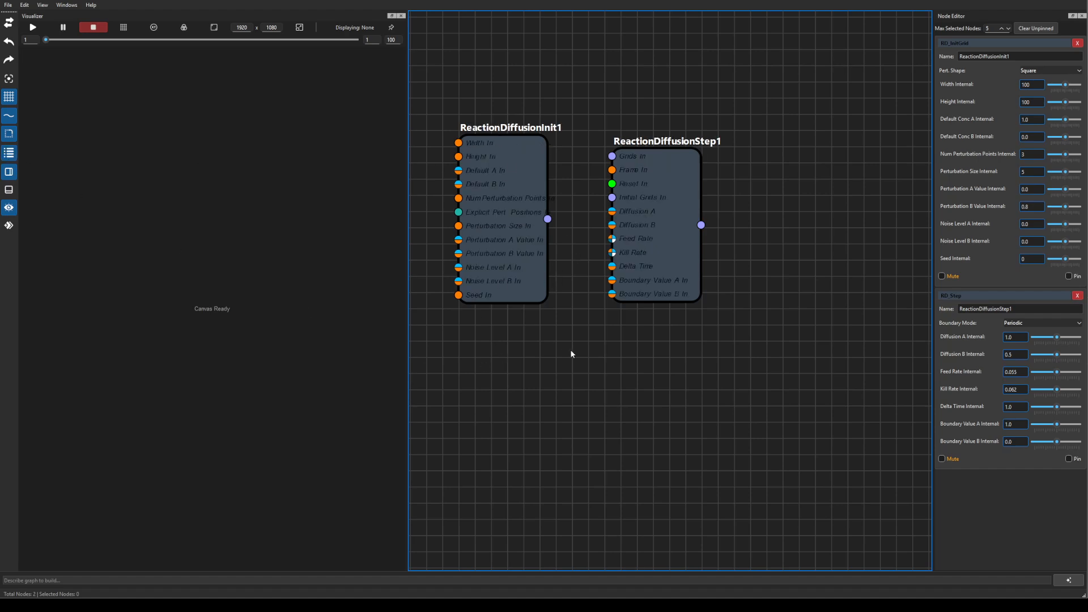
scroll(578, 349, "up", 2)
left_click_drag(586, 341, 676, 358)
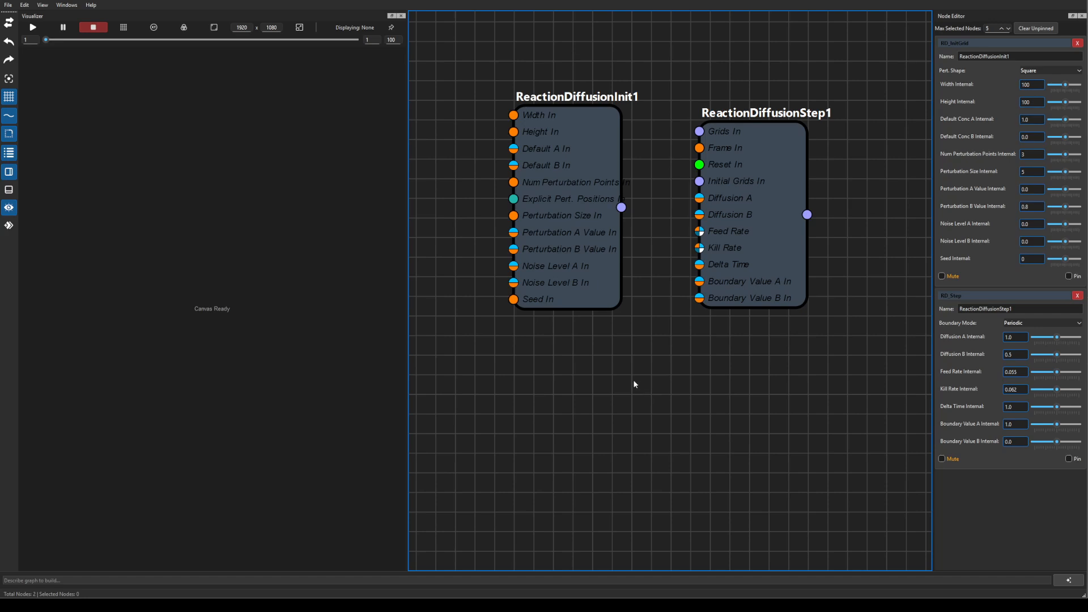
scroll(646, 375, "down", 1)
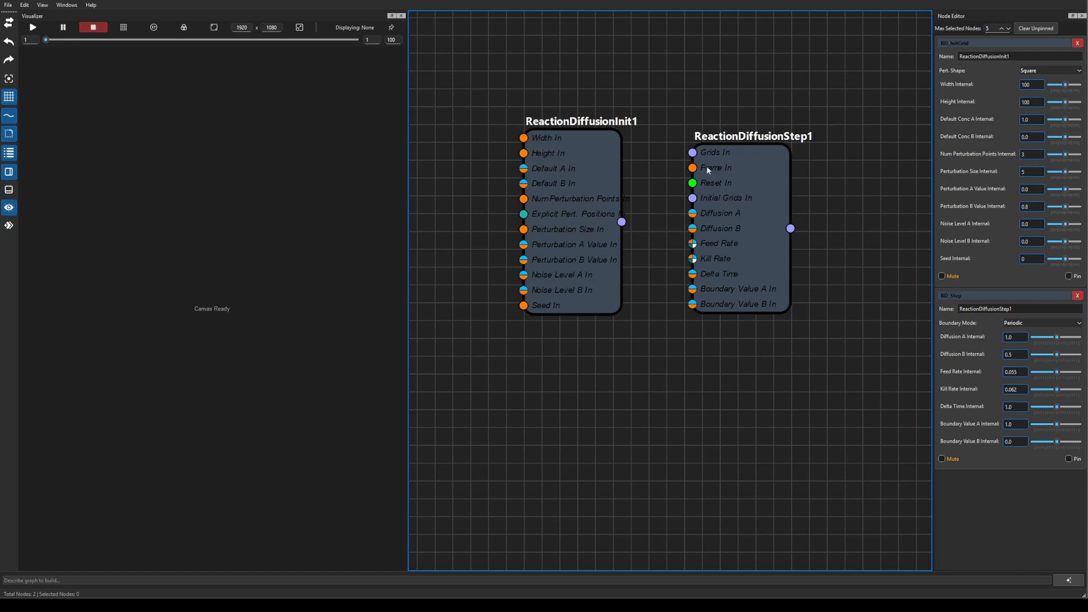
scroll(647, 267, "up", 1)
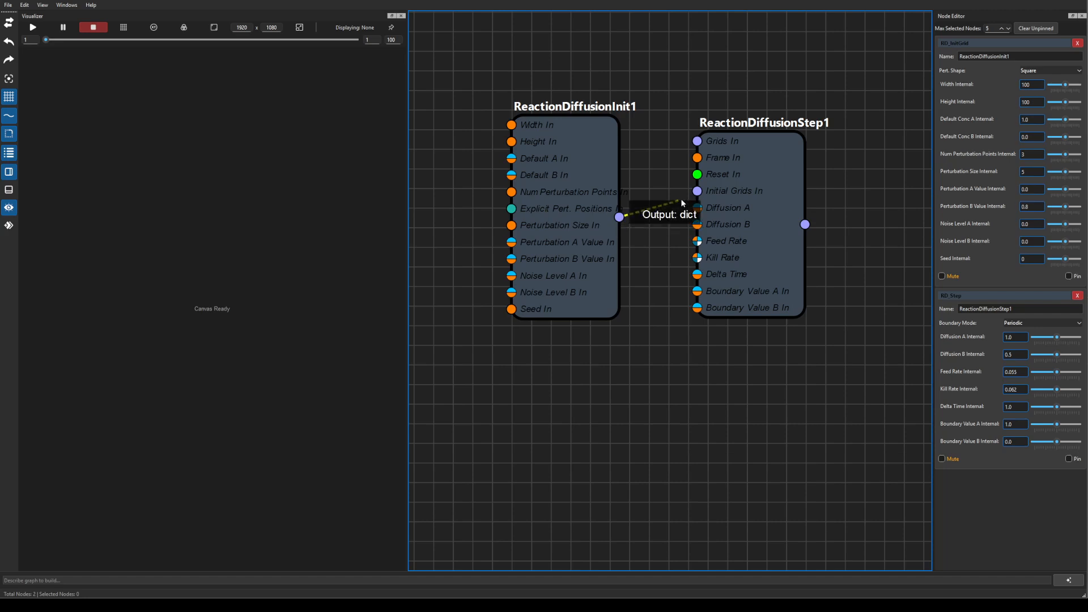
left_click_drag(619, 217, 699, 192)
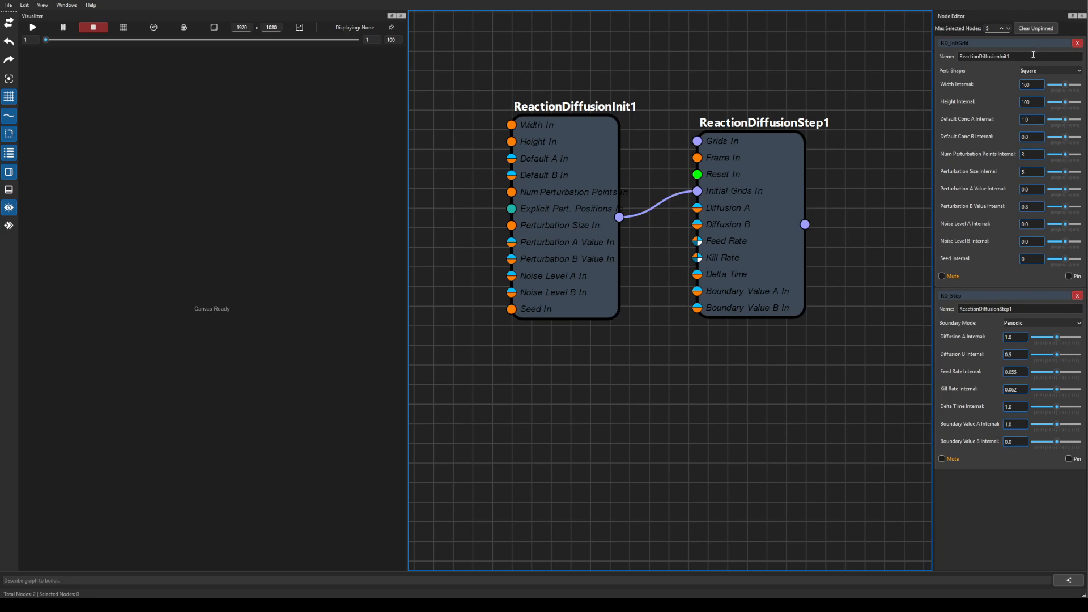
Rename the initialisation node as "RDS grid" and the step node as "RDS Step".
double_click(1015, 55)
type("R")
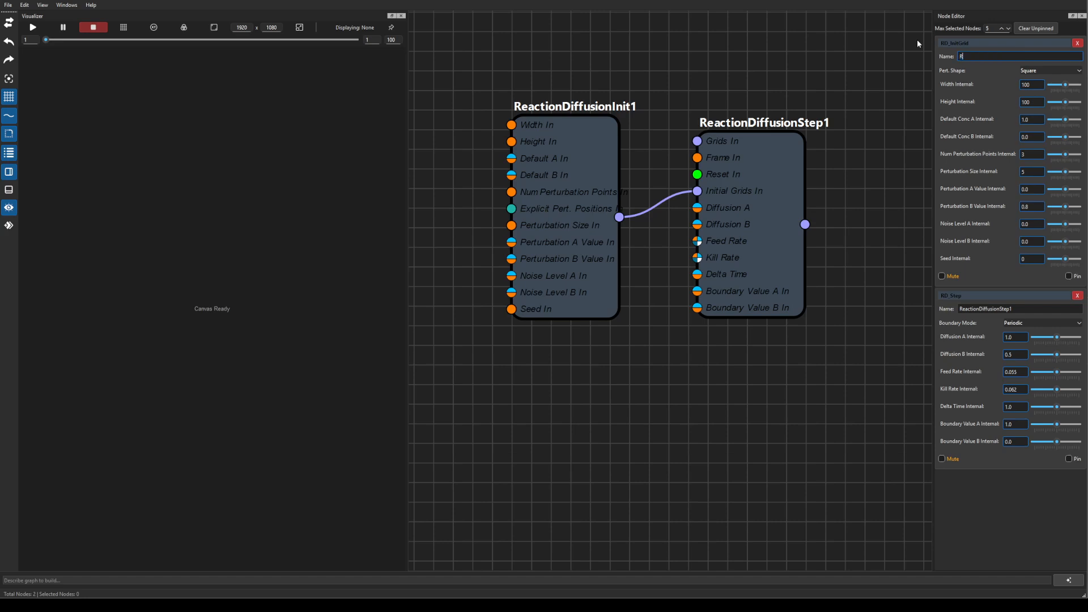
type("DS grid")
key("Return")
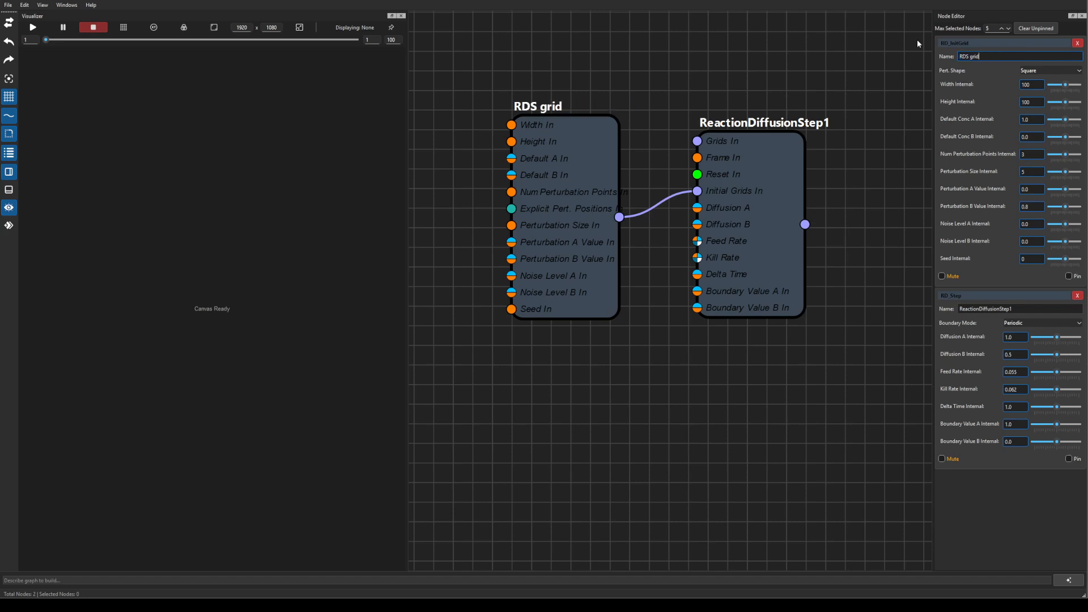
left_click(1033, 307)
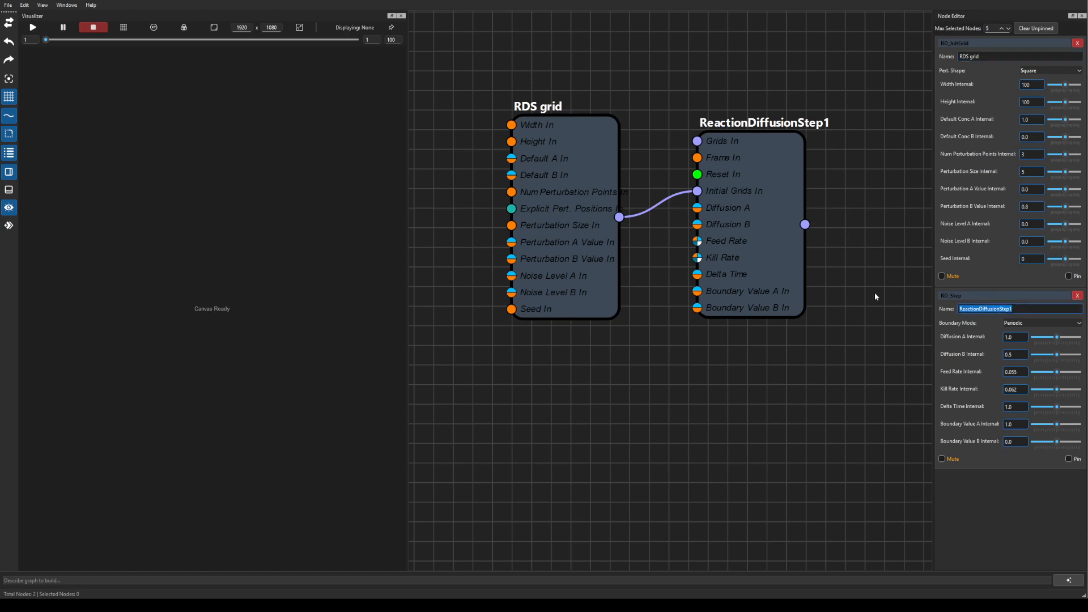
type("RDS Step")
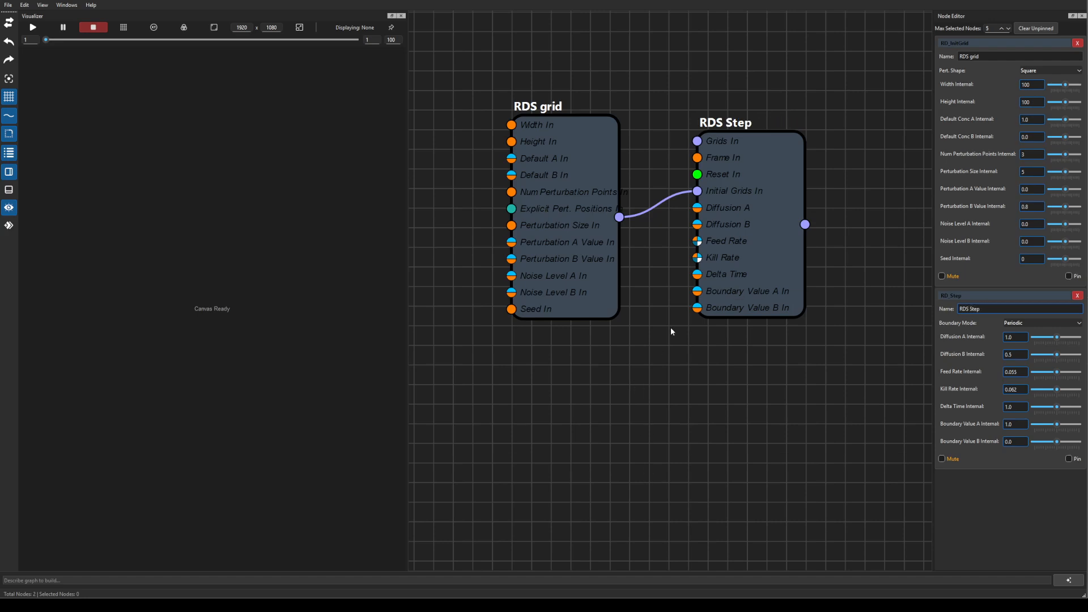
left_click(682, 352)
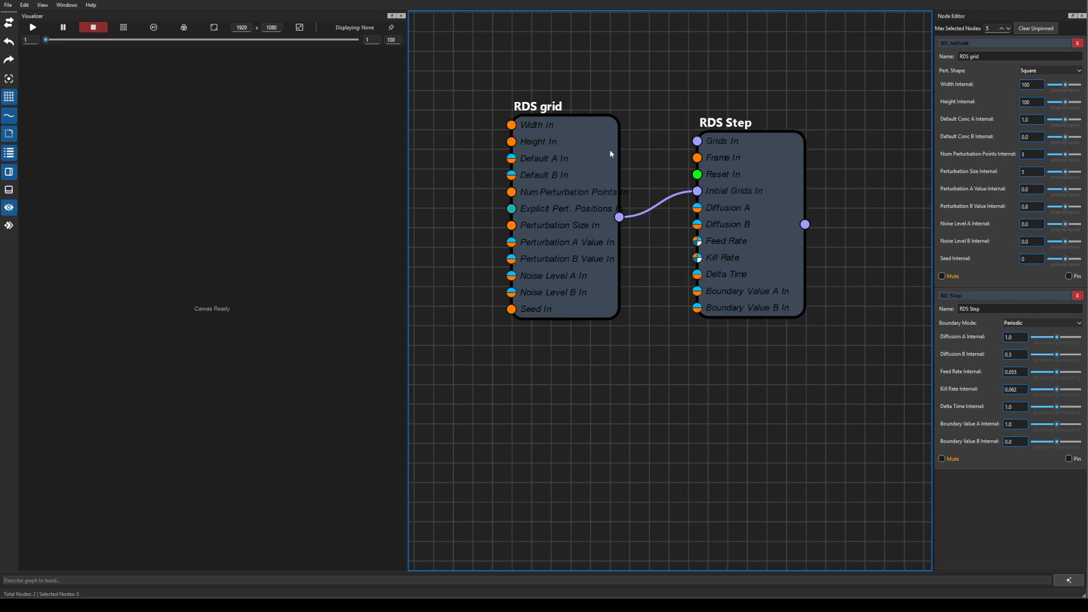
Add a Frame node above RDS grid, connect it to Frame In of RDS Step, and space the two source nodes apart.
left_click_drag(658, 279, 626, 402)
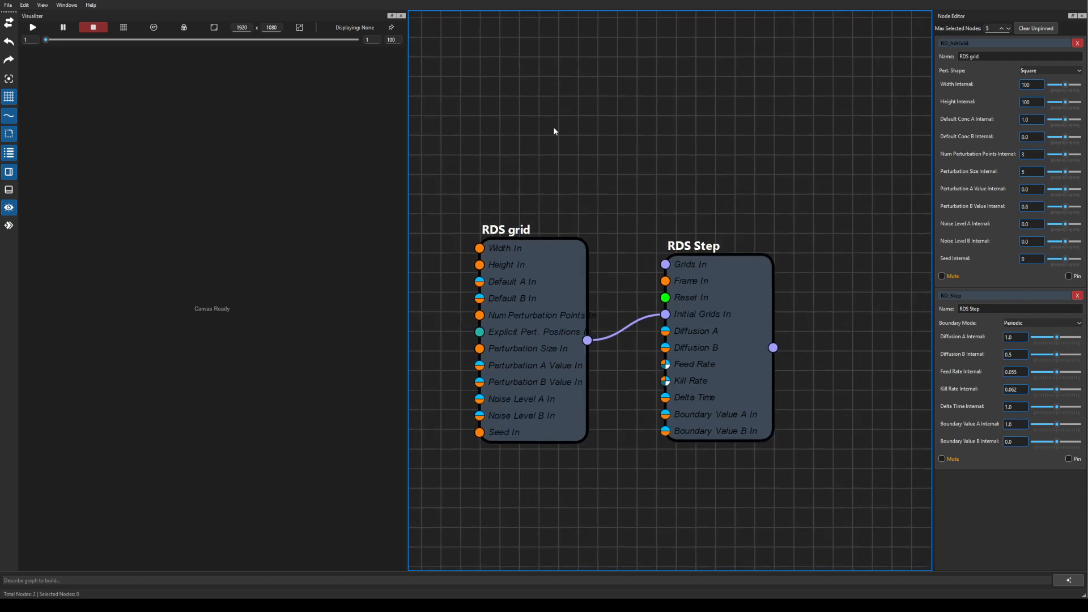
key("Tab")
type("frame")
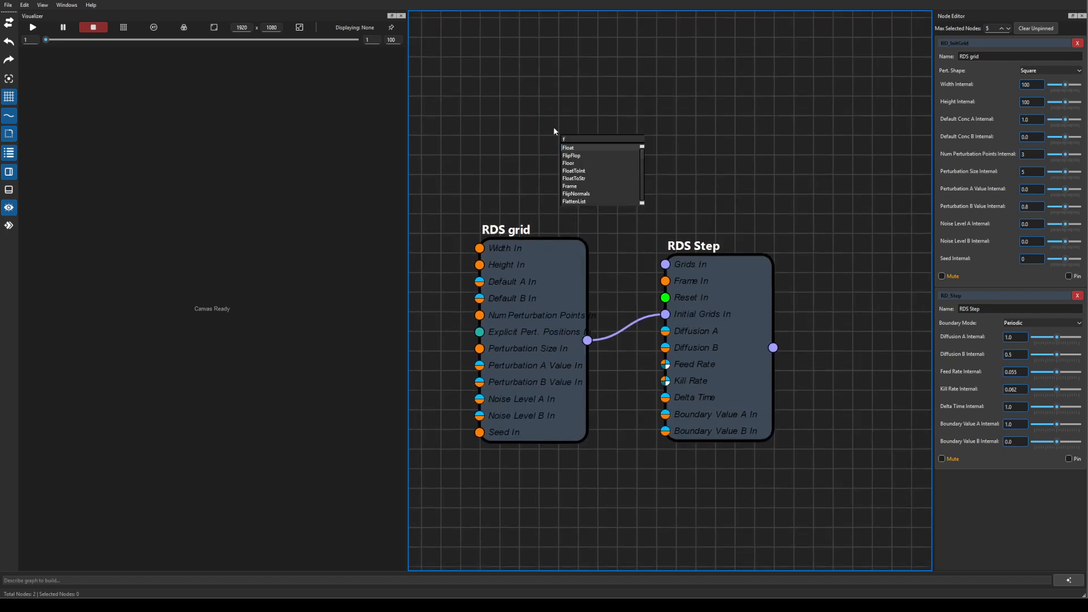
key("Return")
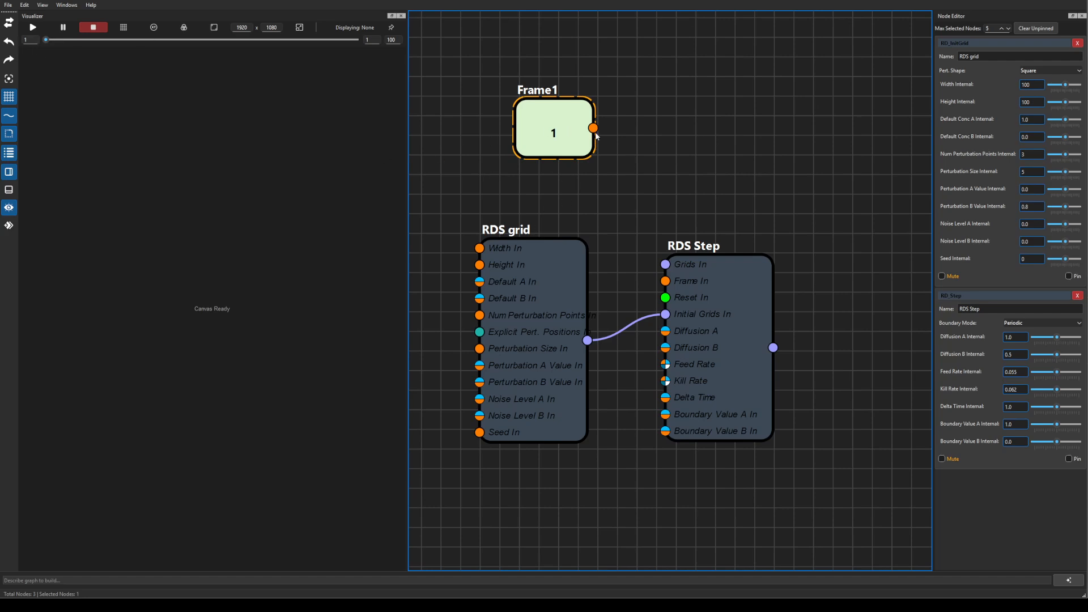
left_click_drag(592, 129, 665, 281)
left_click_drag(544, 269, 531, 310)
left_click_drag(561, 123, 542, 168)
Add a Bool node between the Frame and RDS grid nodes and connect it to Reset In of RDS Step.
left_click(647, 89)
key("Tab")
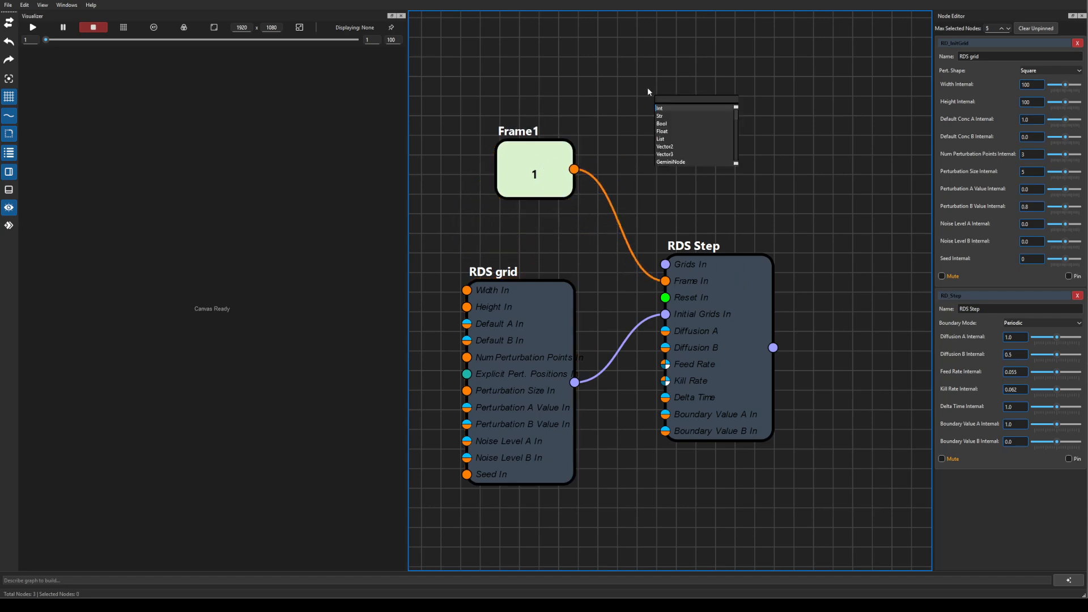
type("bool")
key("Return")
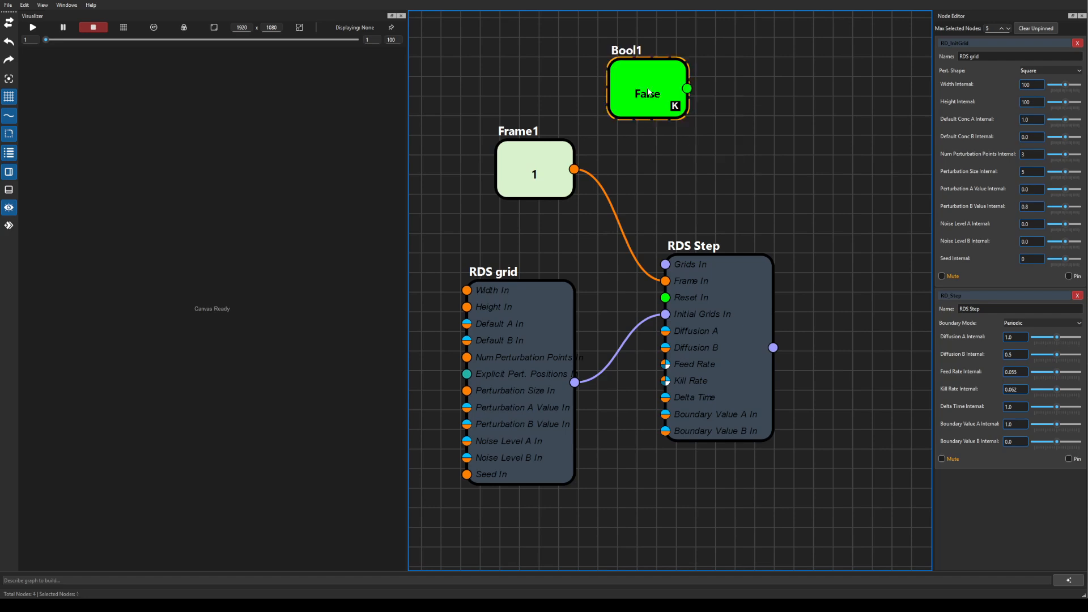
left_click_drag(537, 155, 538, 141)
left_click_drag(662, 80, 541, 221)
left_click_drag(530, 146, 521, 136)
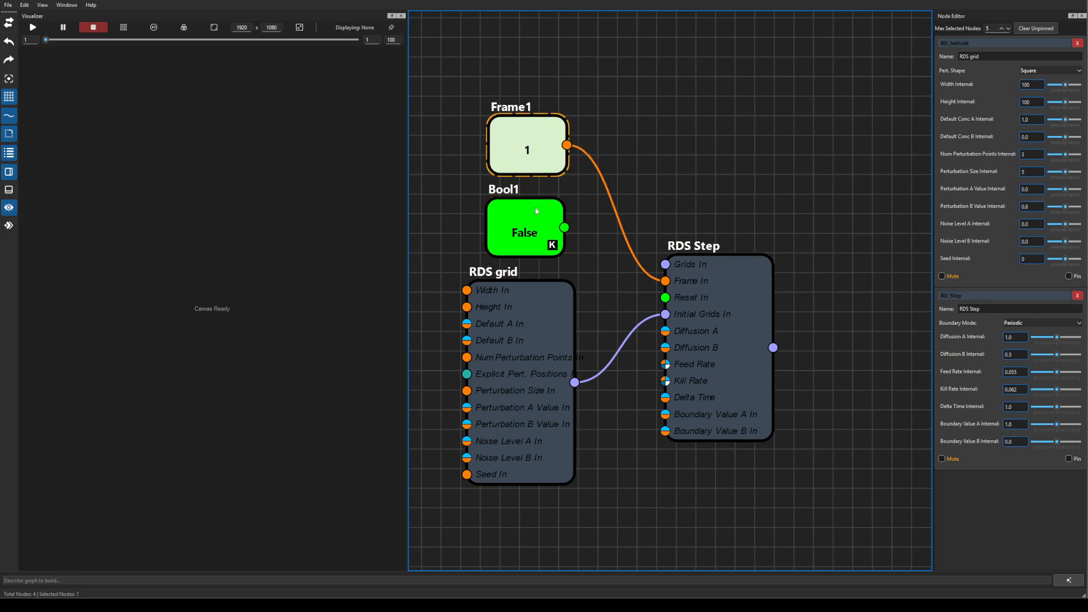
left_click_drag(564, 227, 665, 298)
Rename the Bool node as "reset" and hide the port names on the nodes again.
left_click(508, 212)
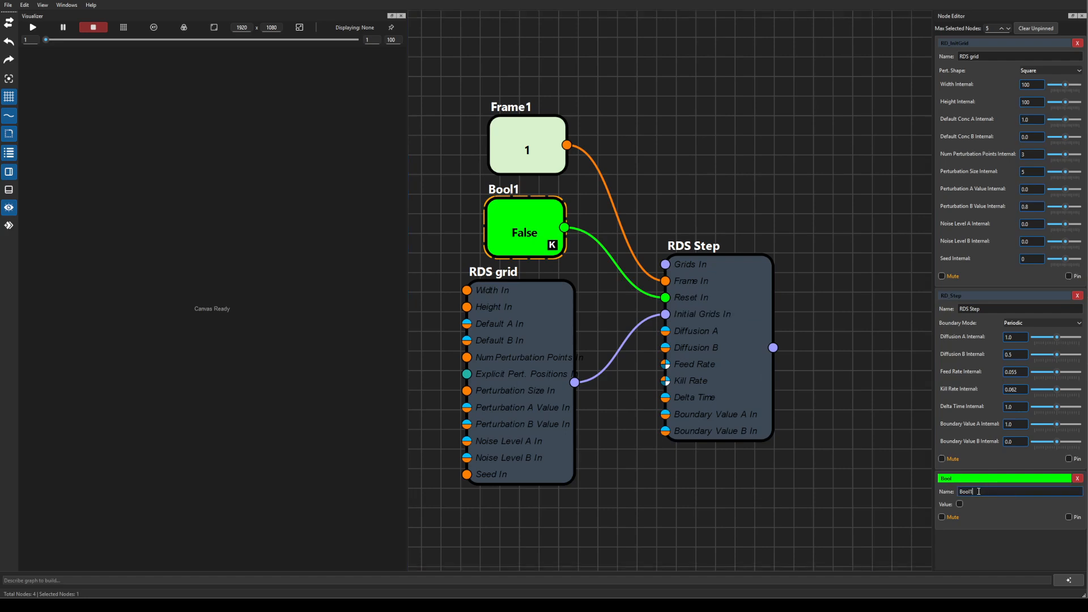
left_click_drag(985, 490, 923, 490)
type("reset")
key("Return")
left_click(9, 171)
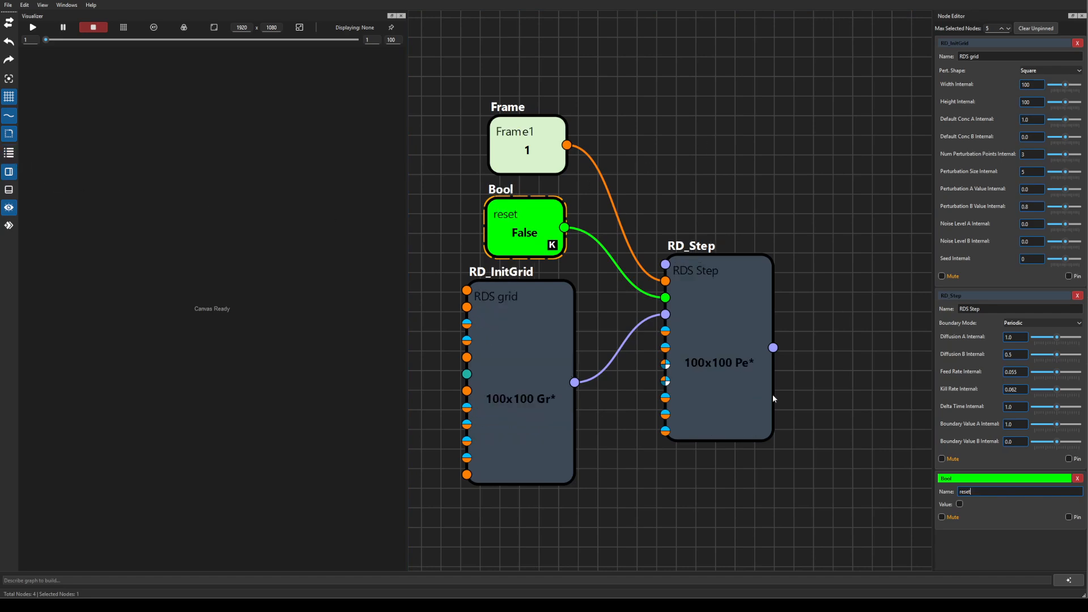
left_click_drag(711, 191, 705, 160)
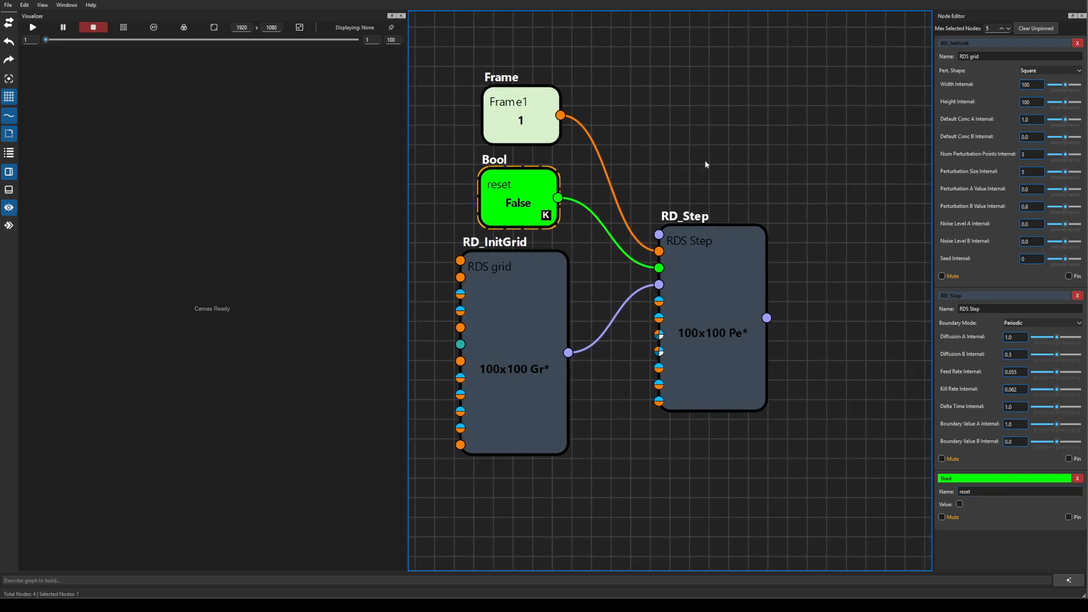
Move the reset Bool node and the Frame node slightly up so they line up above RDS grid.
left_click_drag(539, 187, 536, 179)
left_click_drag(518, 114, 514, 106)
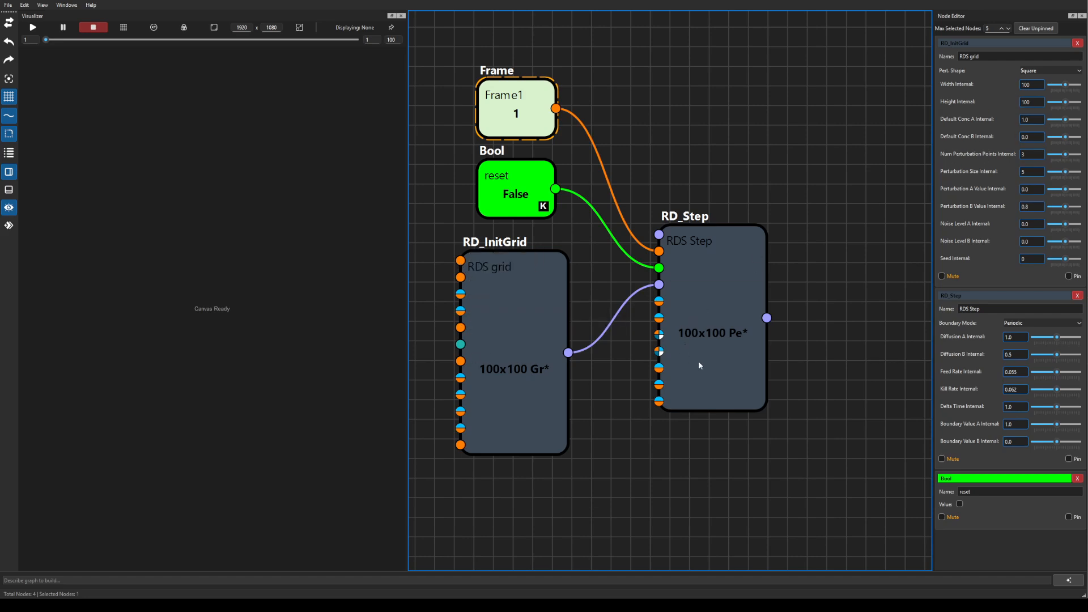
scroll(808, 429, "down", 1)
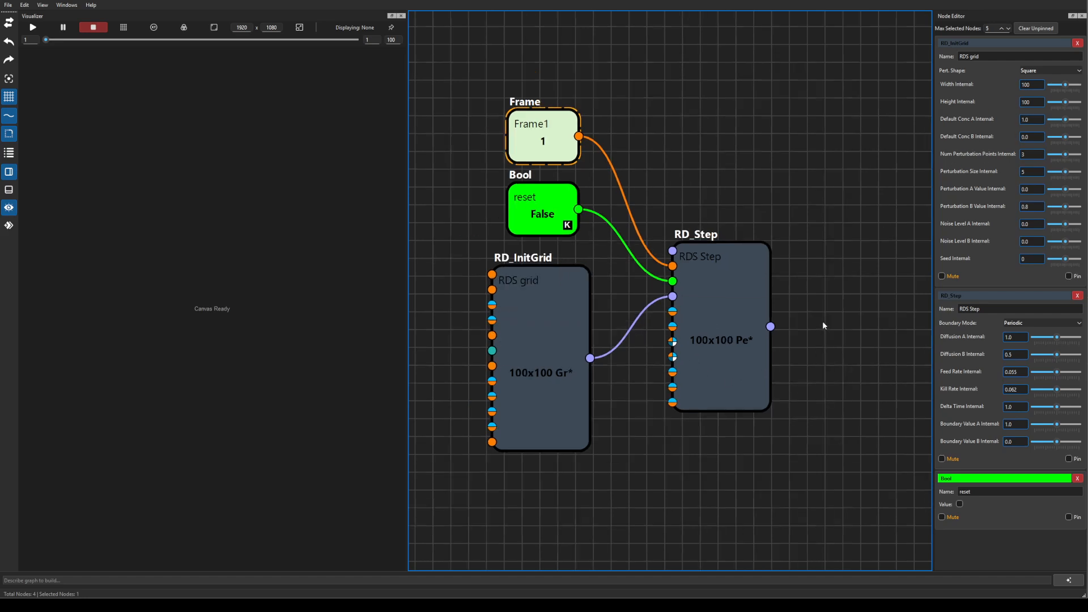
left_click_drag(822, 325, 764, 285)
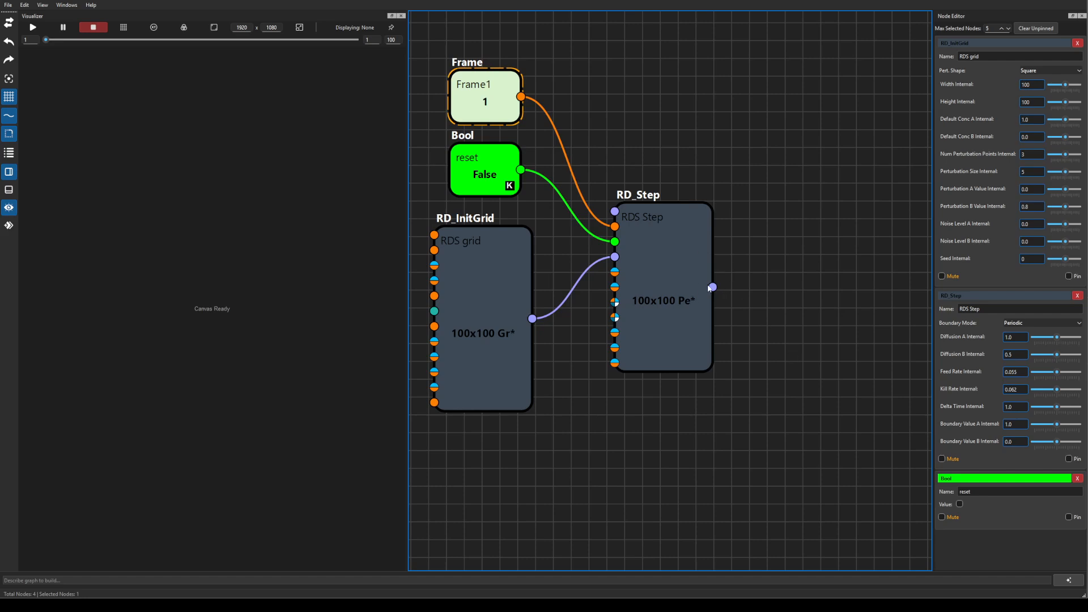
Add a GetDictionaryValue node beside RDS Step, level with its output port.
left_click(664, 276)
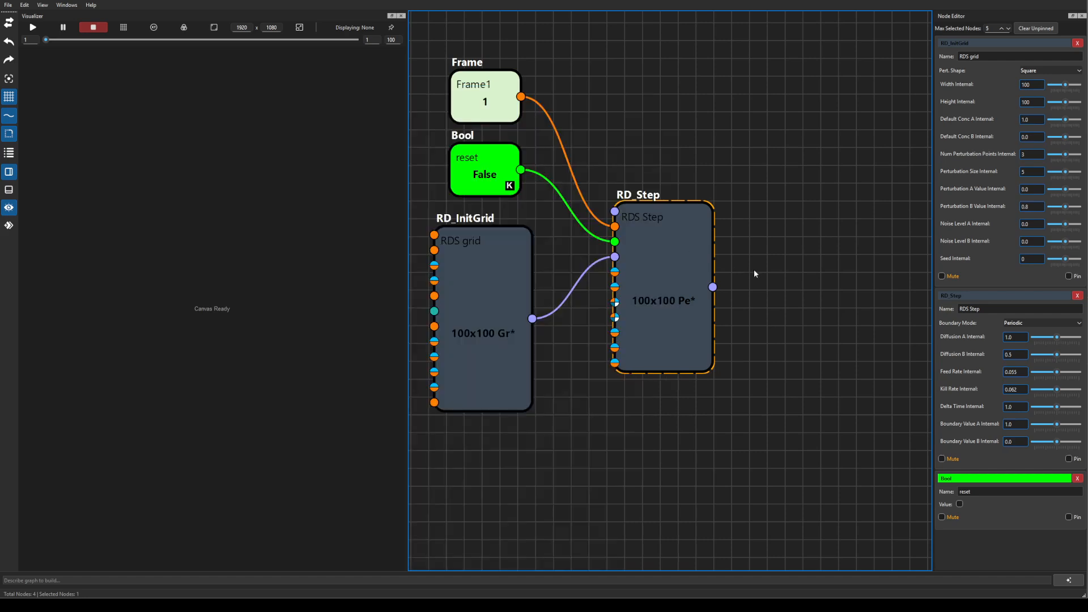
scroll(754, 270, "down", 1)
left_click_drag(783, 313, 756, 298)
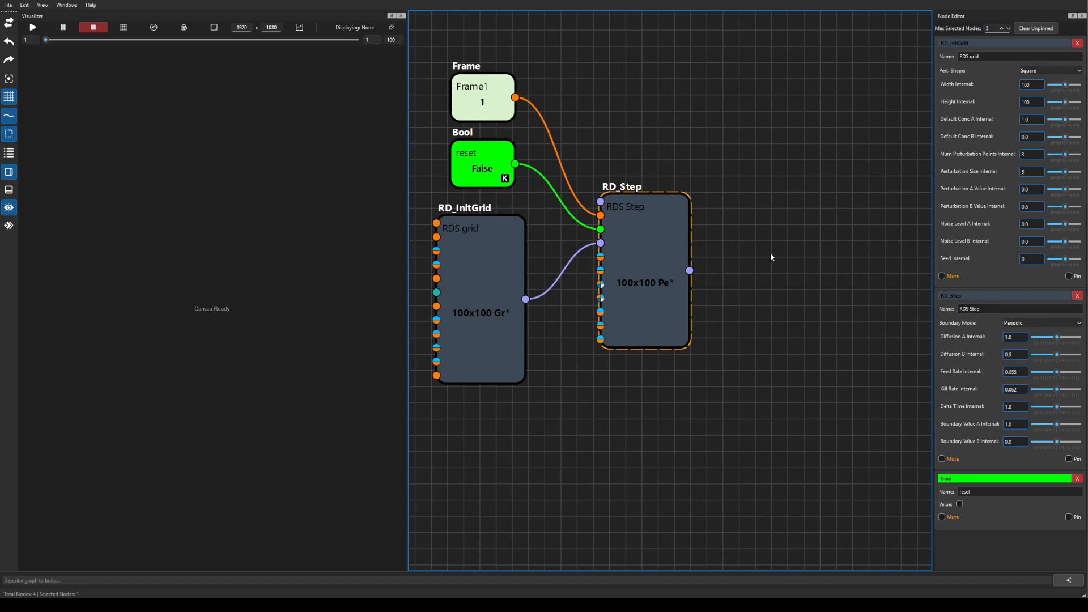
left_click_drag(779, 230, 767, 236)
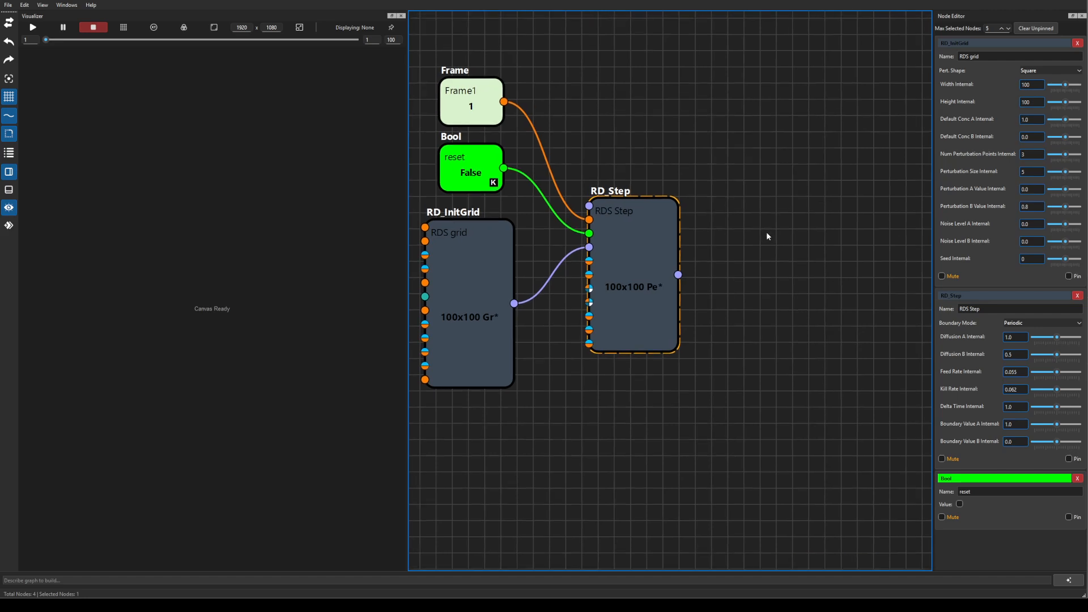
right_click(741, 241)
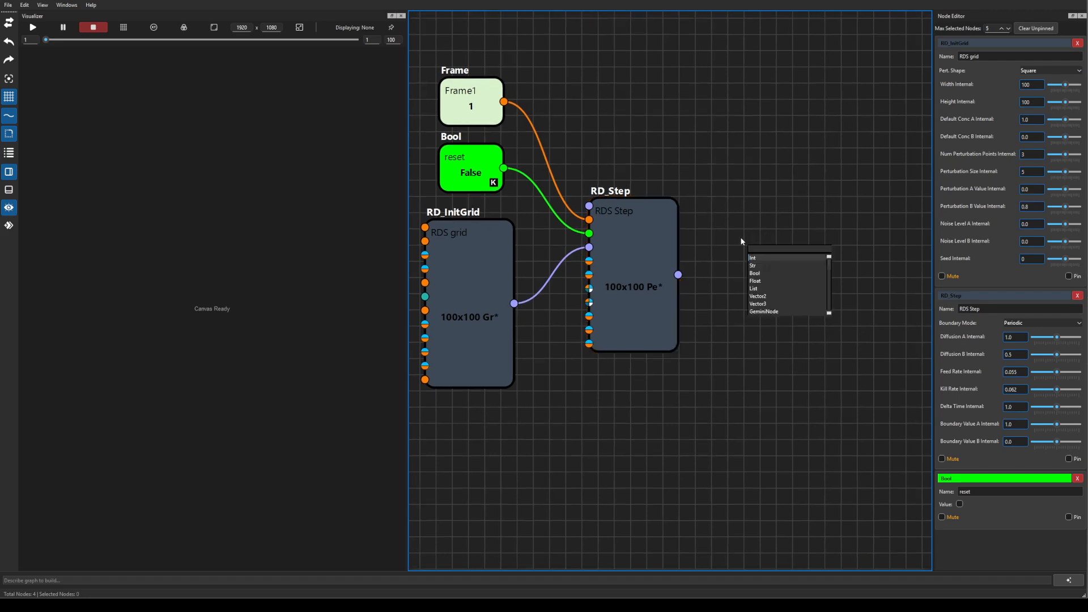
type("get")
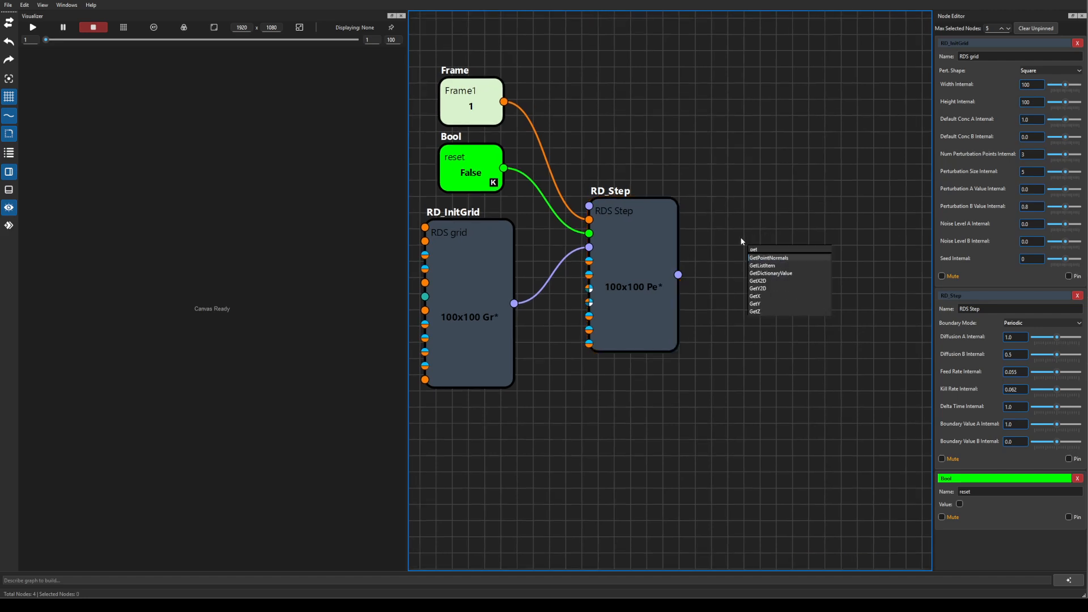
key("Down")
key("Down")
key("Return")
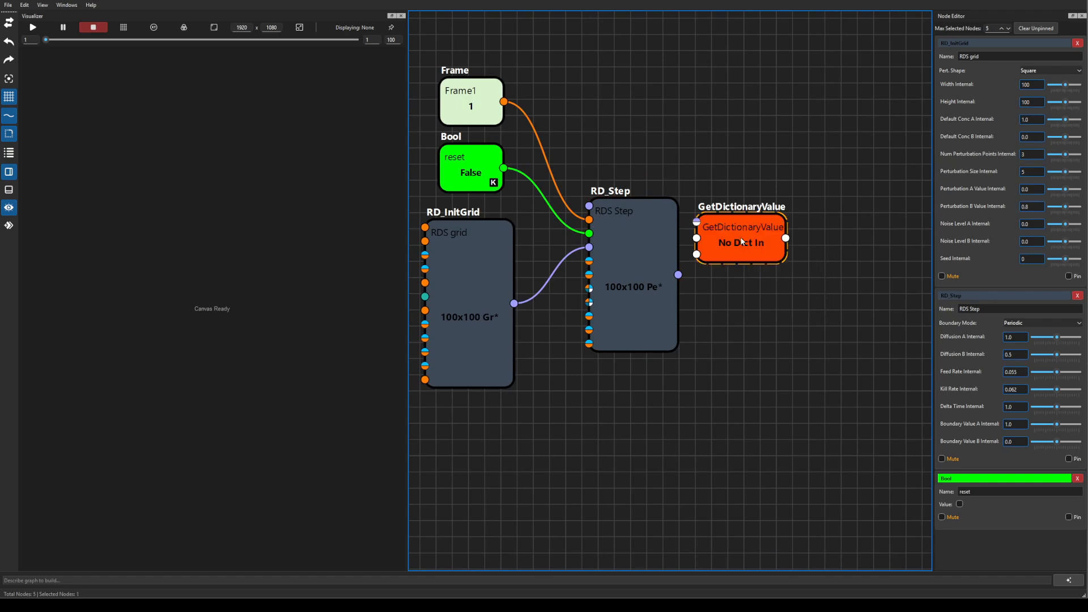
left_click_drag(741, 240, 754, 273)
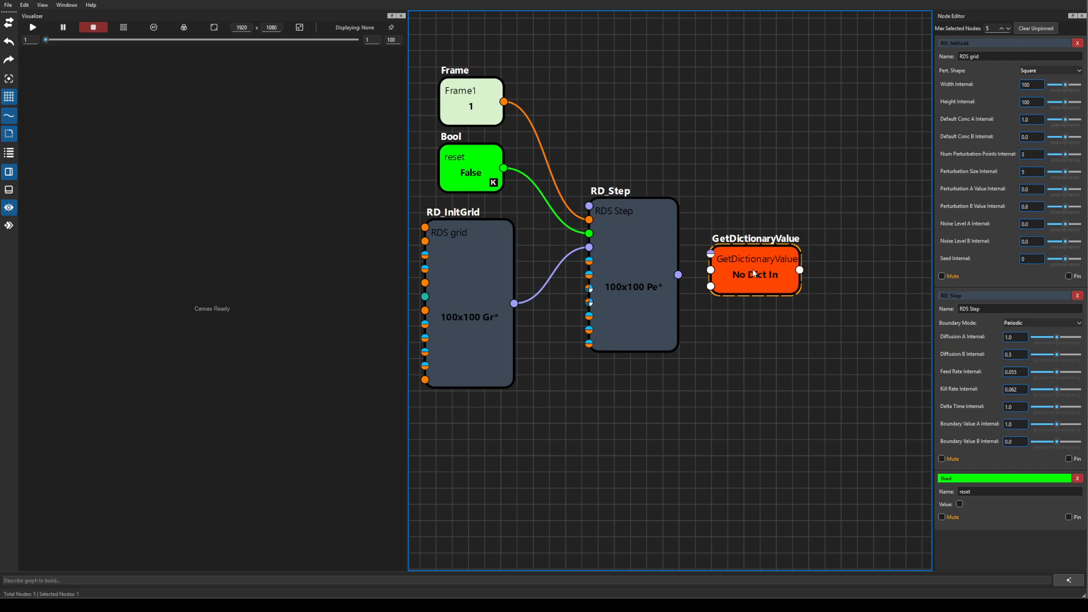
Rename the GetDictionaryValue node as "A grid".
double_click(755, 263)
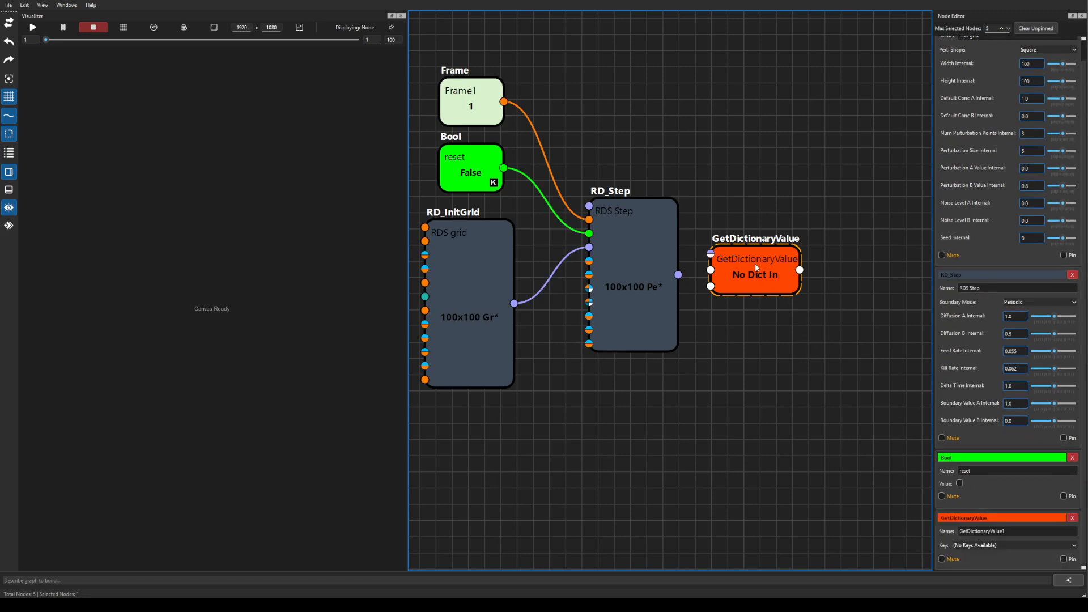
left_click_drag(1022, 531, 904, 531)
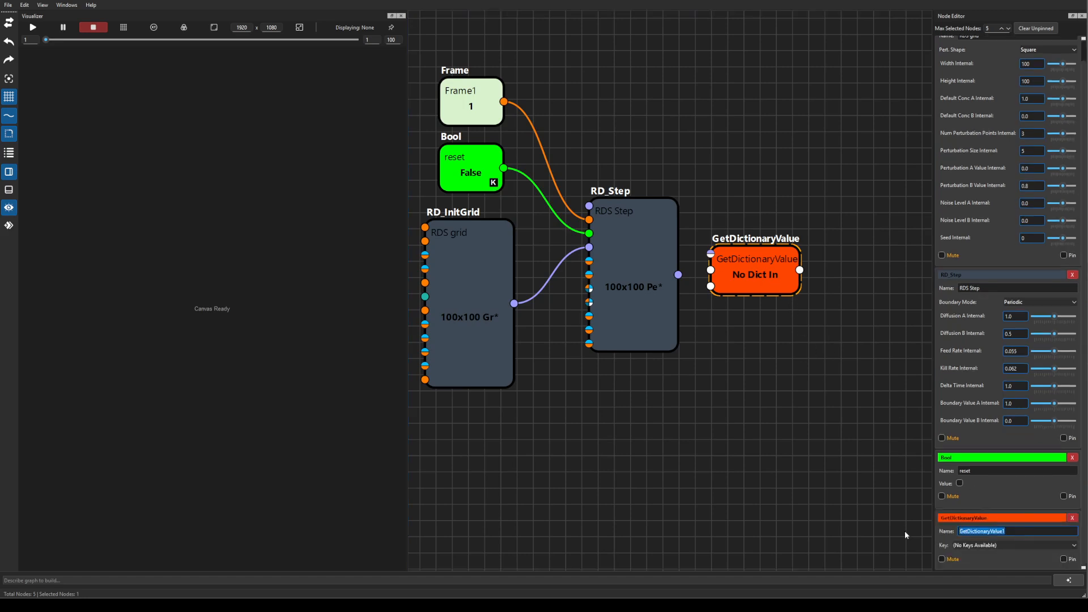
type("A grid")
left_click(762, 346)
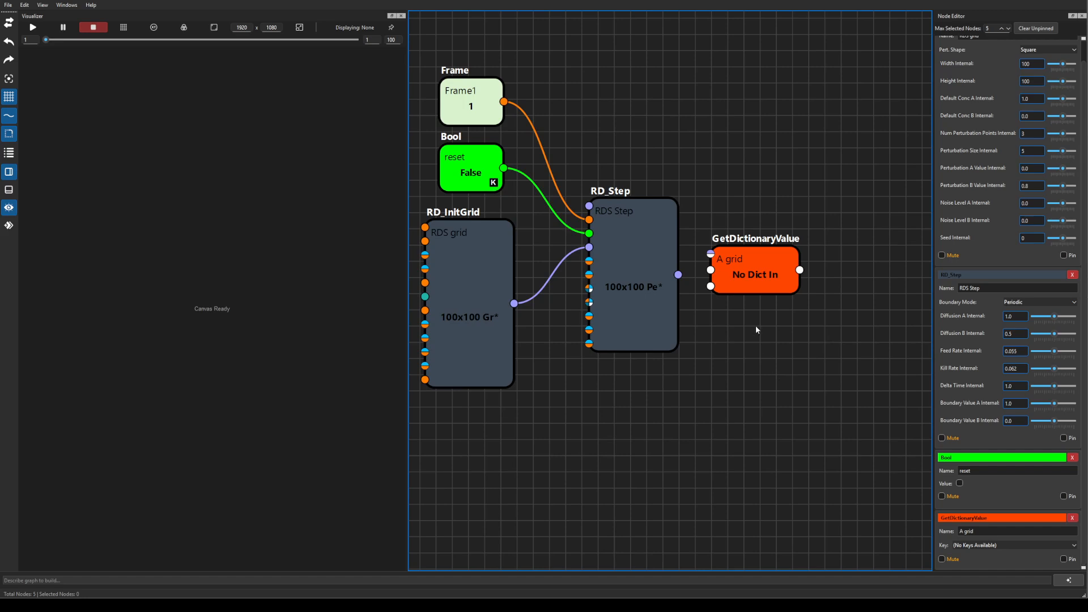
Add a second GetDictionaryValue node below A grid and name it "B Grid".
mouse_move(752, 277)
left_mouse_down()
mouse_move(761, 227)
mouse_move(784, 279)
mouse_move(762, 291)
left_mouse_up()
key("ctrl+d")
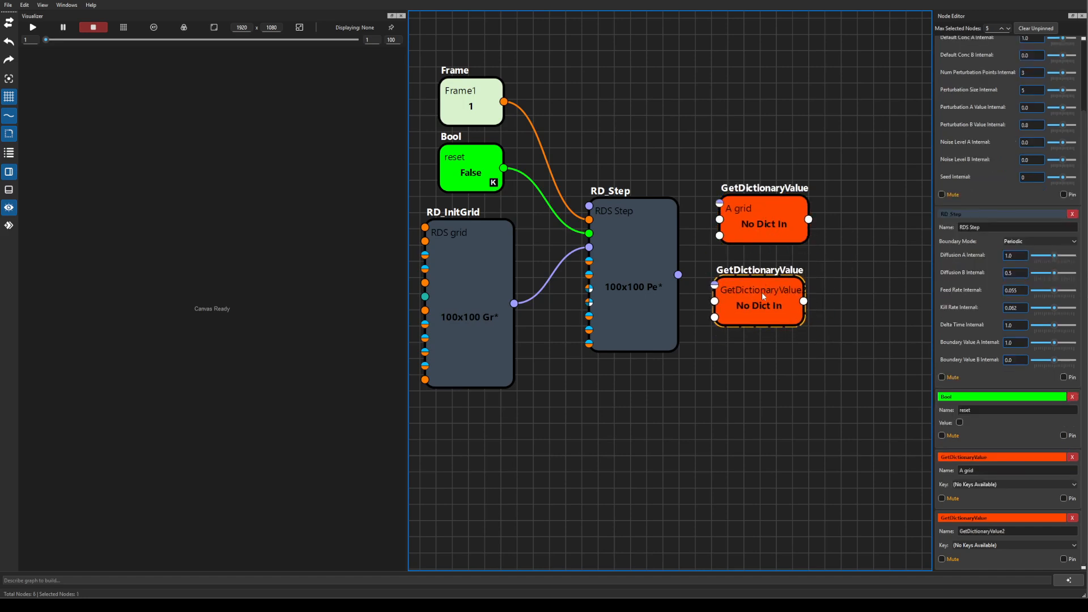
double_click(985, 531)
type("b Grid")
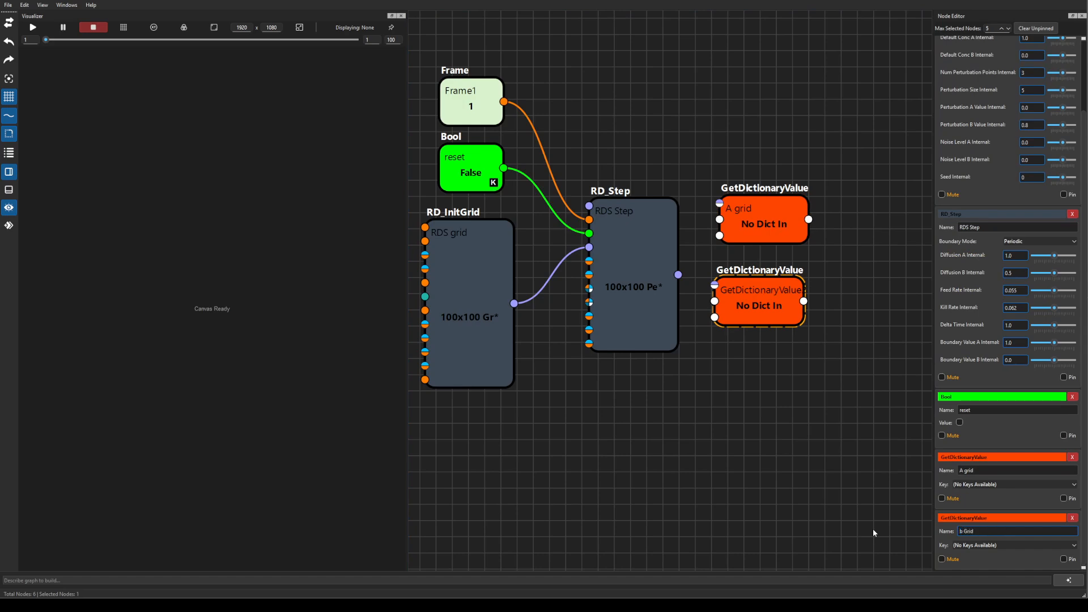
key("BackSpace")
key("BackSpace")
key("BackSpace")
key("BackSpace")
key("BackSpace")
key("BackSpace")
type("B Grid")
Space A grid and B Grid apart vertically and connect the RDS Step output to the Dictionary input of both.
left_click_drag(808, 316, 812, 341)
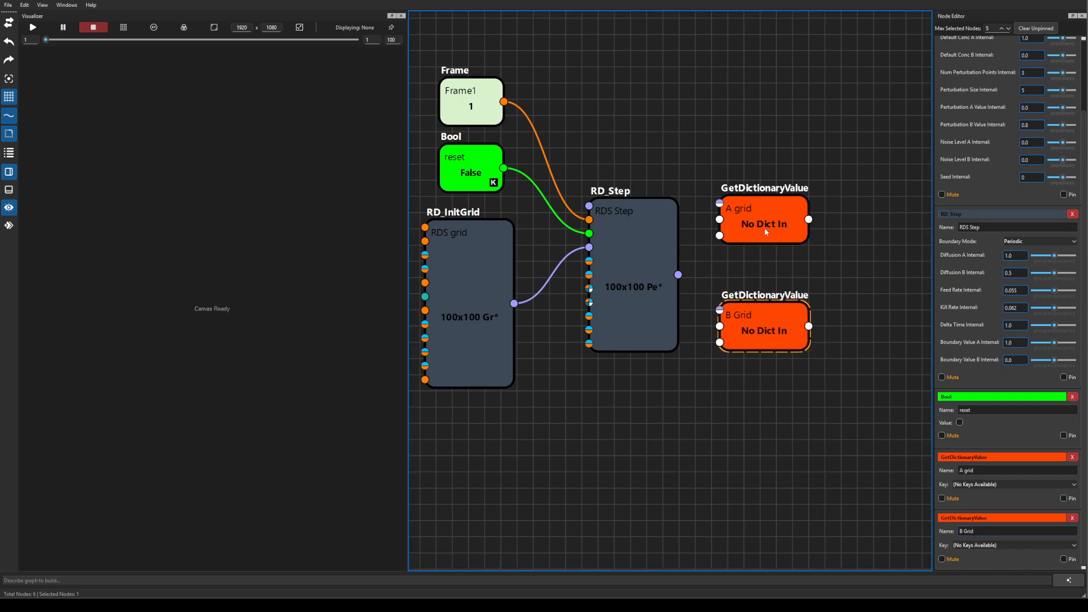
left_click_drag(764, 222, 768, 238)
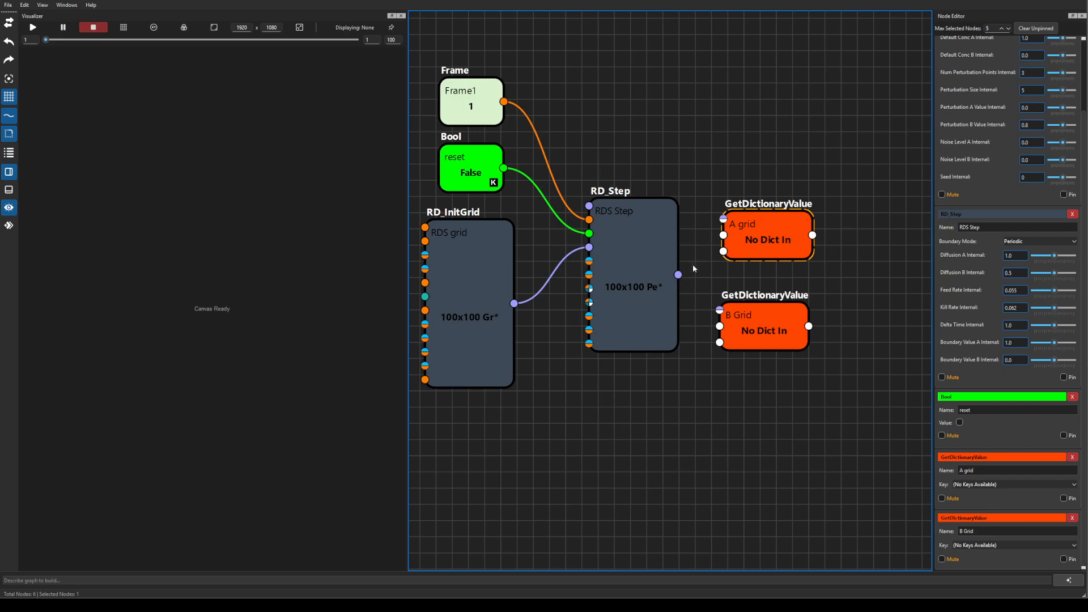
left_click_drag(676, 276, 723, 218)
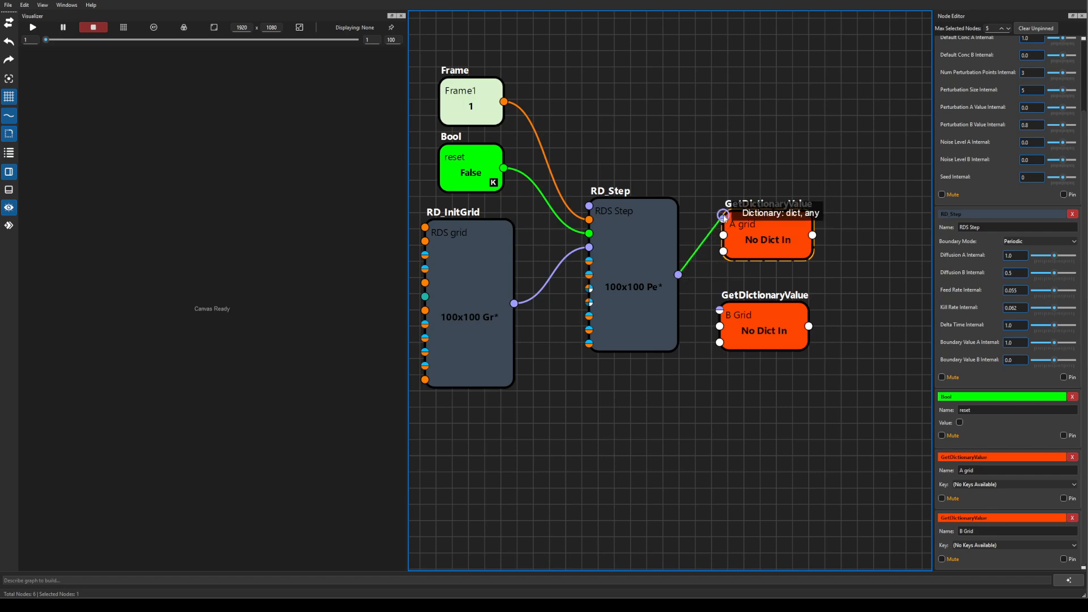
left_click_drag(679, 276, 720, 310)
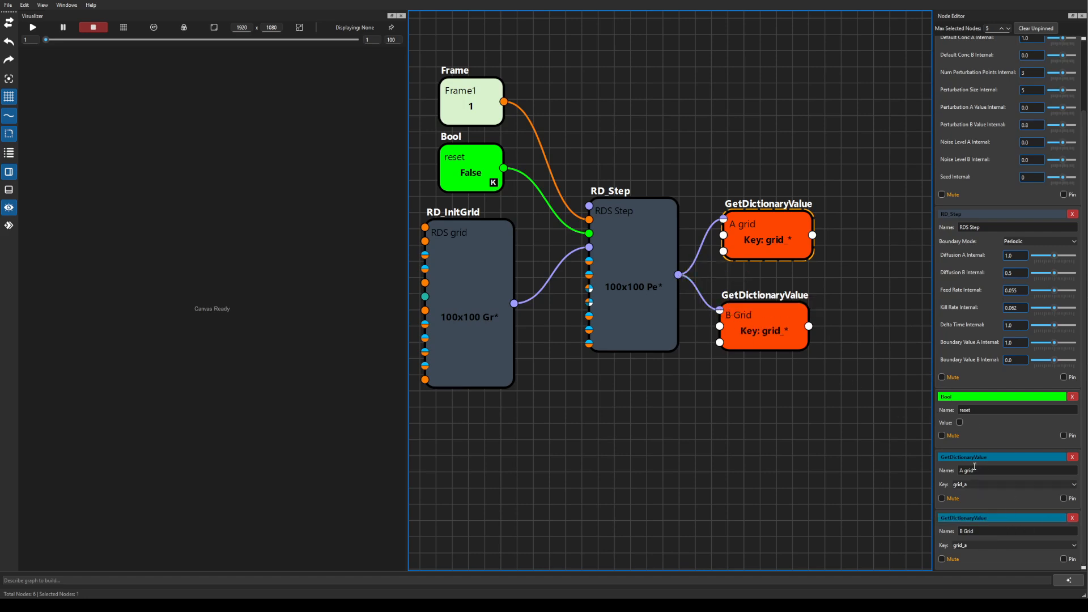
Set the dictionary key of A grid to grid_a and that of B Grid to grid_b.
left_click(973, 485)
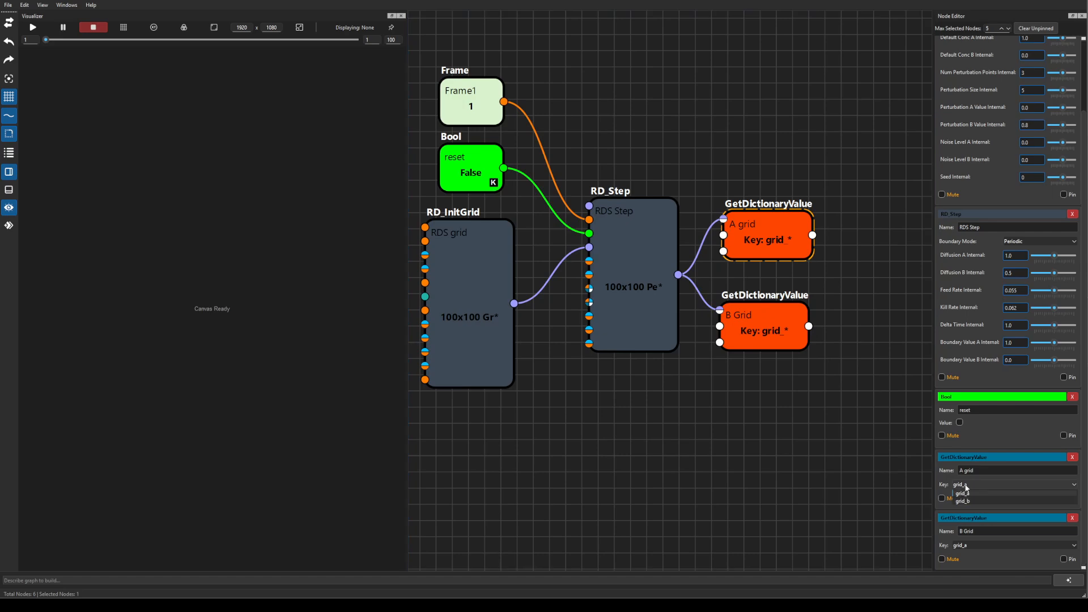
left_click(969, 495)
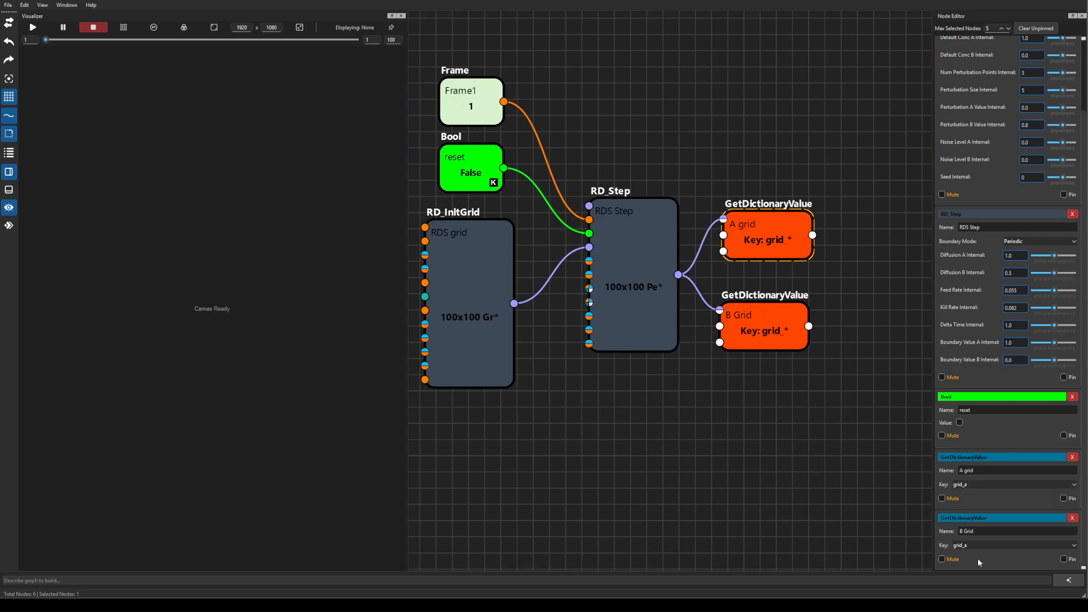
left_click(970, 543)
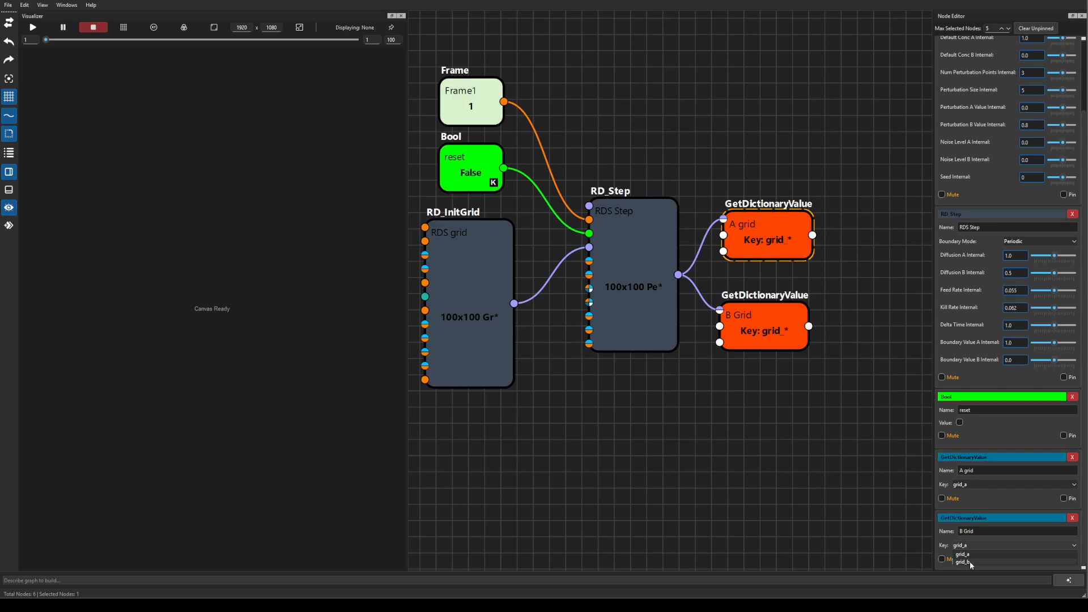
left_click(970, 562)
Add a DrawPixelGrid node beyond the dictionary nodes and connect the B Grid output to its first input.
scroll(773, 430, "down", 1)
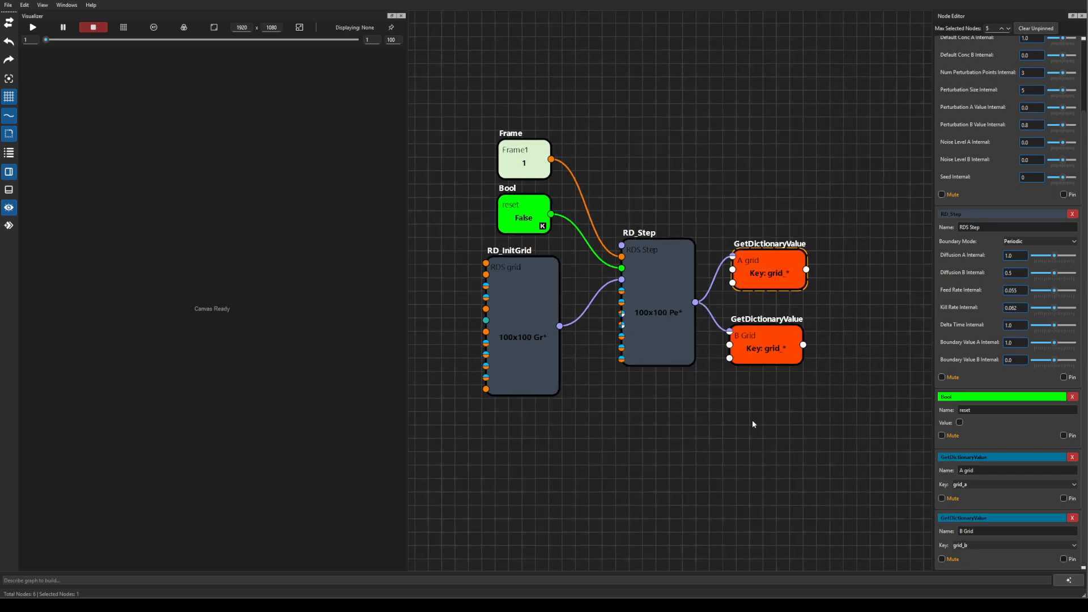
scroll(753, 424, "down", 2)
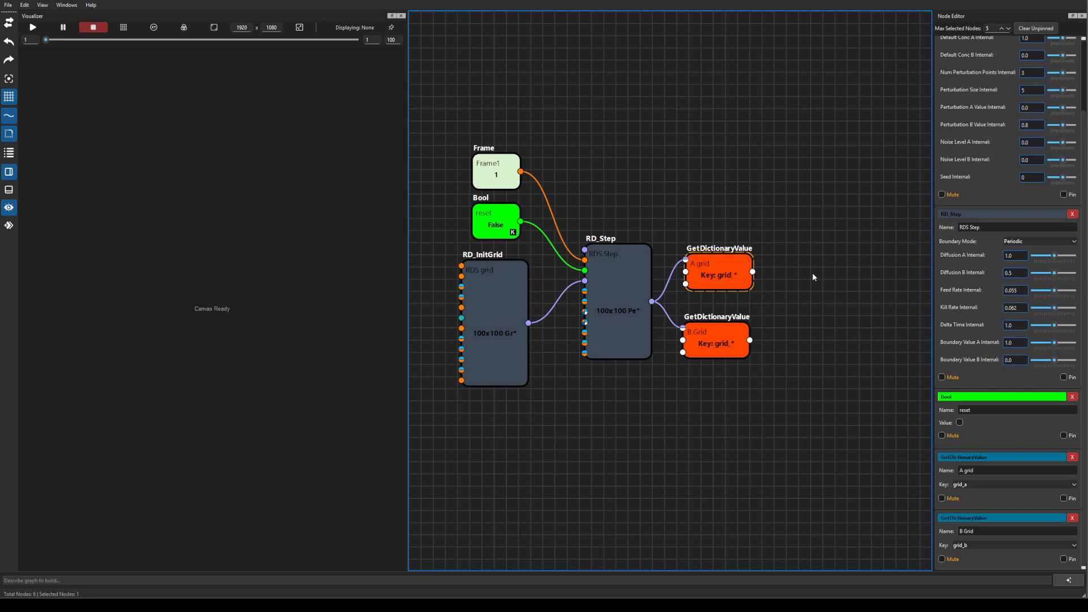
mouse_move(812, 276)
left_mouse_down()
mouse_move(770, 261)
mouse_move(794, 266)
left_mouse_up()
scroll(770, 281, "up", 1)
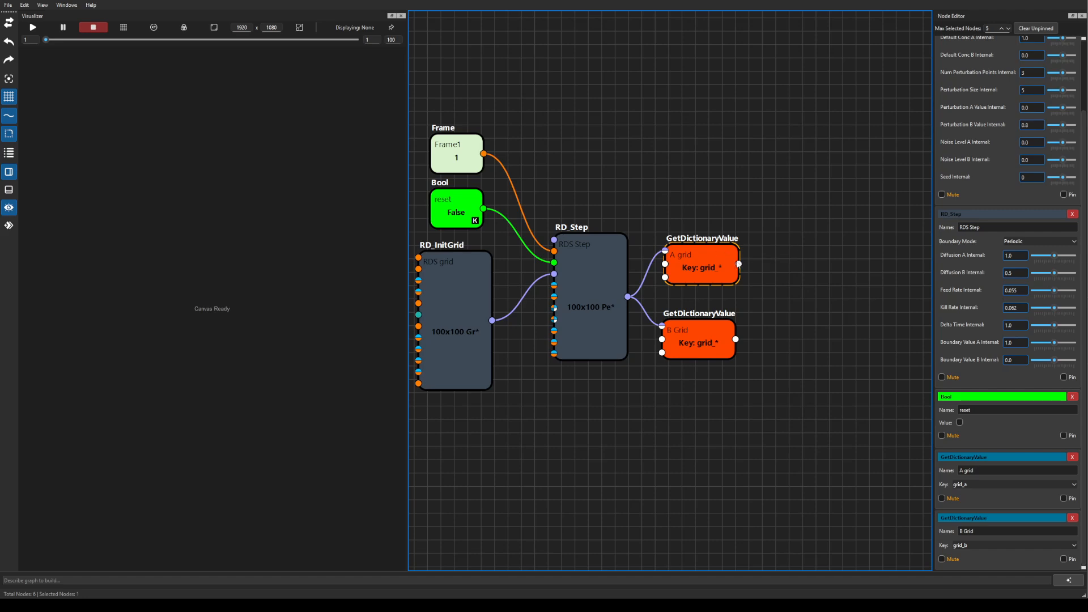
left_click(777, 277)
key("Tab")
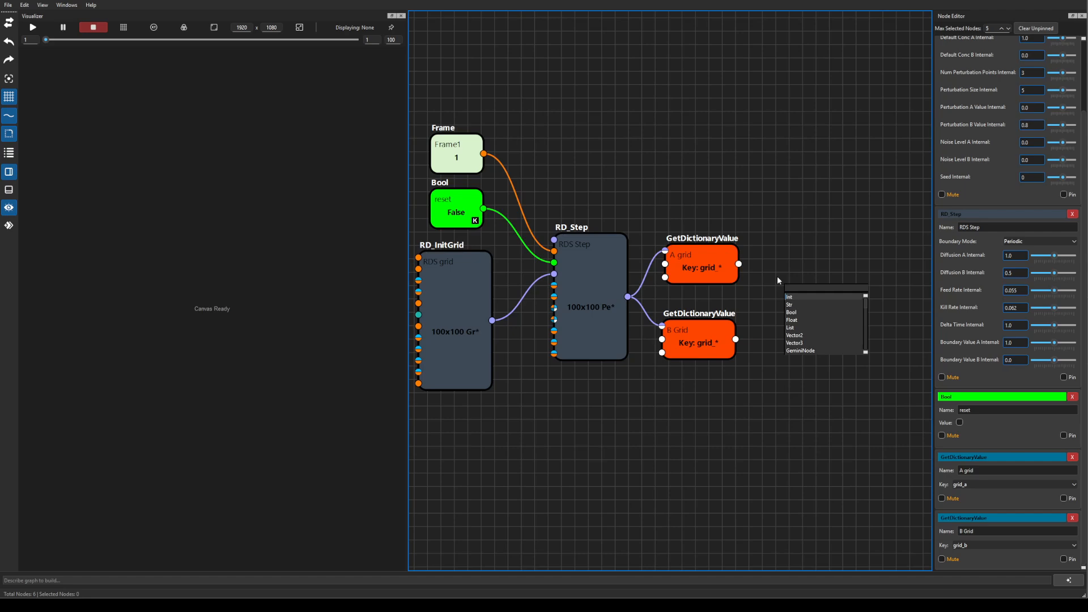
type("draw")
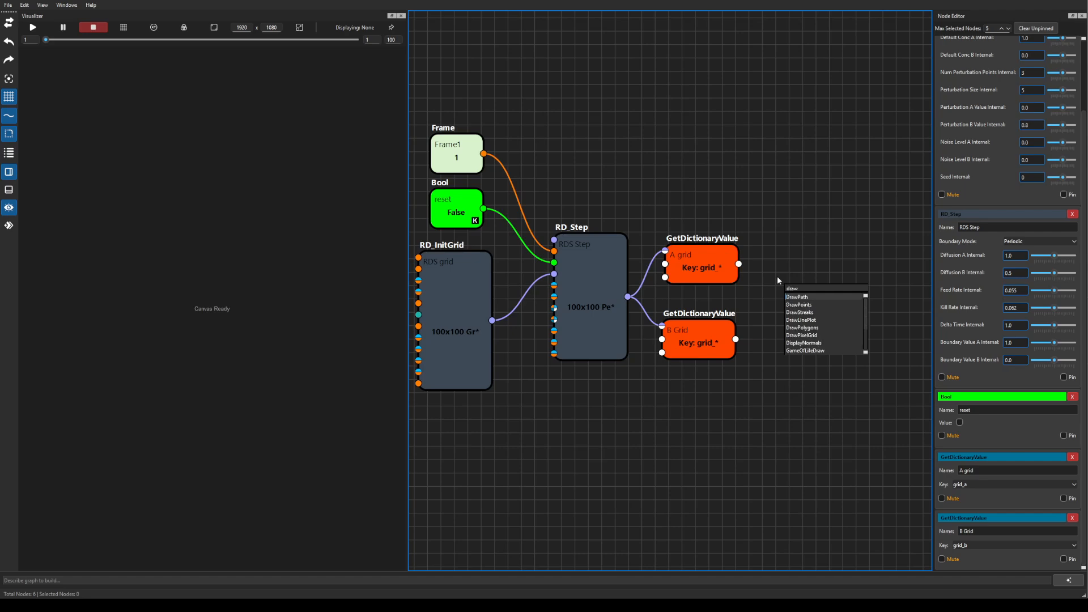
type("Pi")
key("Return")
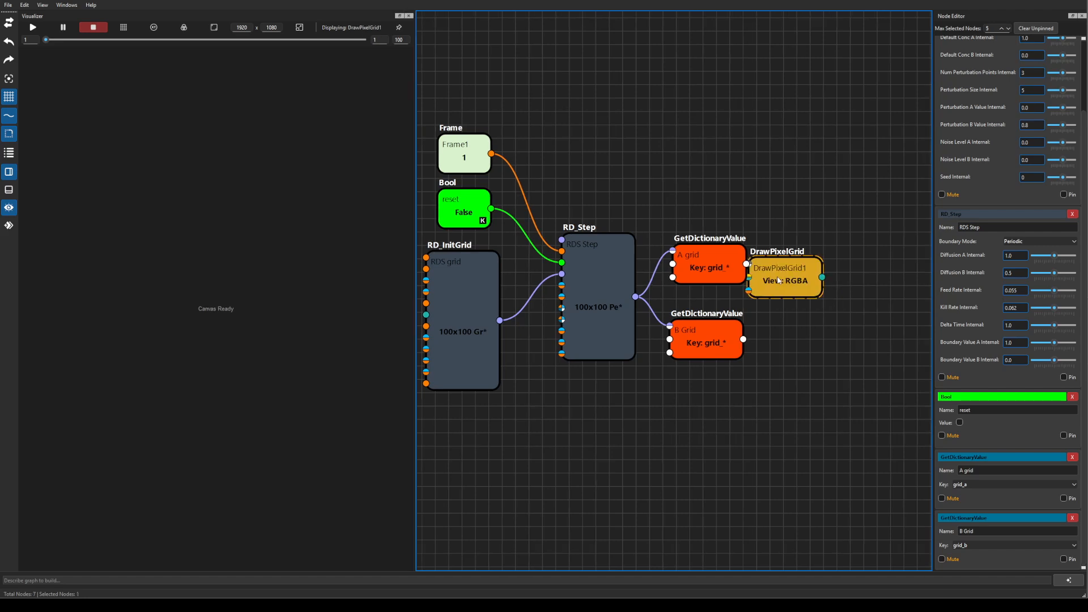
left_click_drag(778, 279, 824, 341)
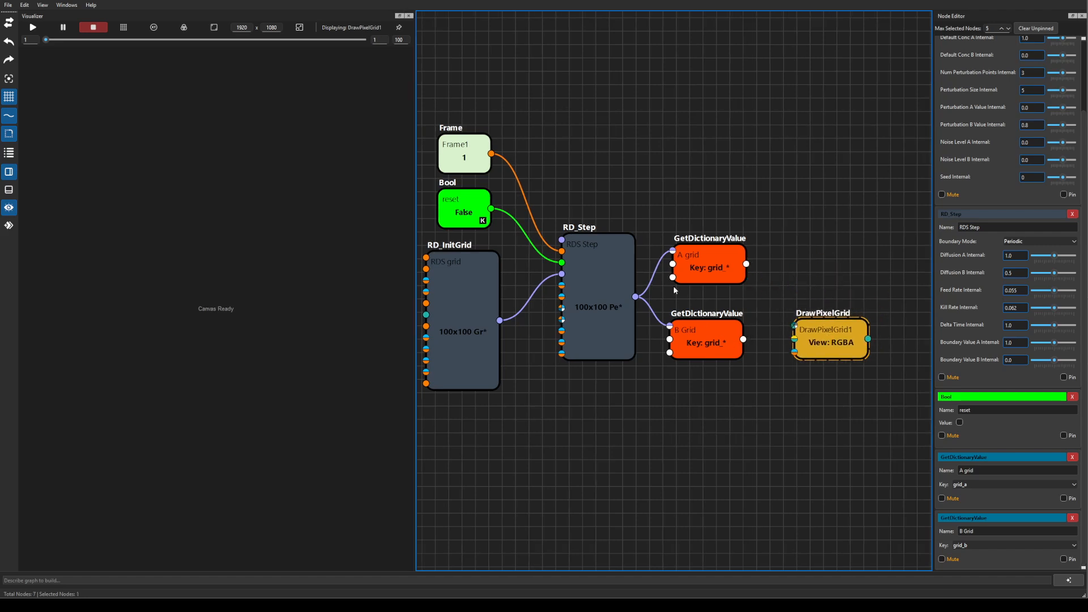
left_click_drag(742, 340, 794, 326)
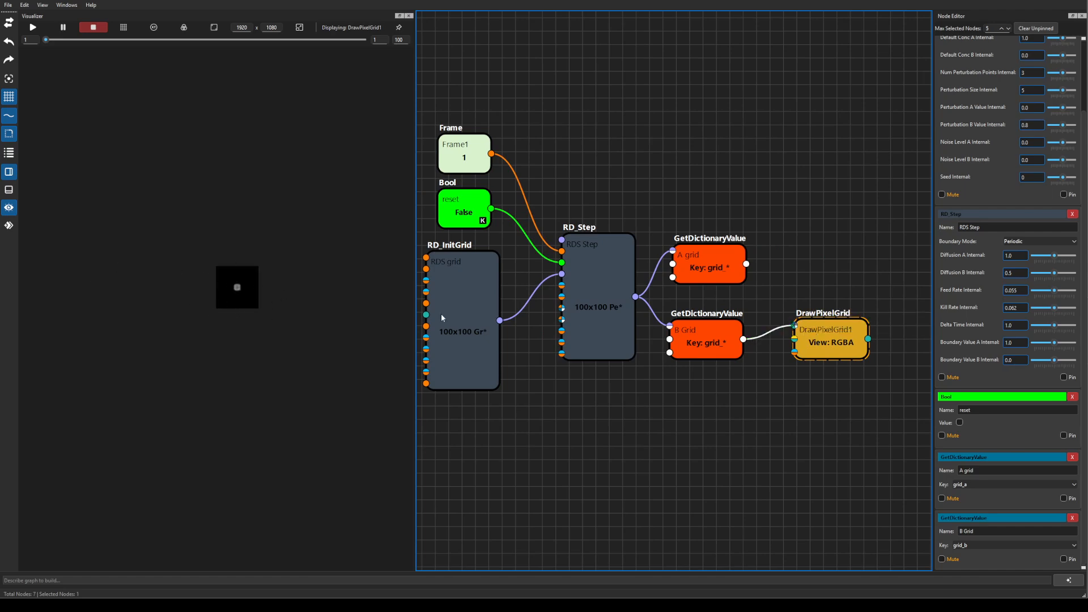
Pin the DrawPixelGrid output in the visualizer, then play the simulation to watch the B Grid pattern grow and stop it.
left_click(399, 27)
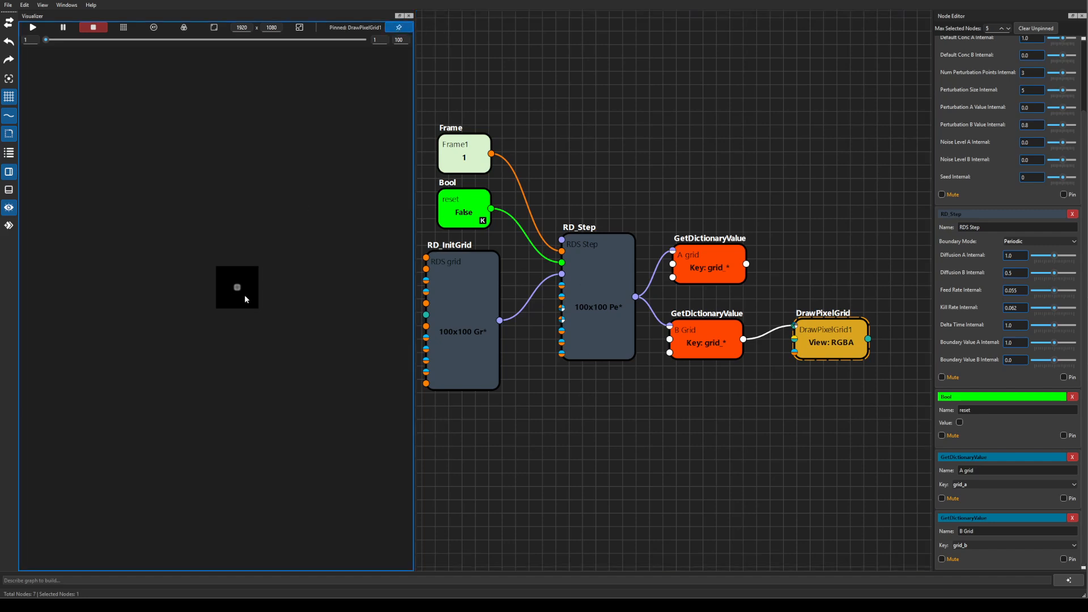
scroll(239, 321, "up", 4)
left_click_drag(250, 242, 232, 289)
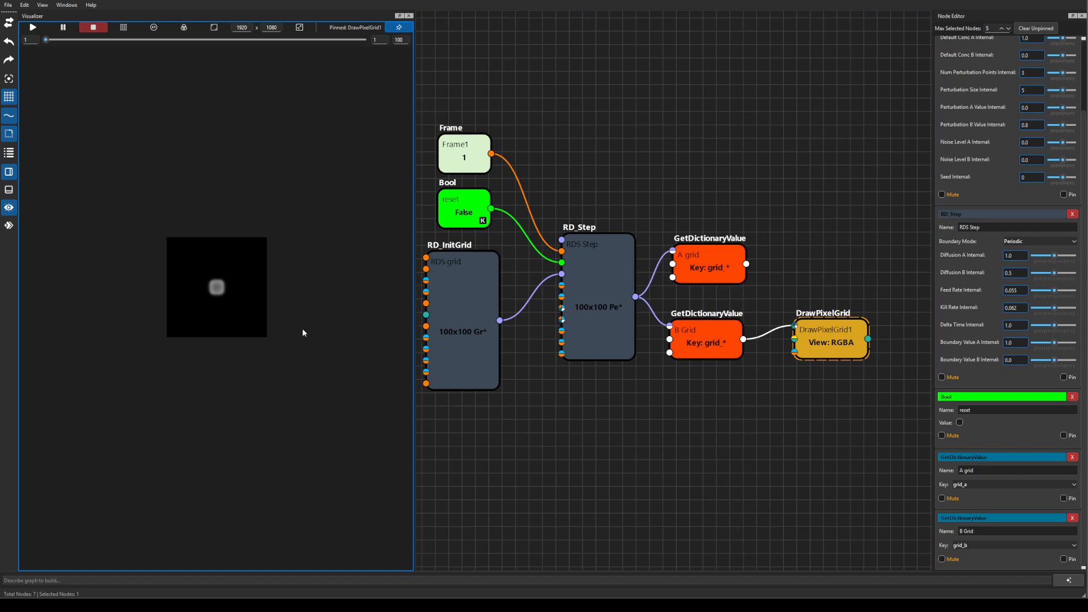
left_click(33, 27)
scroll(211, 315, "up", 3)
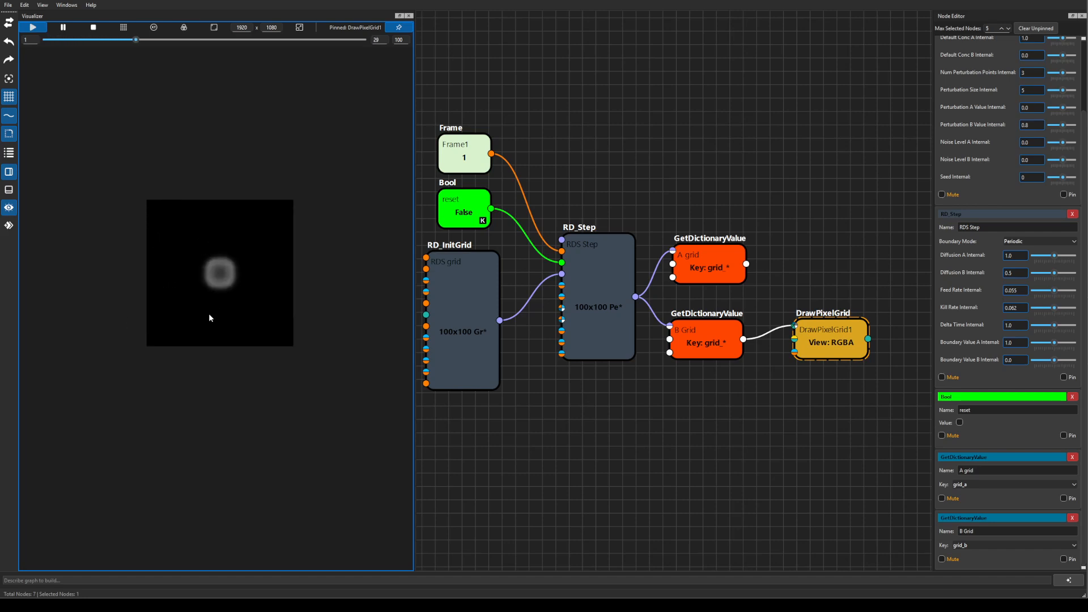
scroll(251, 287, "up", 1)
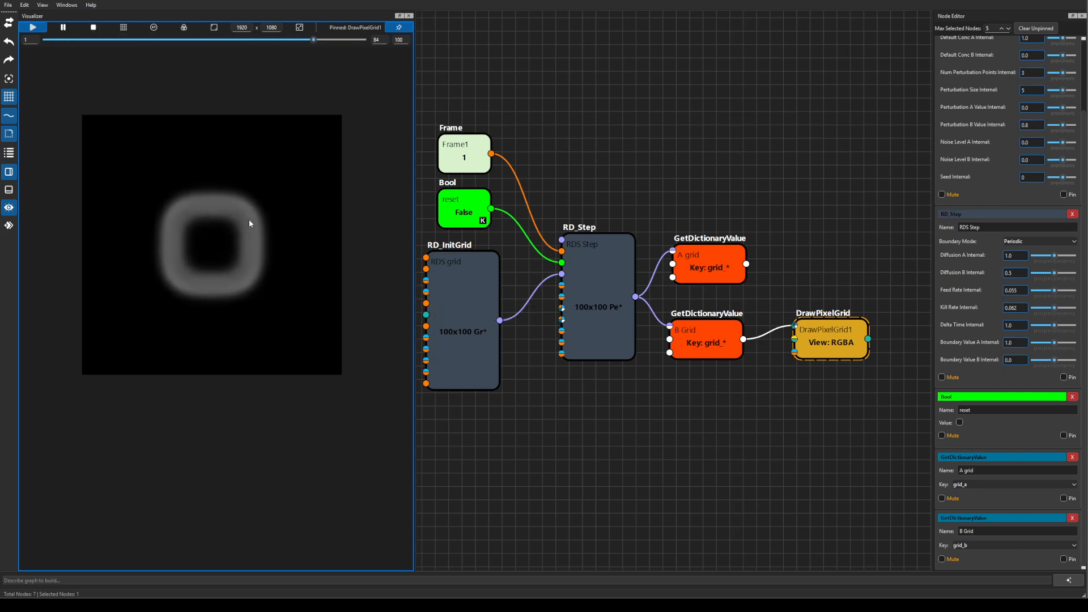
left_click(94, 28)
Connect the A grid output to DrawPixelGrid's first input in place of B Grid.
scroll(802, 220, "down", 2)
left_click_drag(811, 141, 747, 110)
left_click_drag(692, 216, 729, 265)
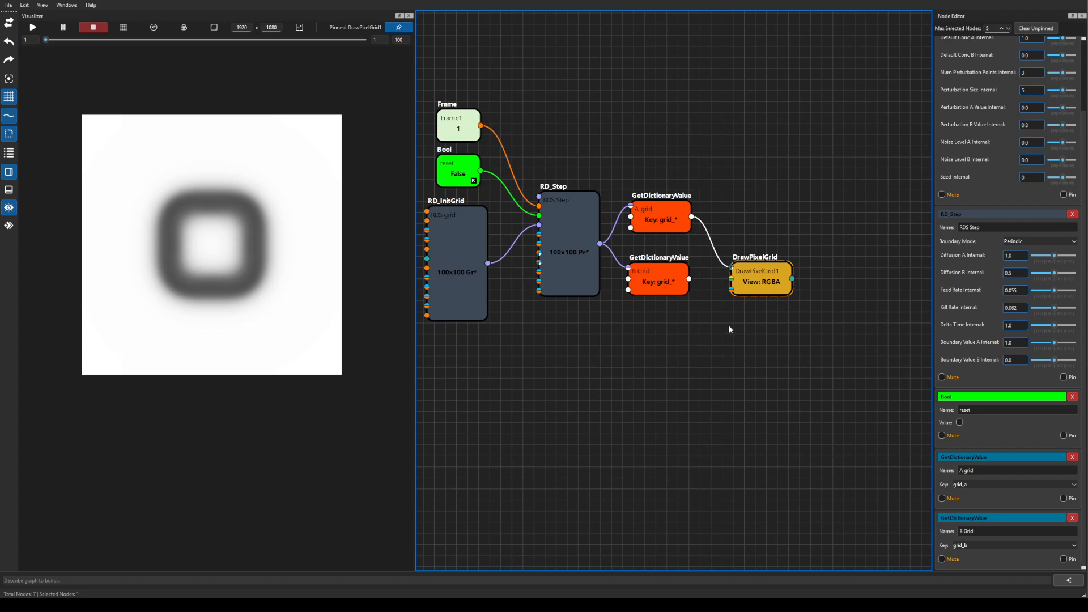
Move the DrawPixelGrid node farther away from the dictionary nodes to leave room for another node.
left_click(724, 113)
left_click_drag(702, 109, 733, 149)
left_click_drag(782, 323, 839, 316)
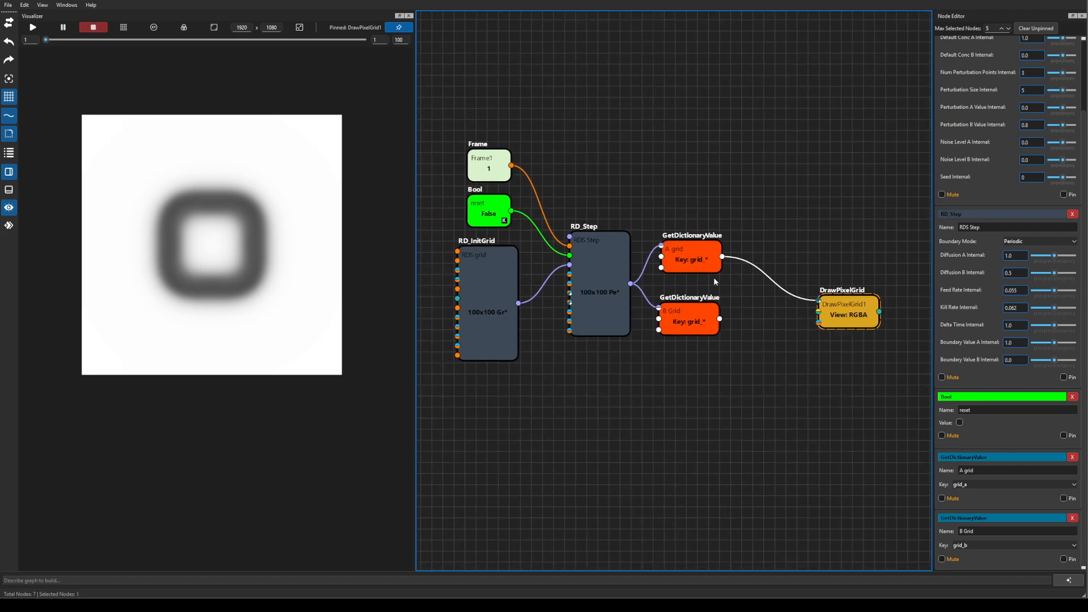
left_click(715, 115)
right_click(715, 115)
type("switc")
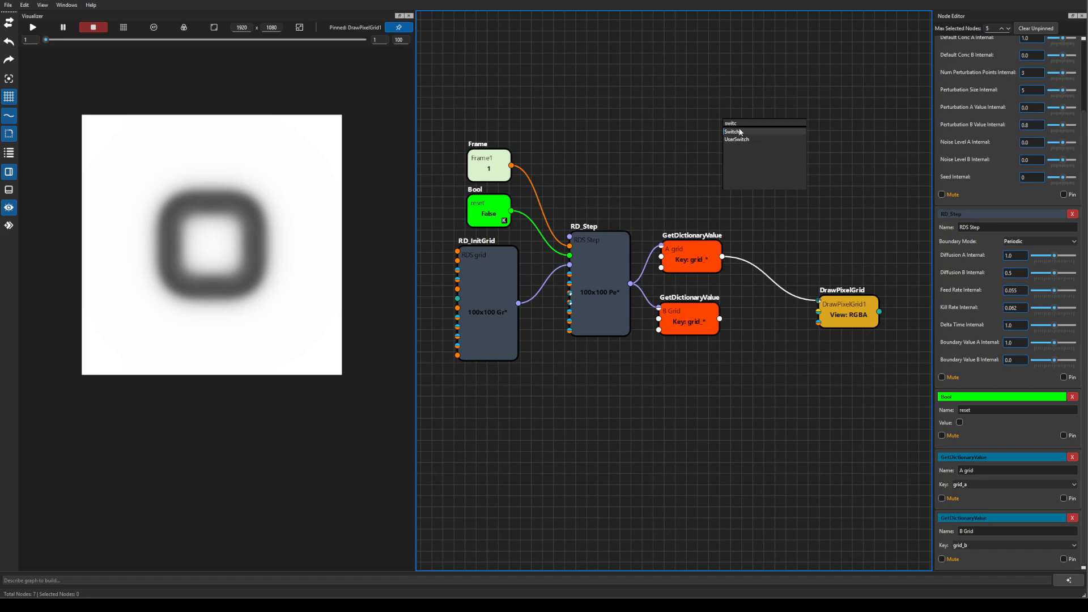
left_click(732, 132)
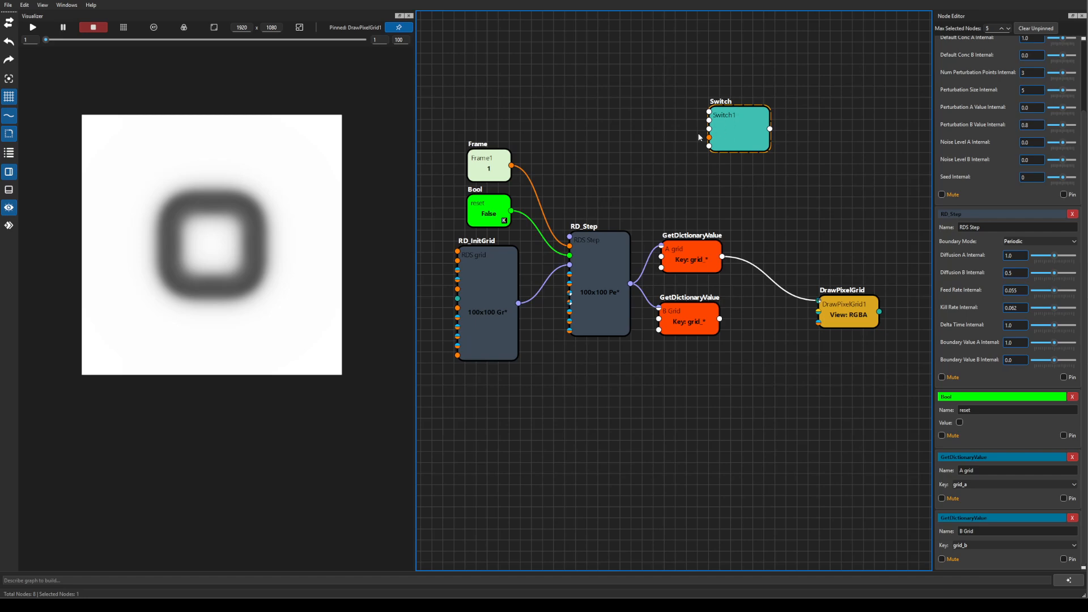
key("Delete")
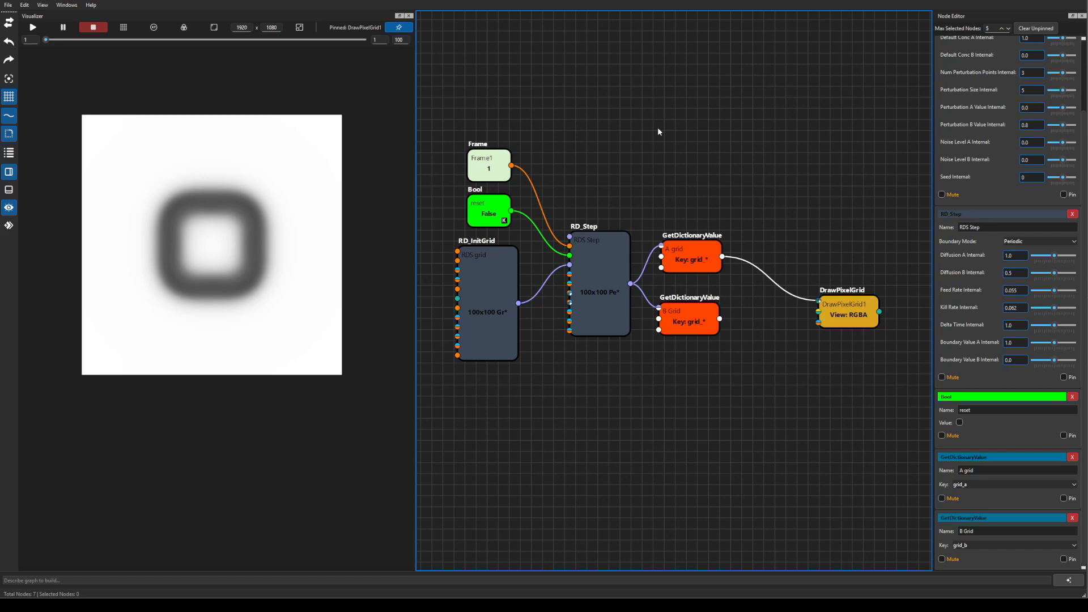
Add a UserSwitch node and place it between the A grid dictionary node and DrawPixelGrid, slightly higher up.
right_click(658, 129)
type("user")
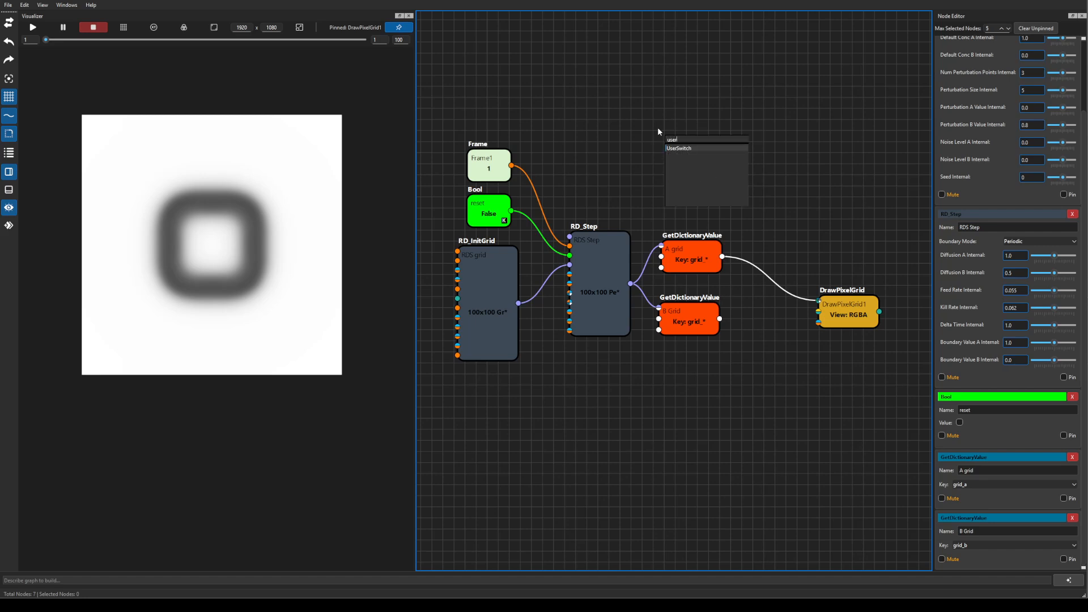
key("Return")
left_click_drag(659, 130, 736, 145)
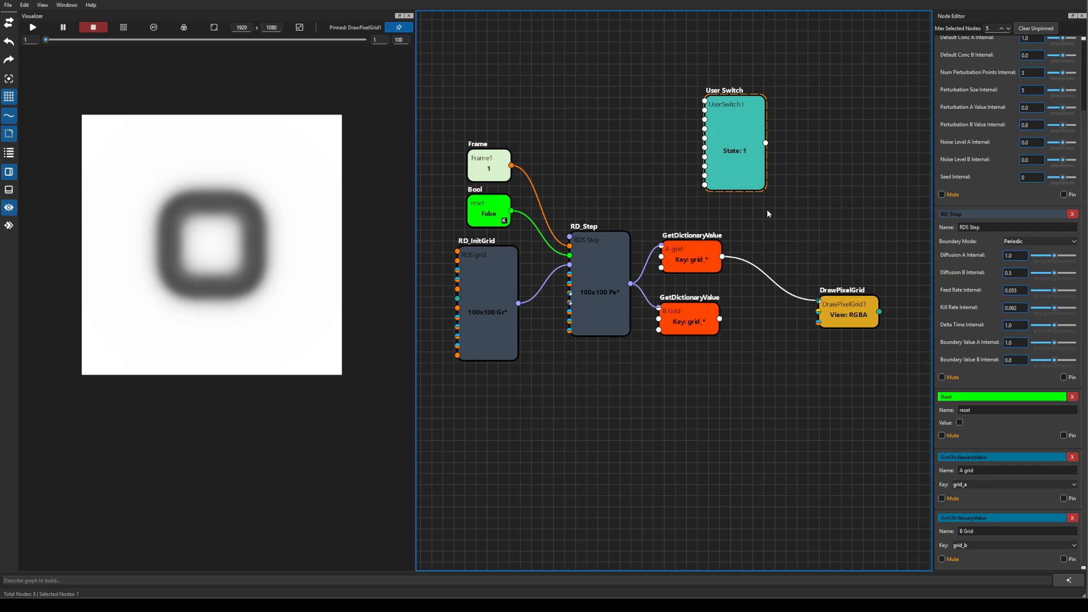
left_click_drag(732, 142, 801, 198)
Connect A grid and B Grid to the User Switch's first and second inputs, and its output to DrawPixelGrid's first input.
left_click_drag(722, 256, 763, 198)
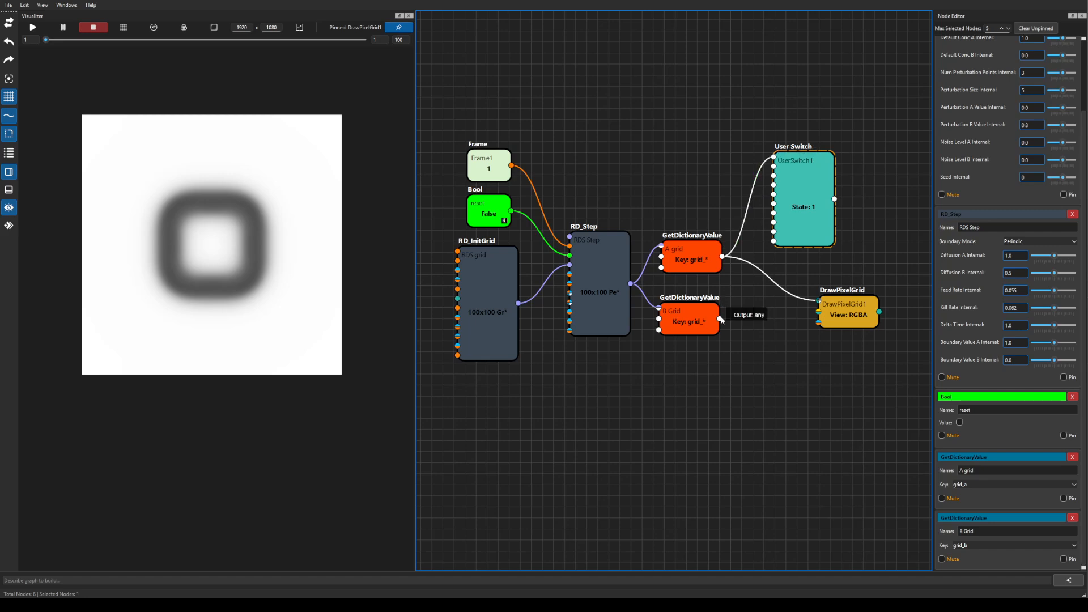
left_click_drag(720, 318, 774, 166)
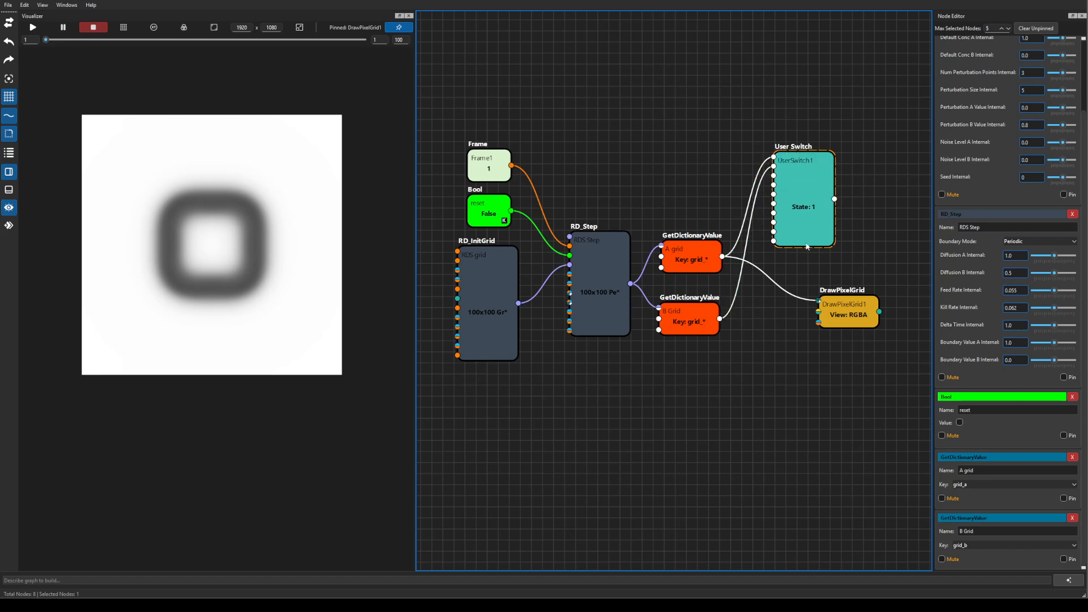
left_click_drag(834, 199, 823, 301)
Set the User Switch to state 2 and line it up with DrawPixelGrid beside the dictionary nodes.
left_click_drag(806, 185, 794, 190)
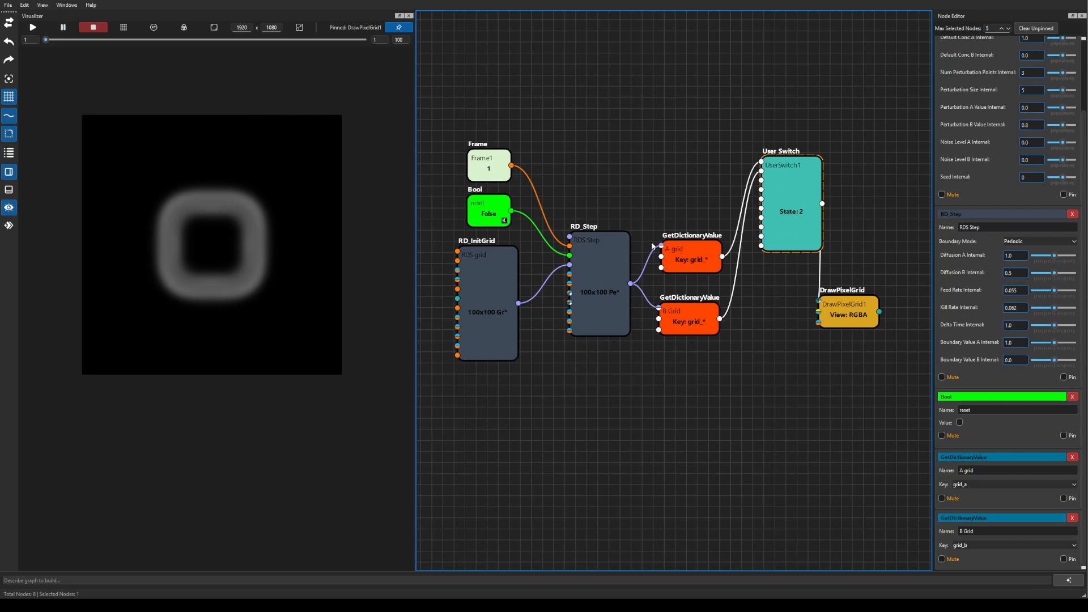
left_click_drag(843, 319, 896, 230)
left_click_drag(812, 219, 818, 267)
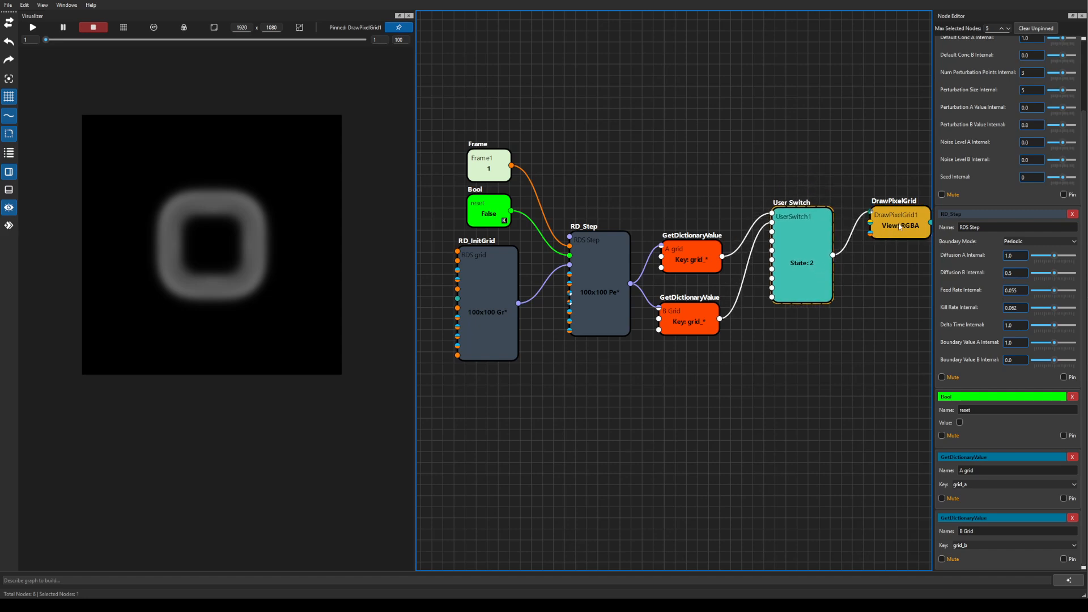
left_click_drag(900, 226, 878, 270)
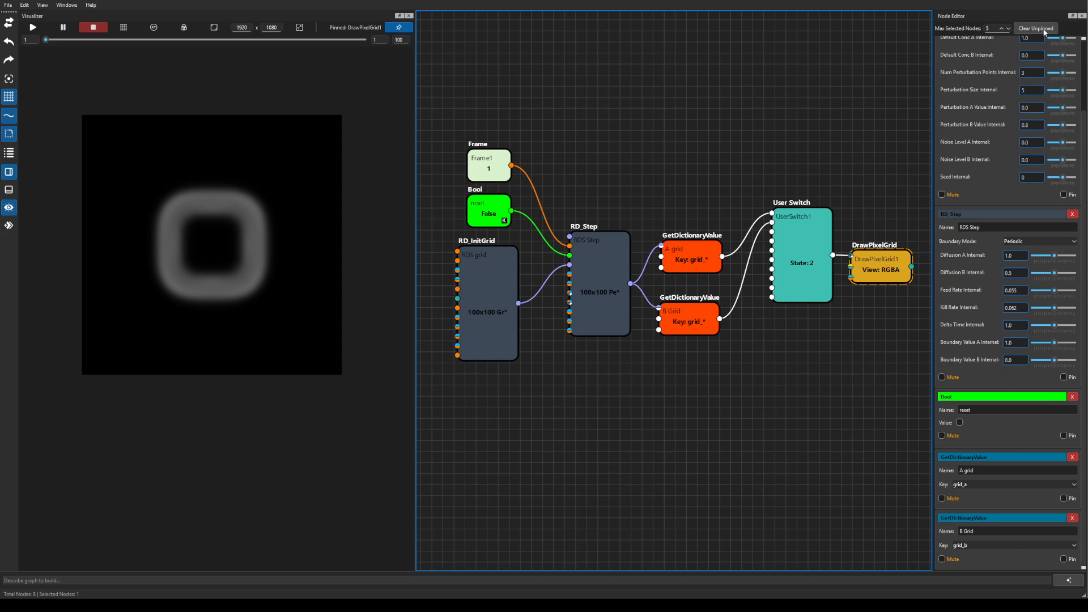
Clear the unpinned node properties and set RD_InitGrid's width and height to 256.
left_click(1035, 27)
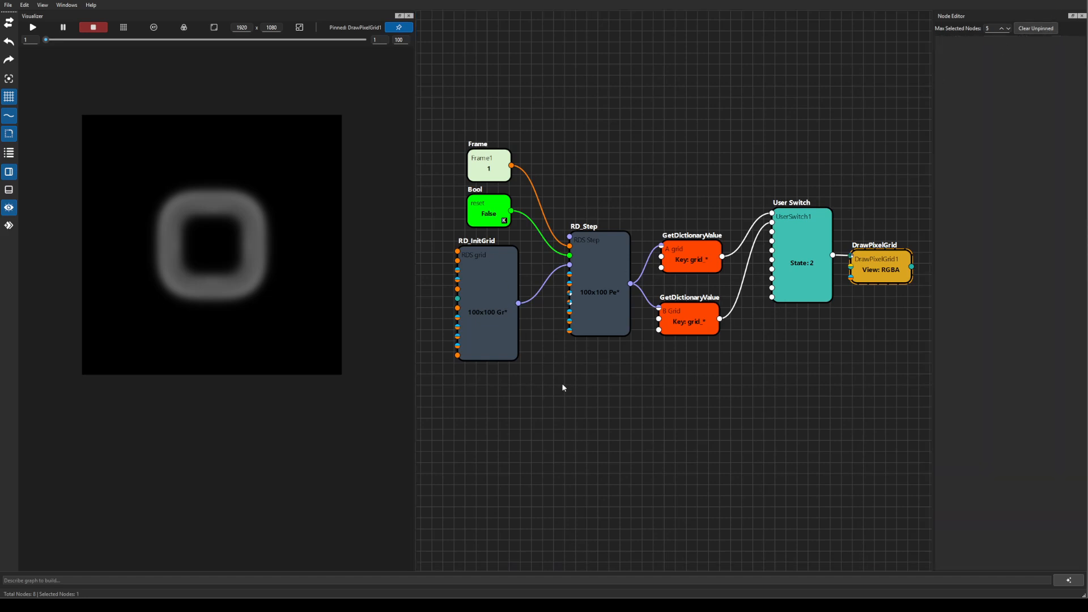
left_click(485, 280)
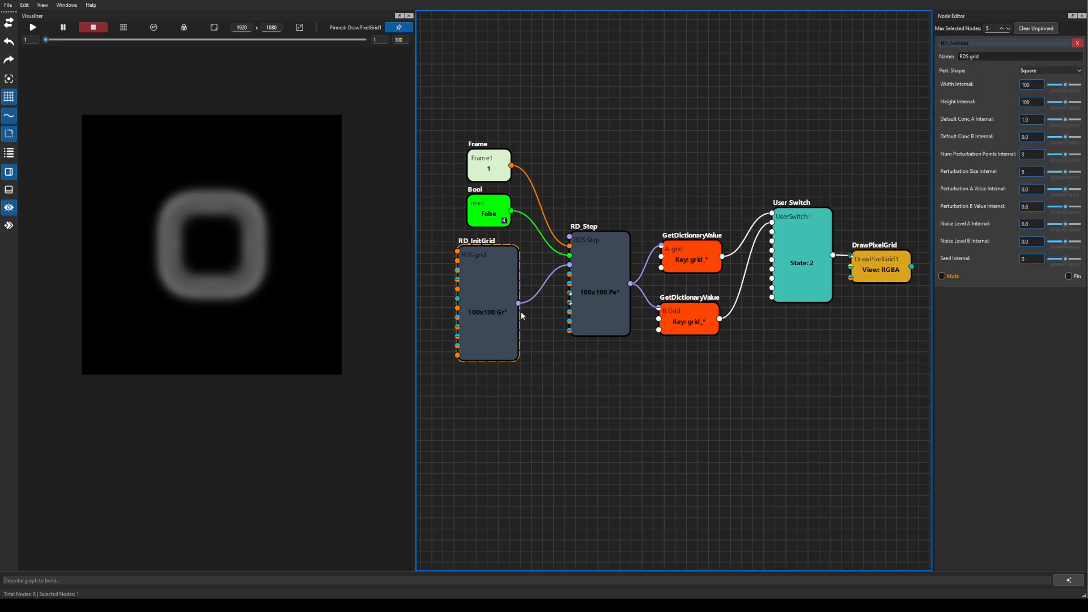
left_click(1027, 84)
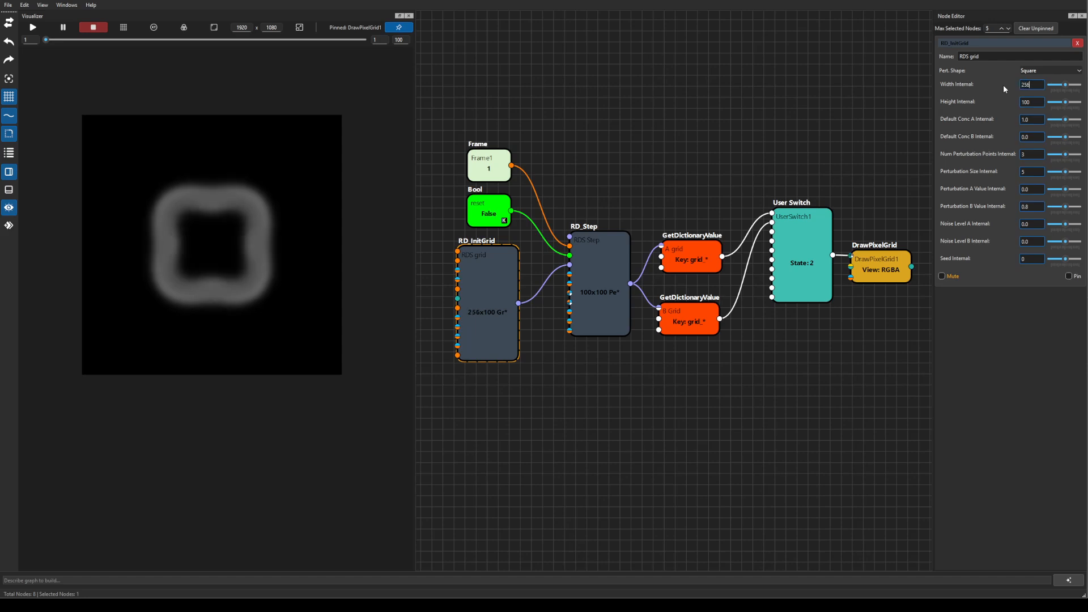
left_click(1040, 103)
type("256")
Turn on the reset Bool to reinitialize the grid, then play the simulation briefly and stop it.
left_click(494, 207)
left_click(960, 321)
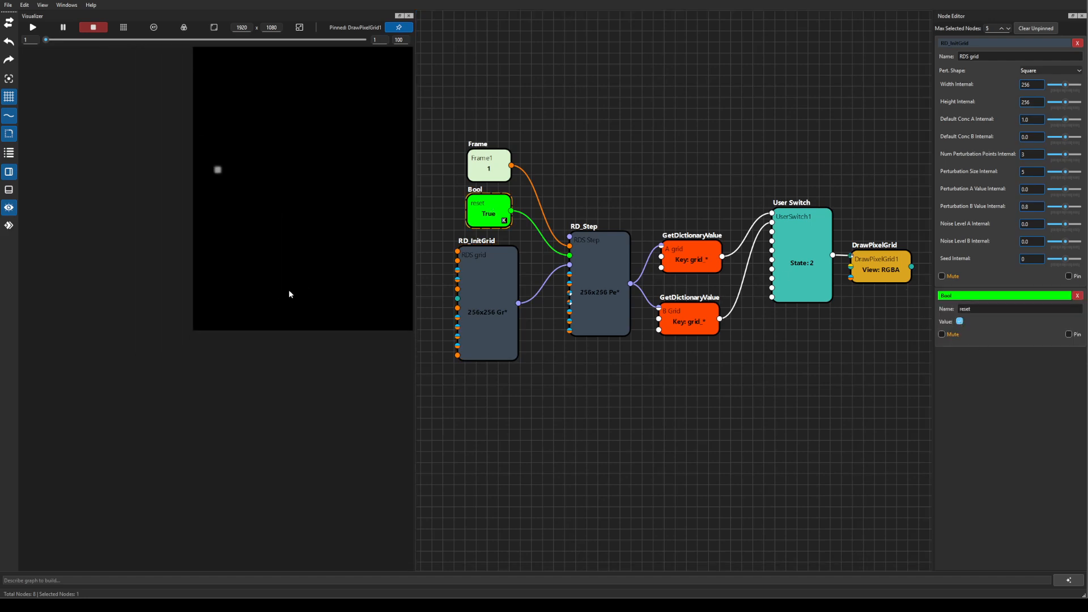
left_click(301, 233)
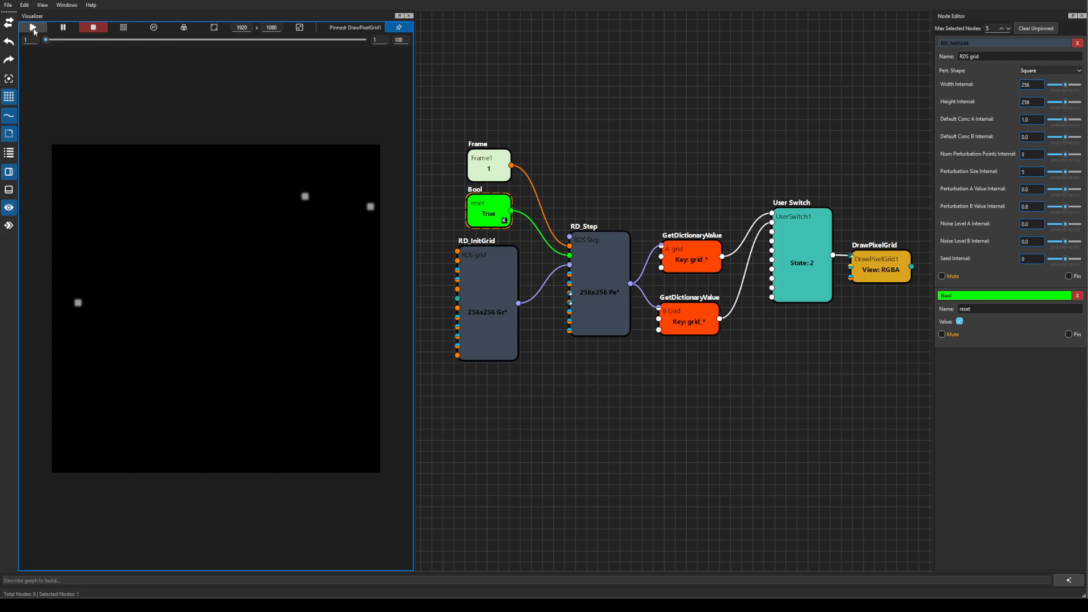
left_click(33, 28)
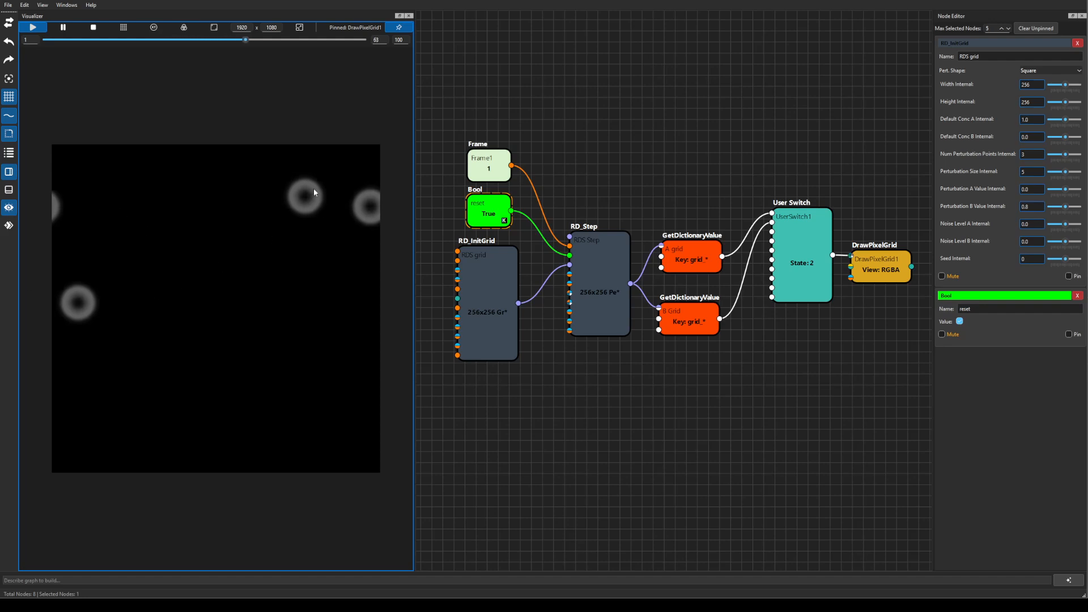
left_click(92, 27)
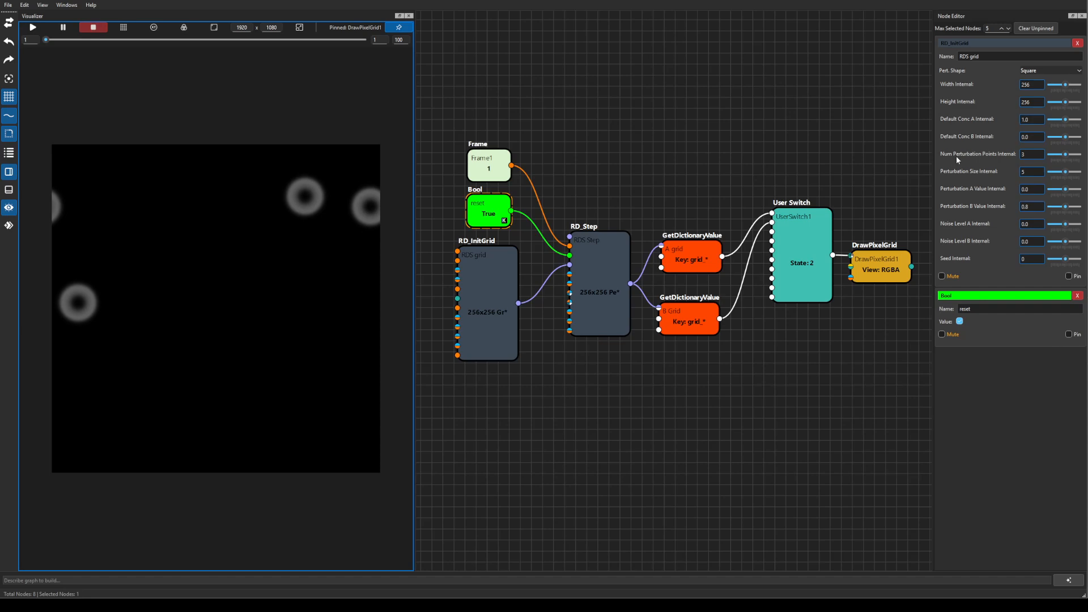
Set RD_InitGrid's number of perturbation points to 100 and rerun the simulation from a reset, stopping once the pattern has spread.
double_click(1022, 155)
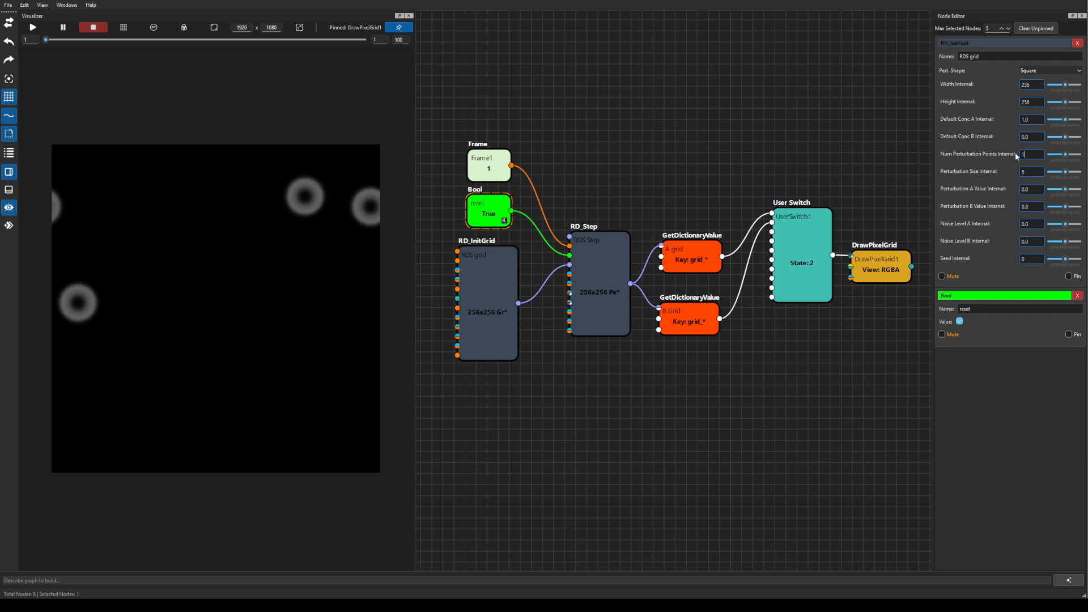
left_click(491, 215)
left_click(959, 321)
left_click(959, 321)
left_click(33, 27)
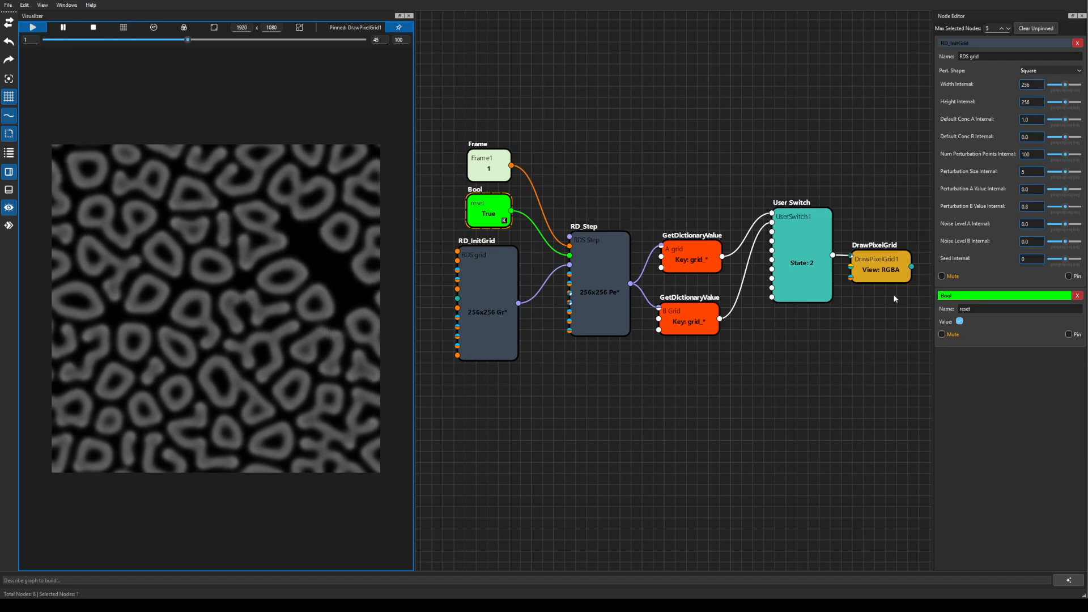
left_click(94, 26)
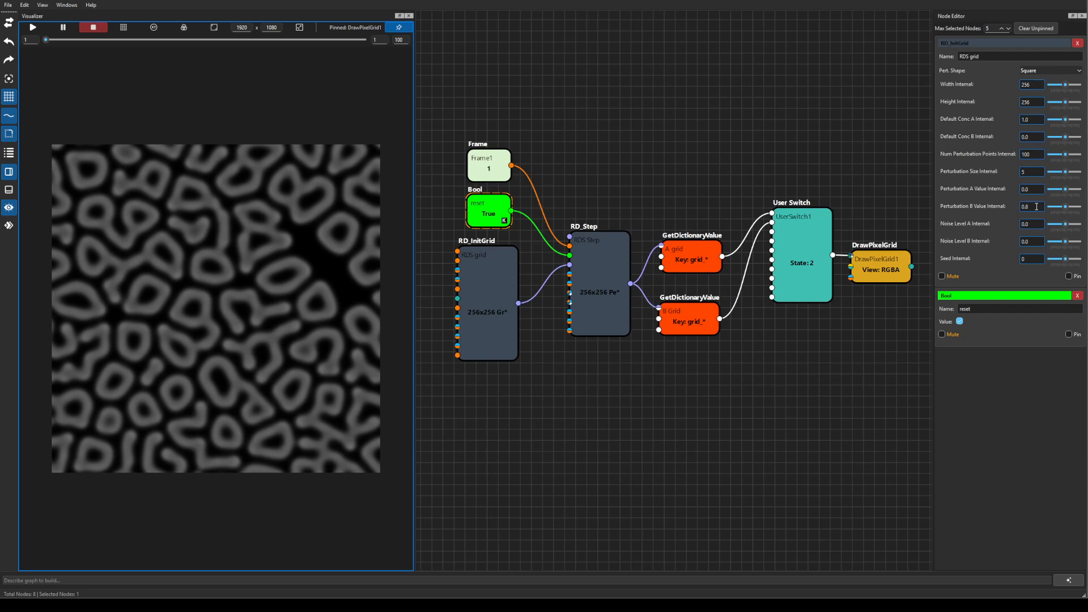
Set RD_InitGrid's Perturbation B Value to 1.5, Noise Level A to 0.05, Noise Level B to 0.09 and Seed to 1, and reset the grid.
left_click_drag(1036, 206, 1012, 205)
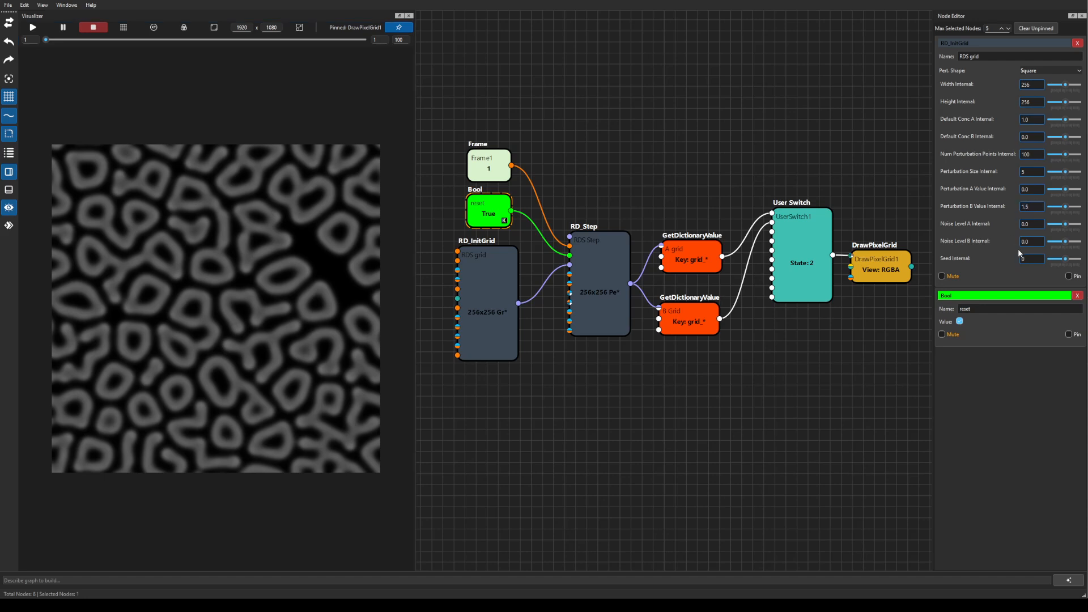
left_click_drag(1043, 228, 969, 219)
type(".05")
key("Return")
left_click_drag(1030, 243, 1005, 243)
type(".09")
key("Return")
left_click(1038, 255)
left_click(1037, 259)
type("1")
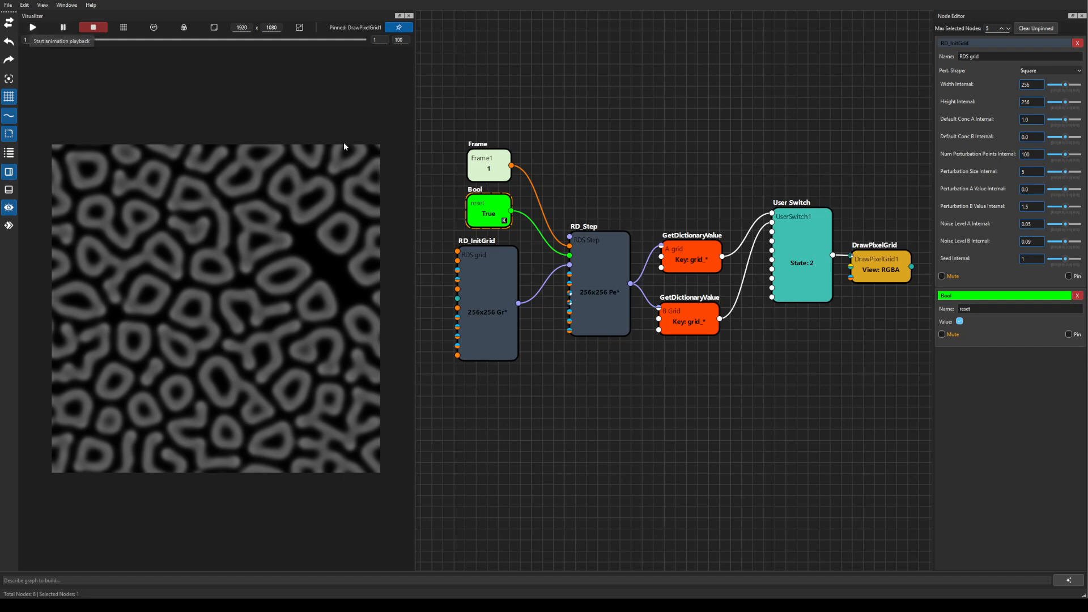
left_click(959, 321)
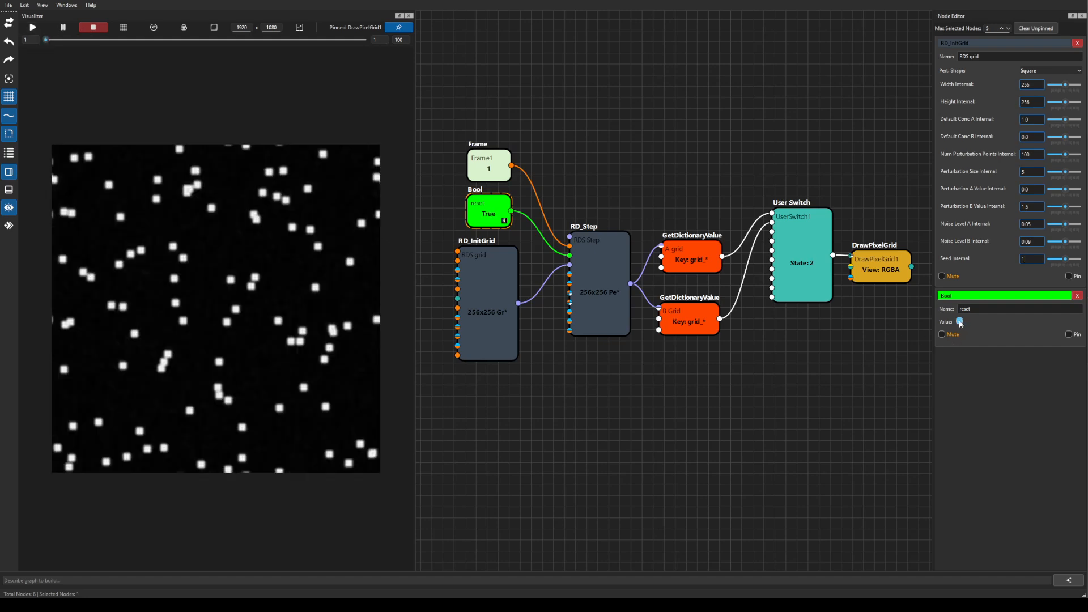
Set RD_InitGrid's seed to 2 and rerun the simulation from a reset, stopping it after a short while.
double_click(1030, 262)
left_click(959, 321)
left_click(959, 322)
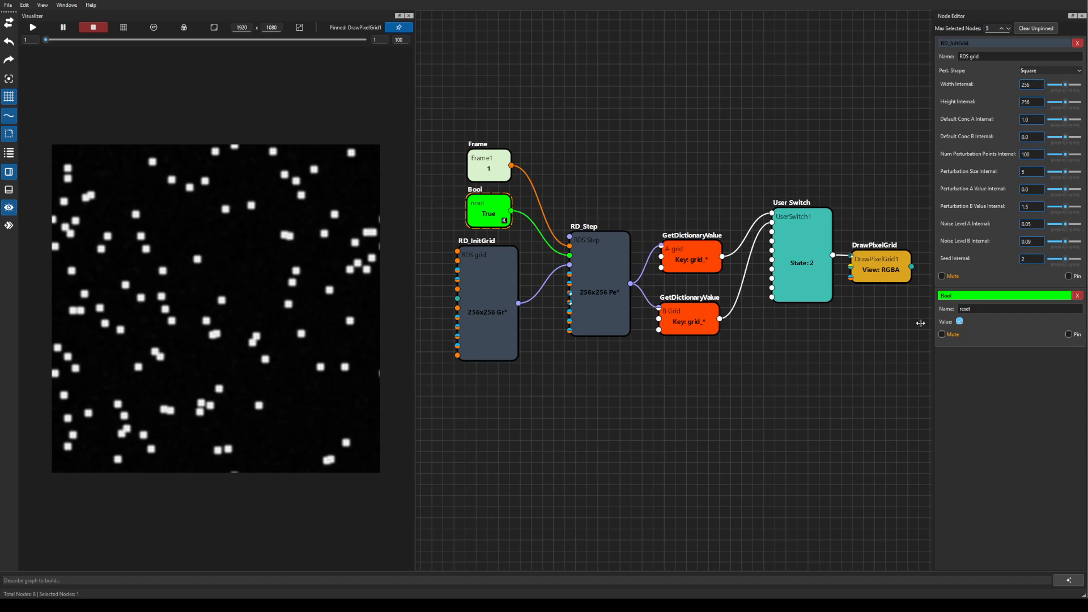
left_click(32, 28)
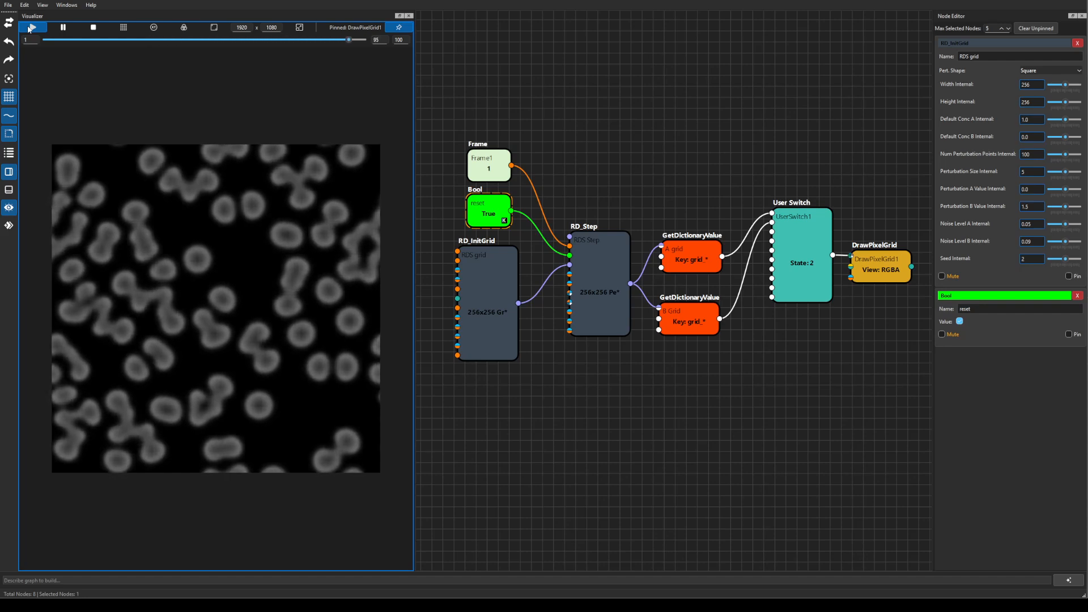
left_click(94, 28)
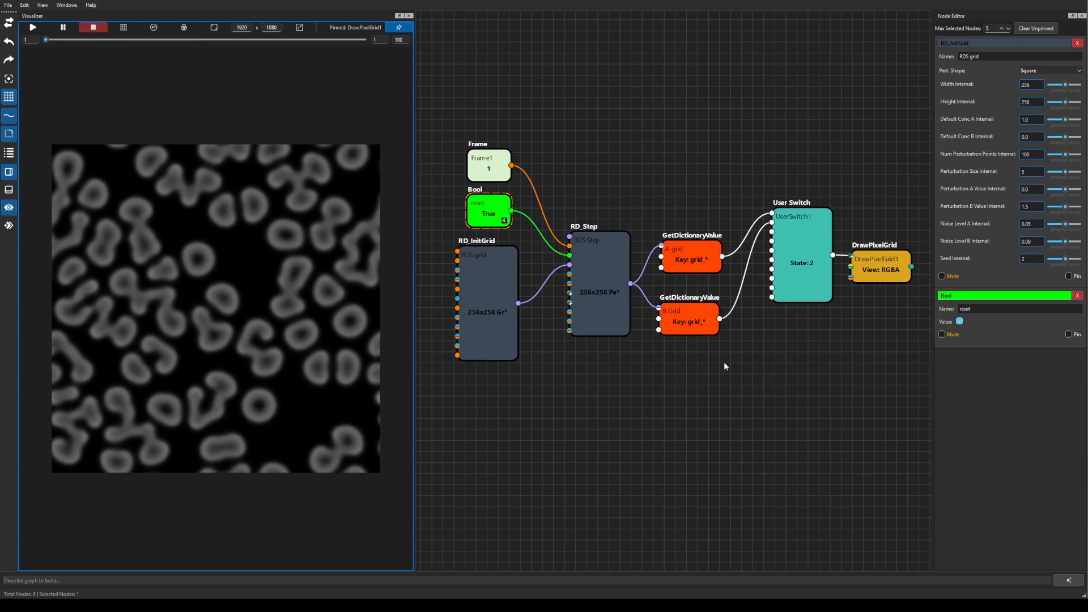
Set RD_Step's feed rate to 0.075 and rerun the simulation from a reset, then stop playback.
left_click(587, 252)
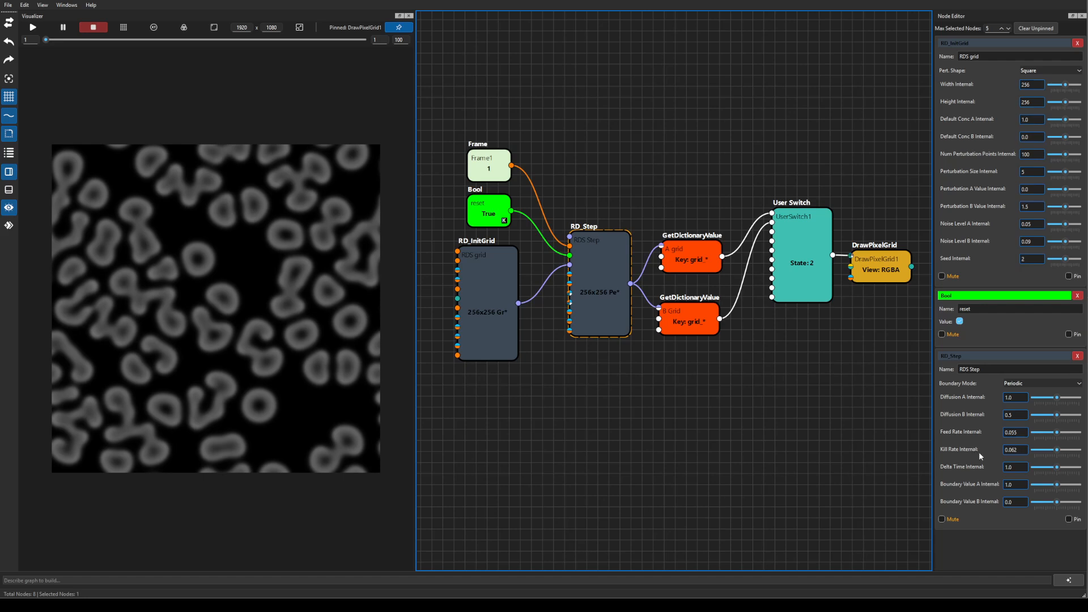
left_click(1018, 432)
left_click_drag(1018, 431, 1011, 432)
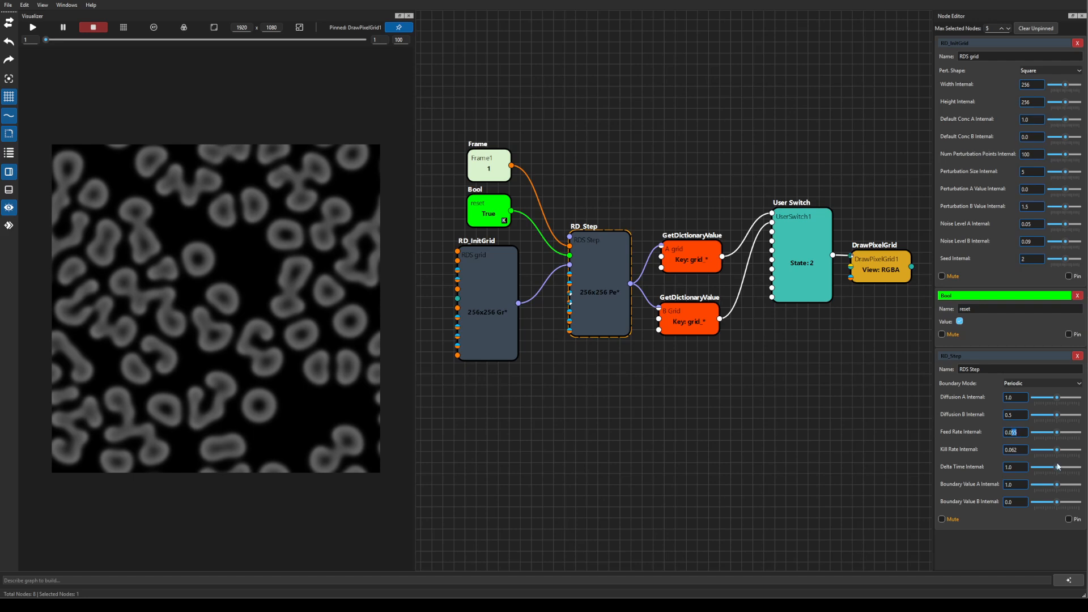
type("75")
left_click(960, 321)
left_click(960, 320)
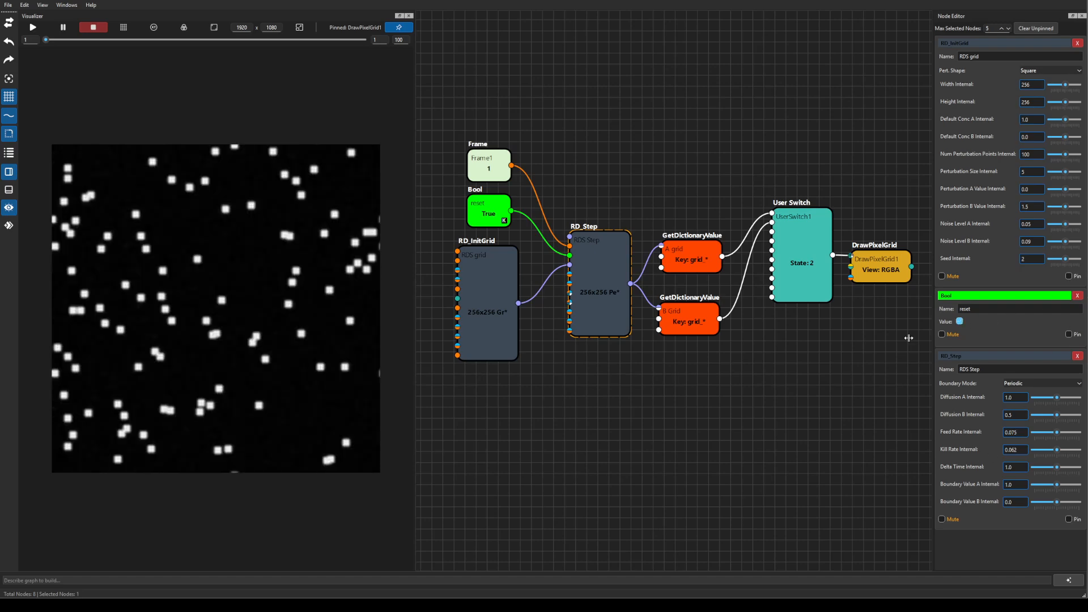
left_click(35, 29)
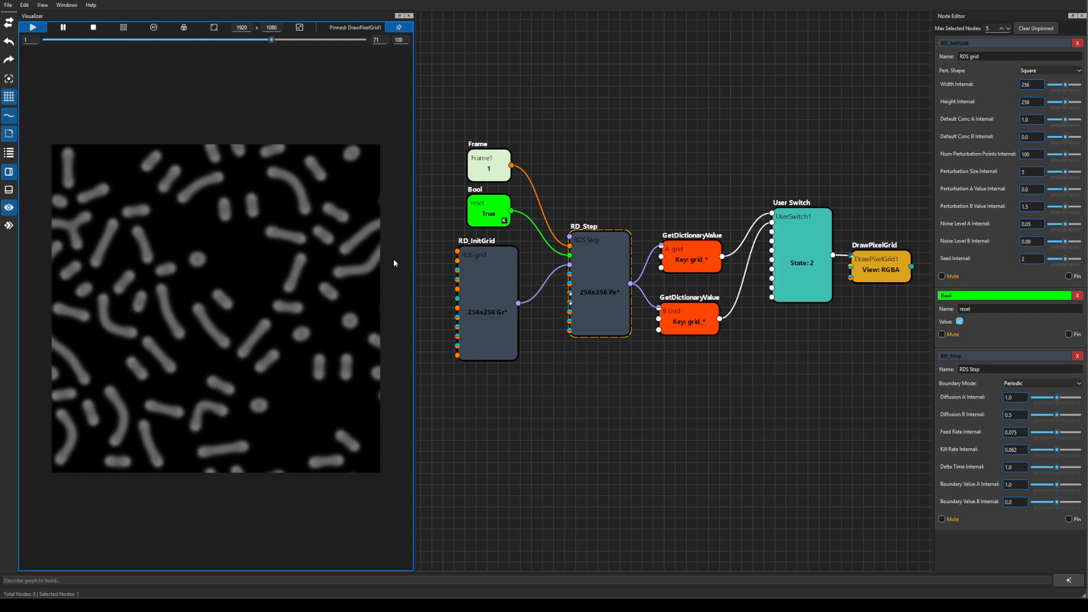
left_click(93, 27)
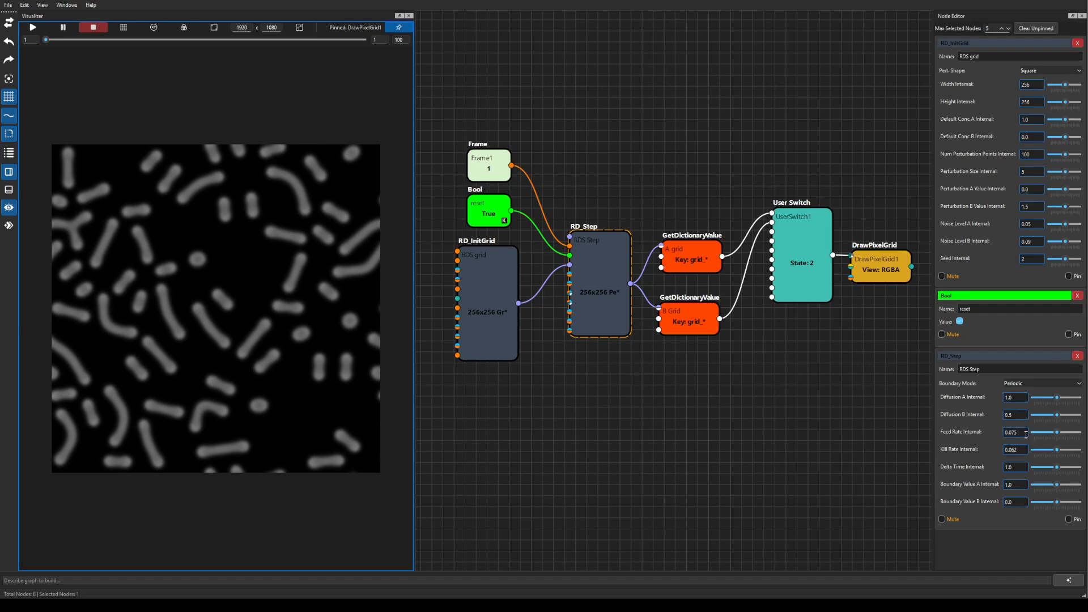
Set RD_Step's feed rate to 0.0601 and kill rate to 0.0615, and start playing the simulation.
left_click_drag(1025, 435, 1013, 434)
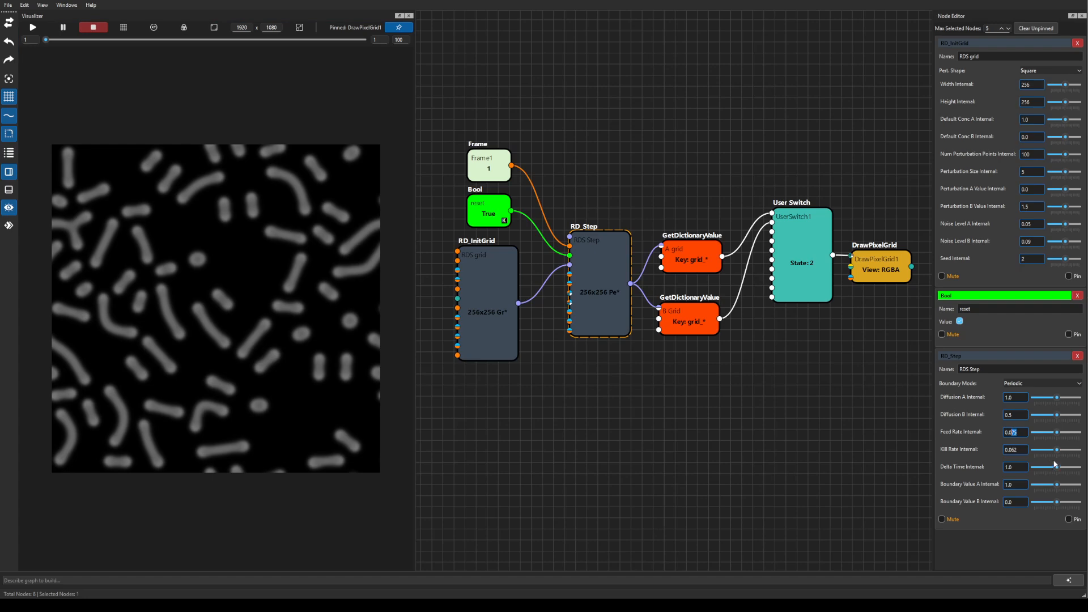
key("BackSpace")
key("BackSpace")
key("BackSpace")
type("0601")
key("Return")
left_click_drag(1024, 451, 954, 443)
type("0.0615")
left_click(34, 29)
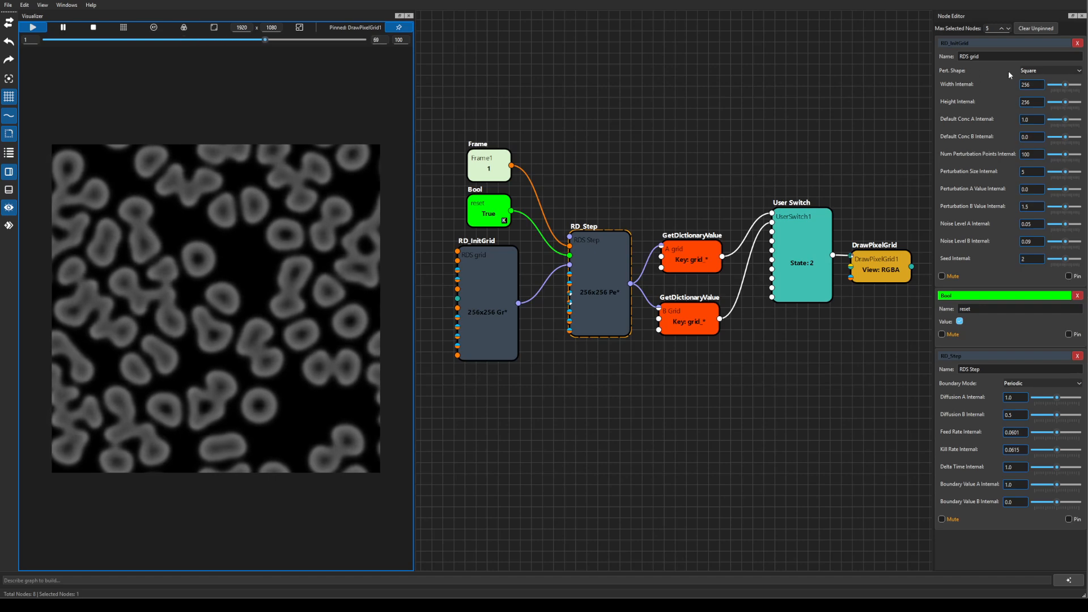
Set RD_InitGrid's perturbation shape to Circle, rerun the simulation from a reset, and stop playback.
left_click(1055, 70)
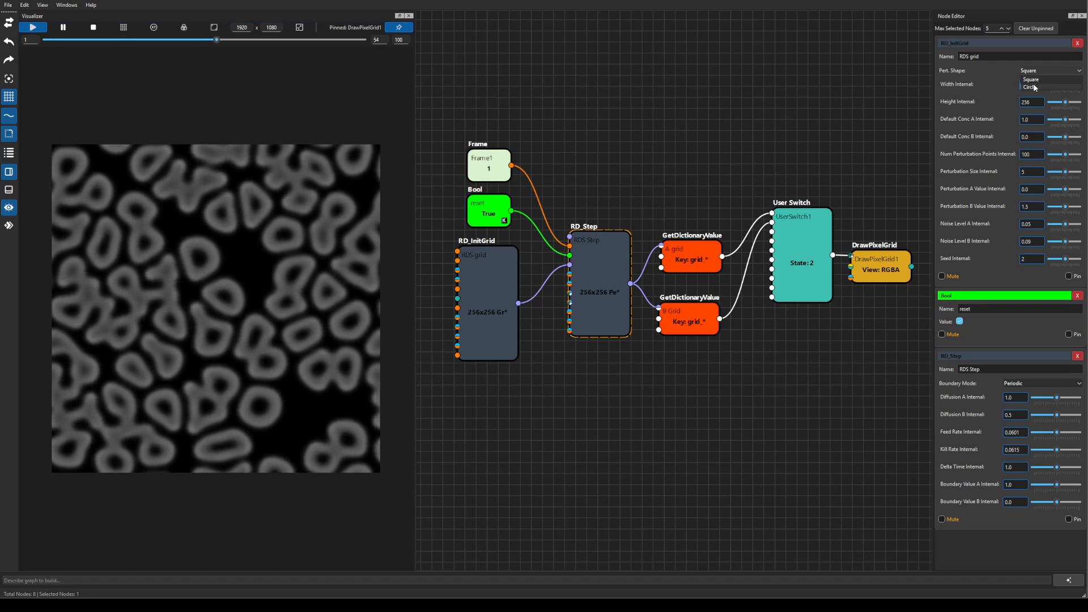
left_click(1035, 88)
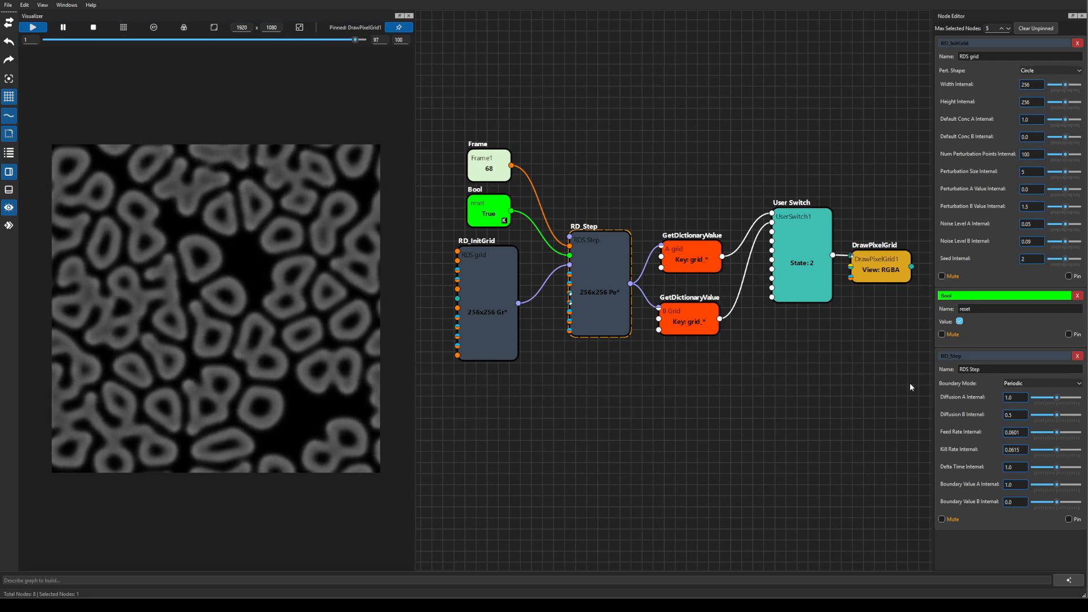
left_click(959, 321)
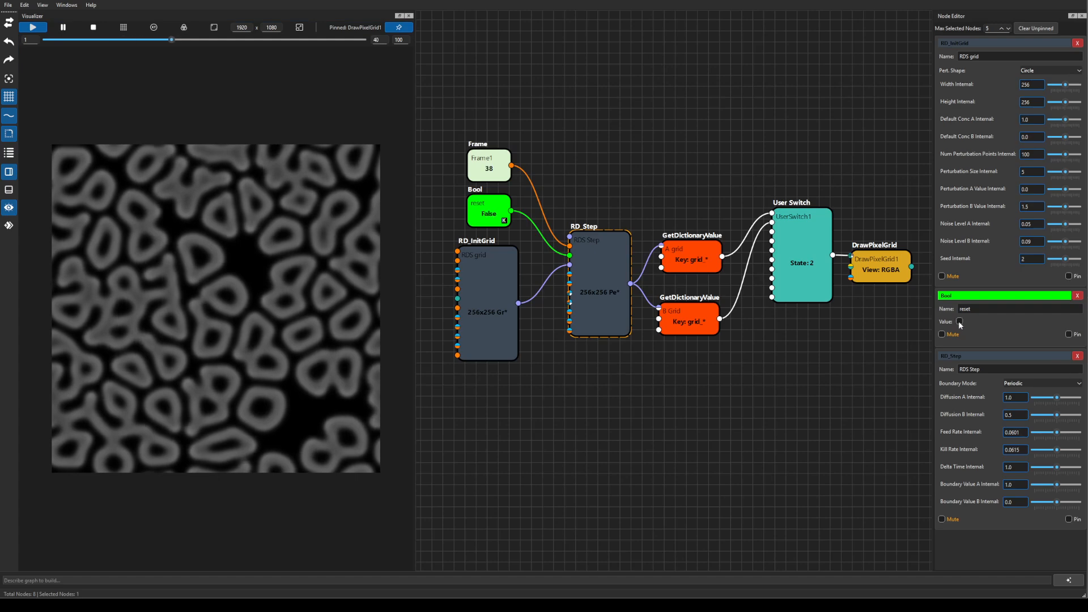
left_click(958, 321)
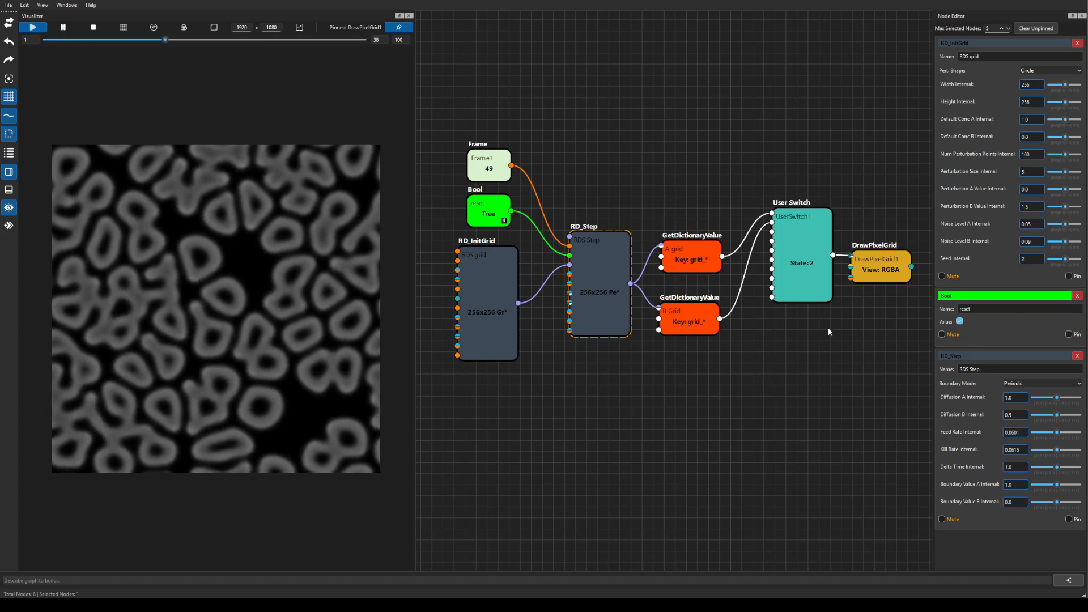
left_click(93, 29)
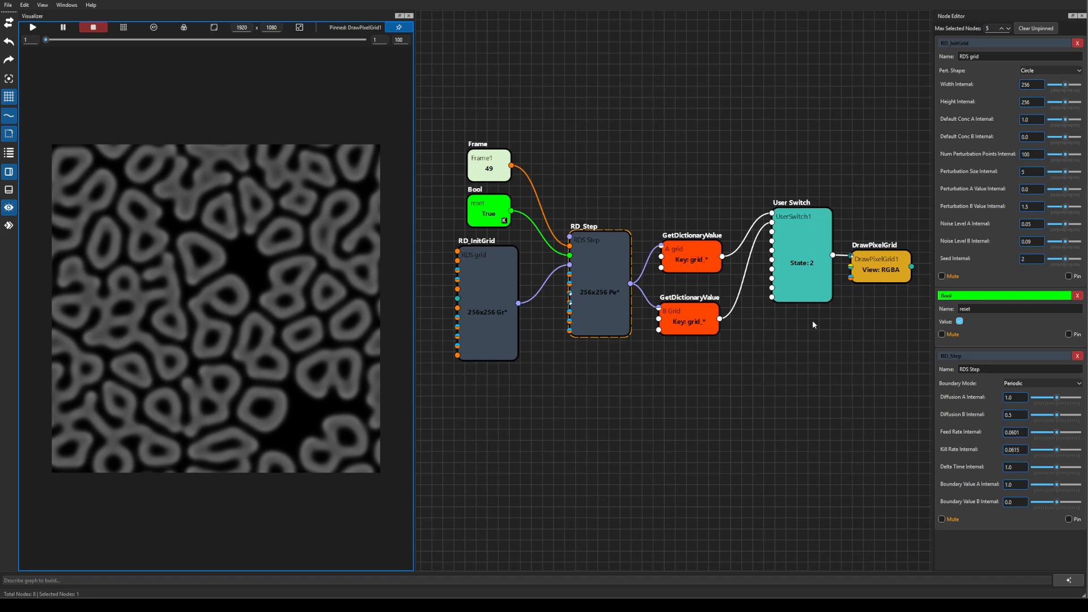
Compare the A and B grids in the visualizer by switching repeatedly between states 1 and 2, ending on state 2.
left_click_drag(834, 363, 760, 343)
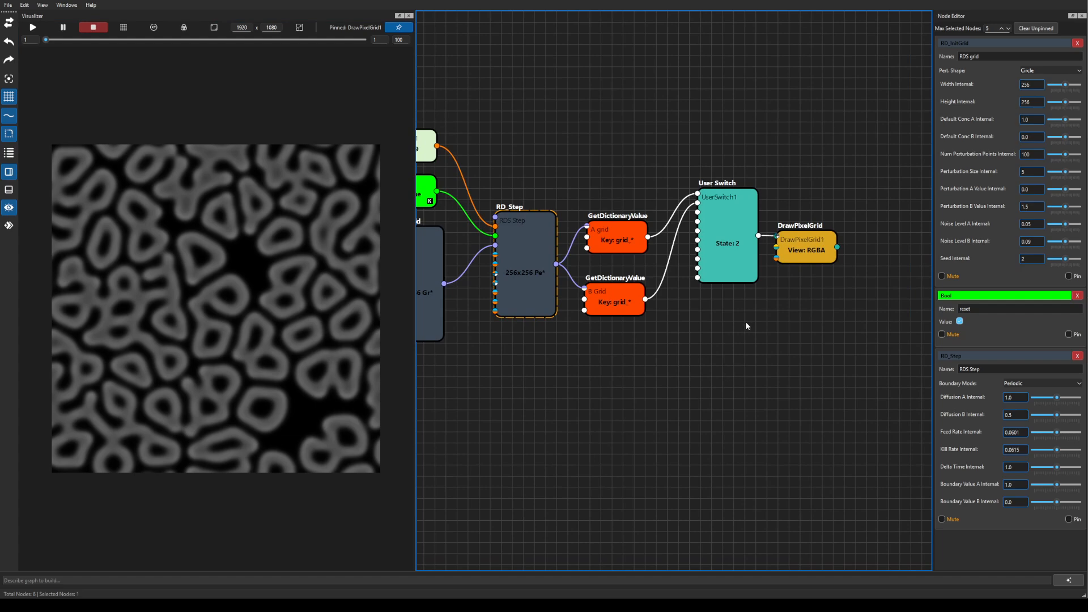
left_click(746, 323)
key("1")
key("2")
key("1")
key("2")
key("1")
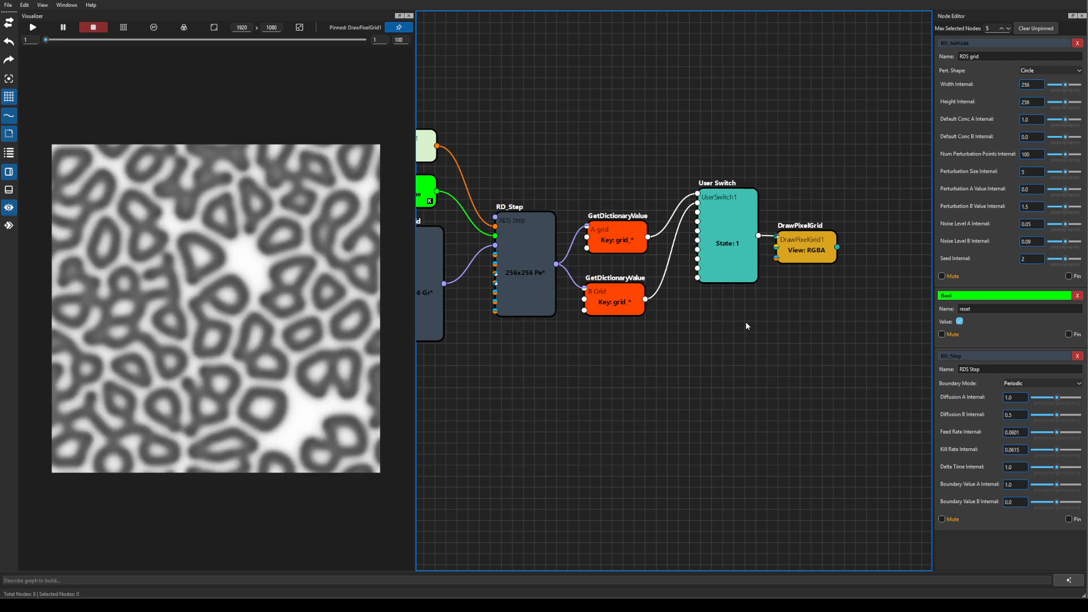
key("2")
key("1")
key("2")
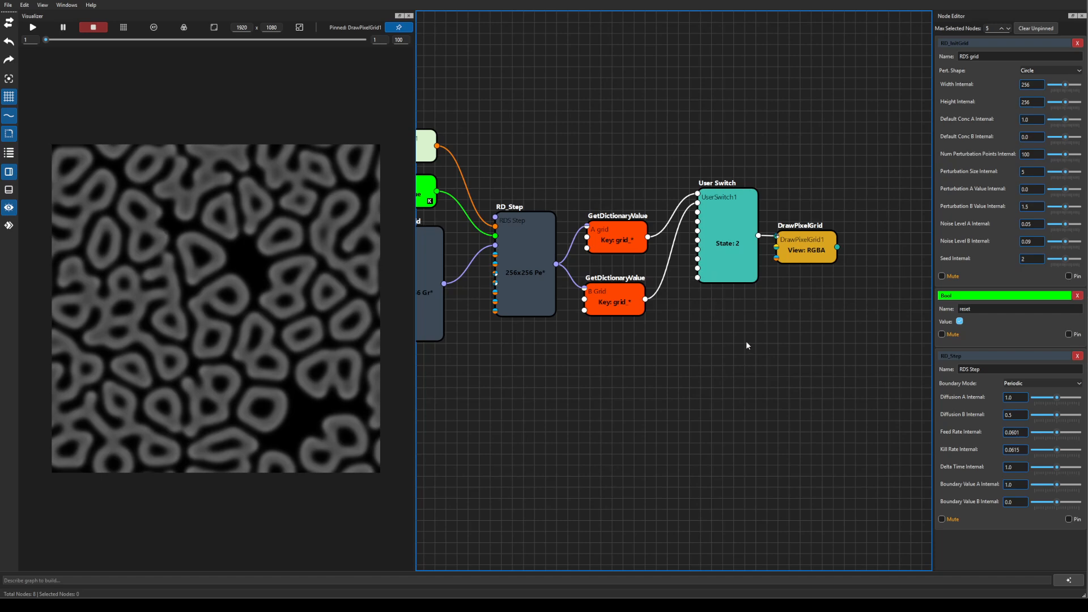
Delete the User Switch node and move the DrawPixelGrid node farther from the GetDictionaryValue nodes.
left_click(748, 233)
key("Delete")
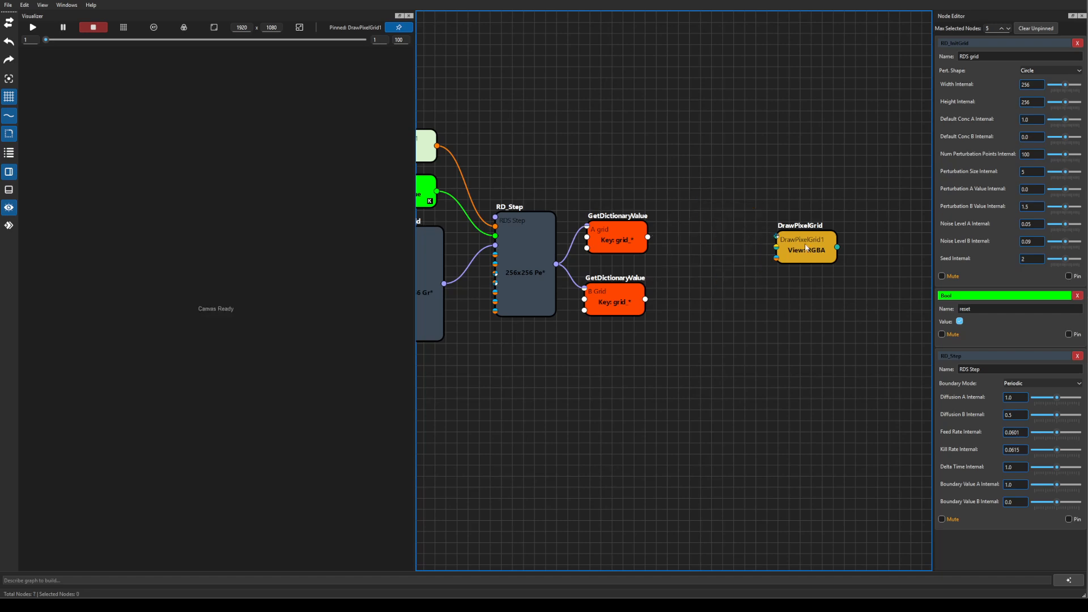
left_click_drag(805, 250, 832, 273)
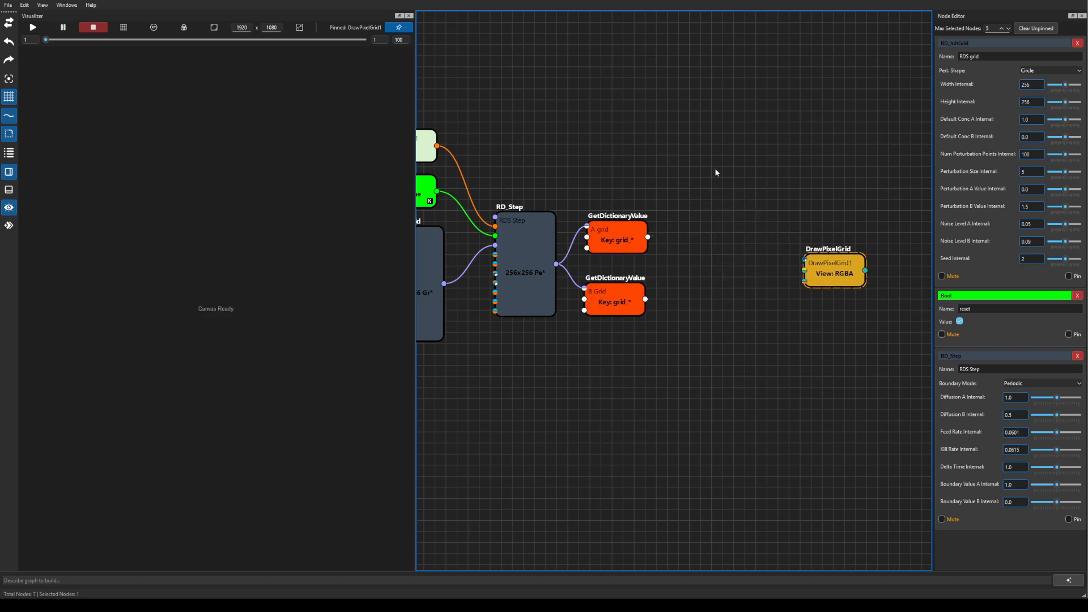
Add a MapGridToColorRamp node beside the A grid node and place a copy of it beside the B Grid node.
right_click(715, 169)
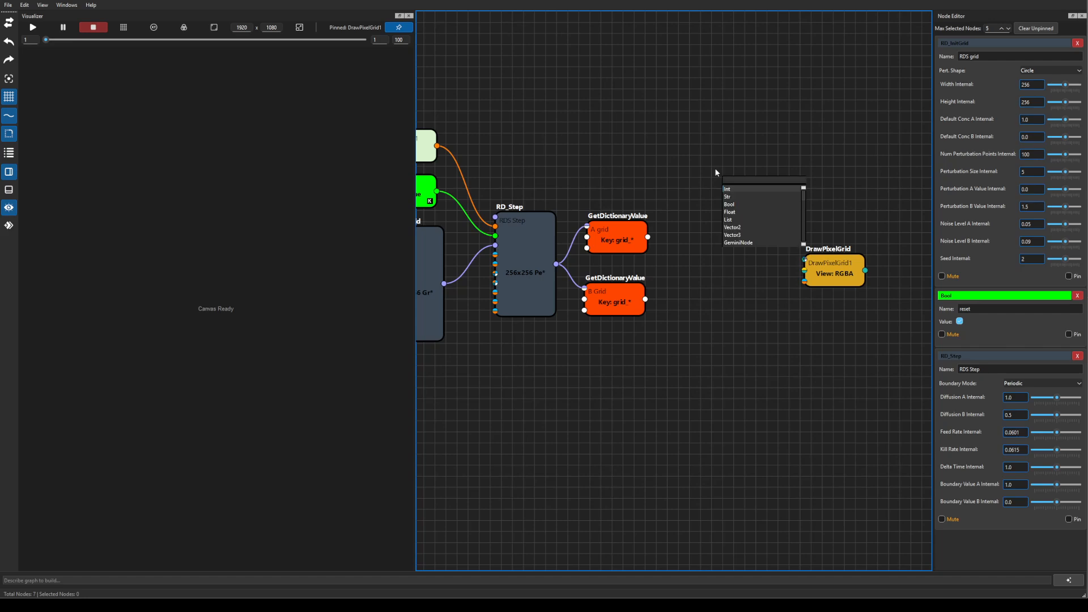
type("ma")
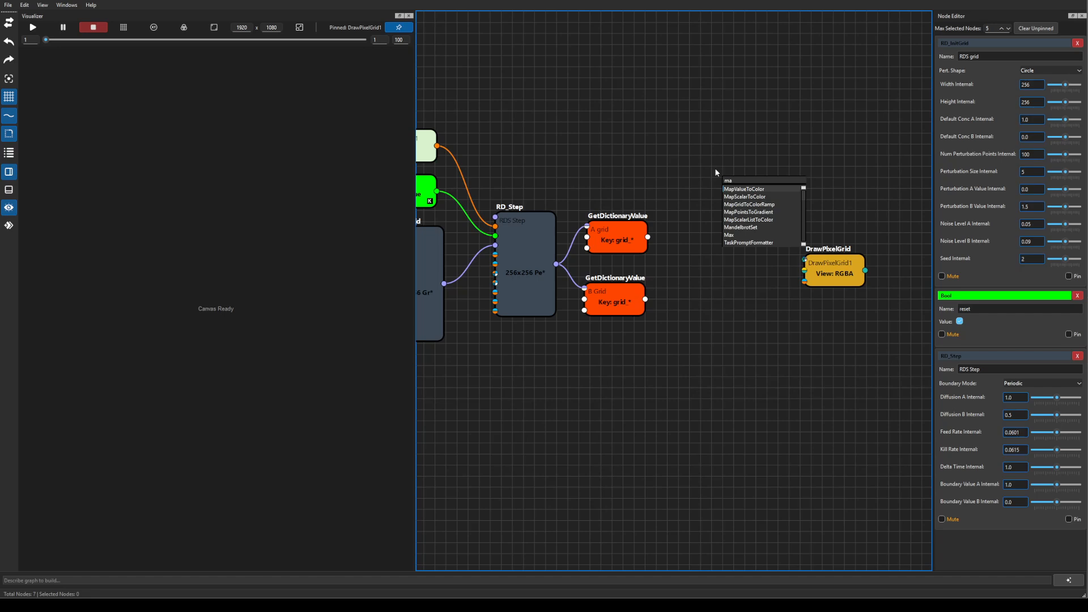
key("Down")
key("Down")
key("Return")
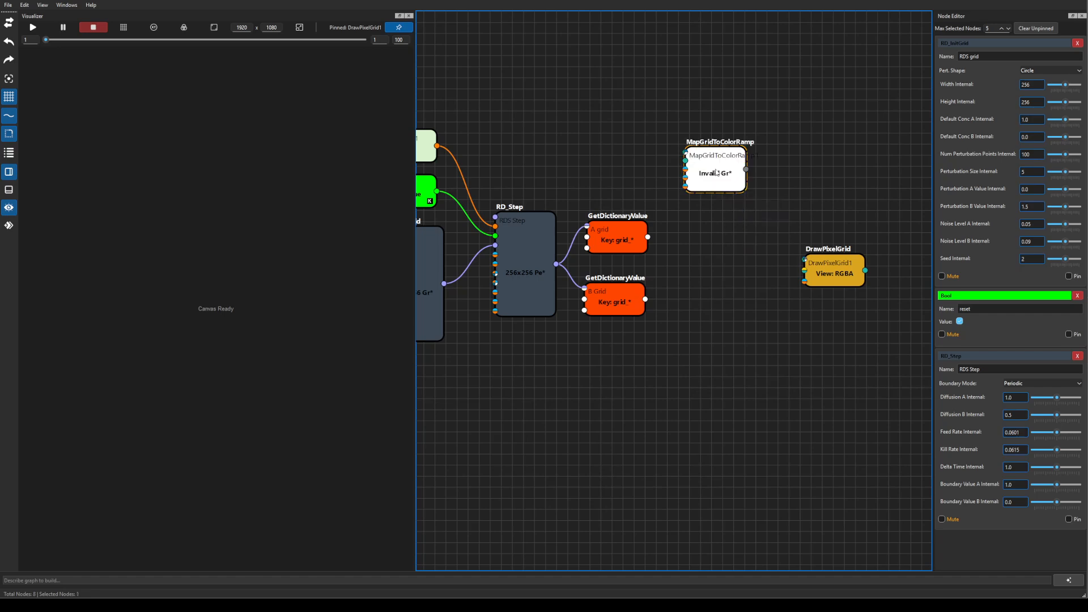
left_click_drag(717, 172, 725, 217)
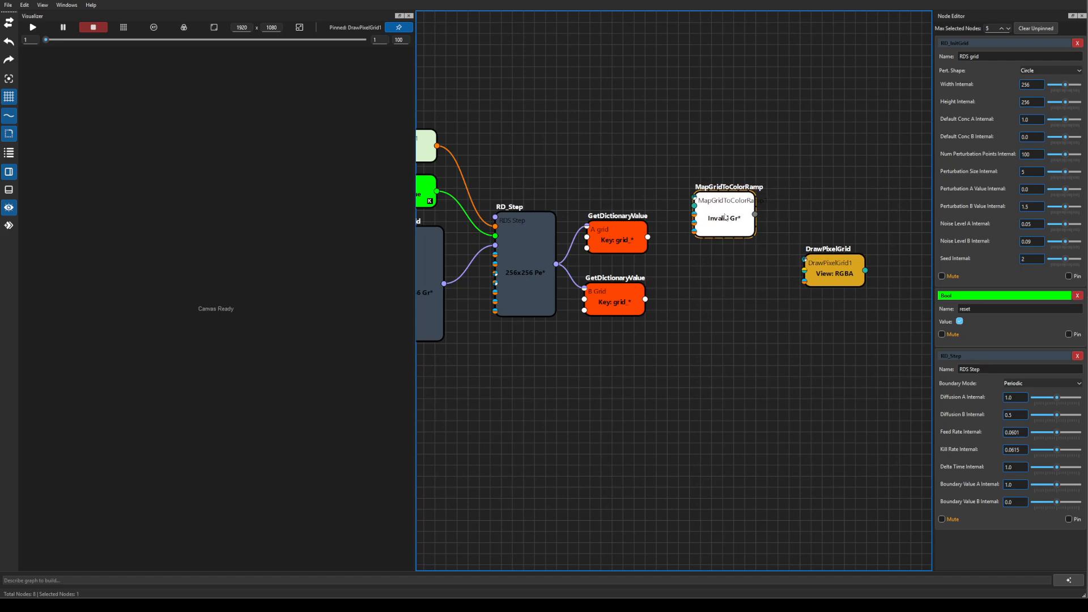
key("ctrl+c")
key("ctrl+v")
left_click_drag(763, 246, 728, 326)
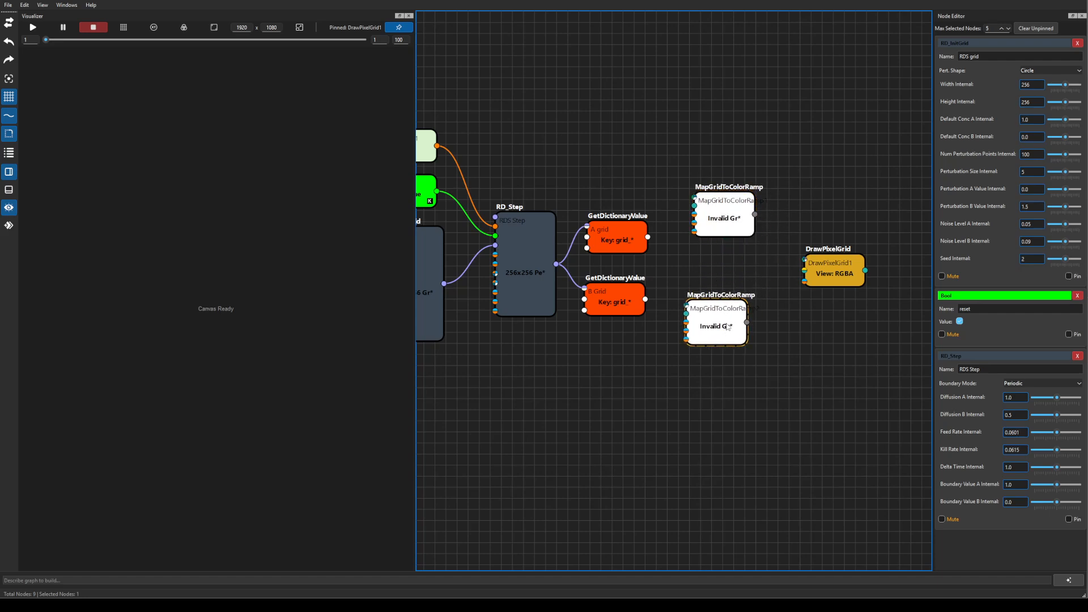
Rename the upper MapGridToColorRamp node as "A color ramp".
left_click(726, 208)
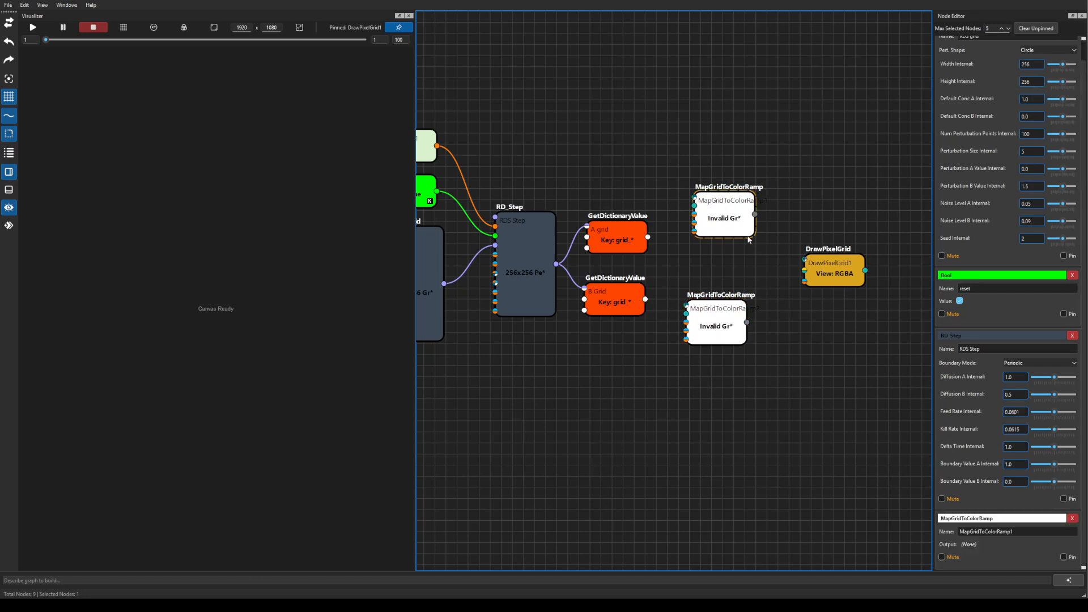
double_click(1025, 533)
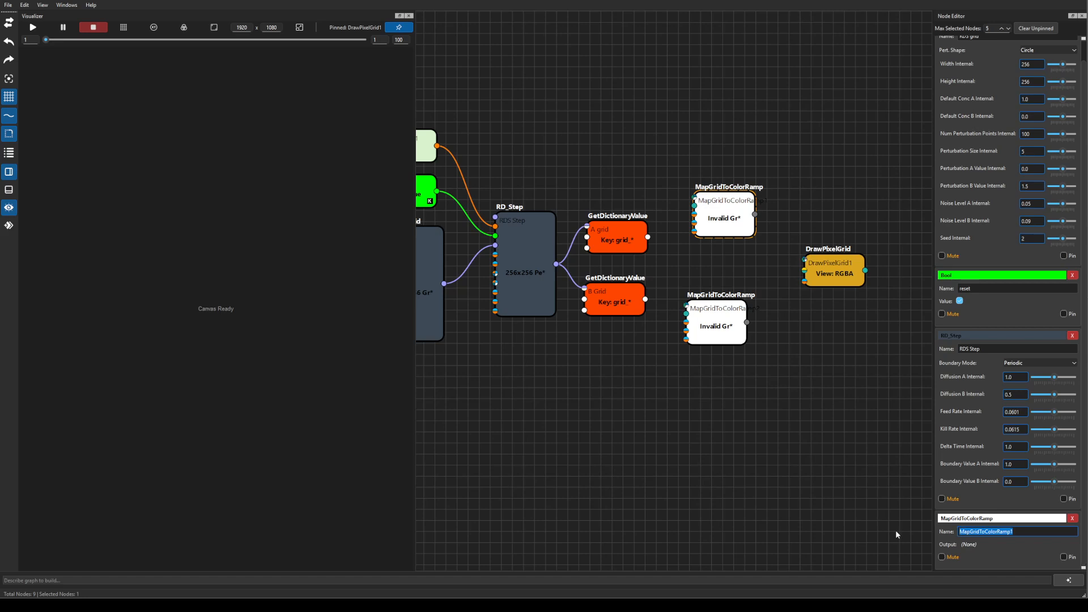
type("A ramp")
key("BackSpace")
key("BackSpace")
key("BackSpace")
key("BackSpace")
type("colorra")
key("BackSpace")
key("BackSpace")
type("ramp")
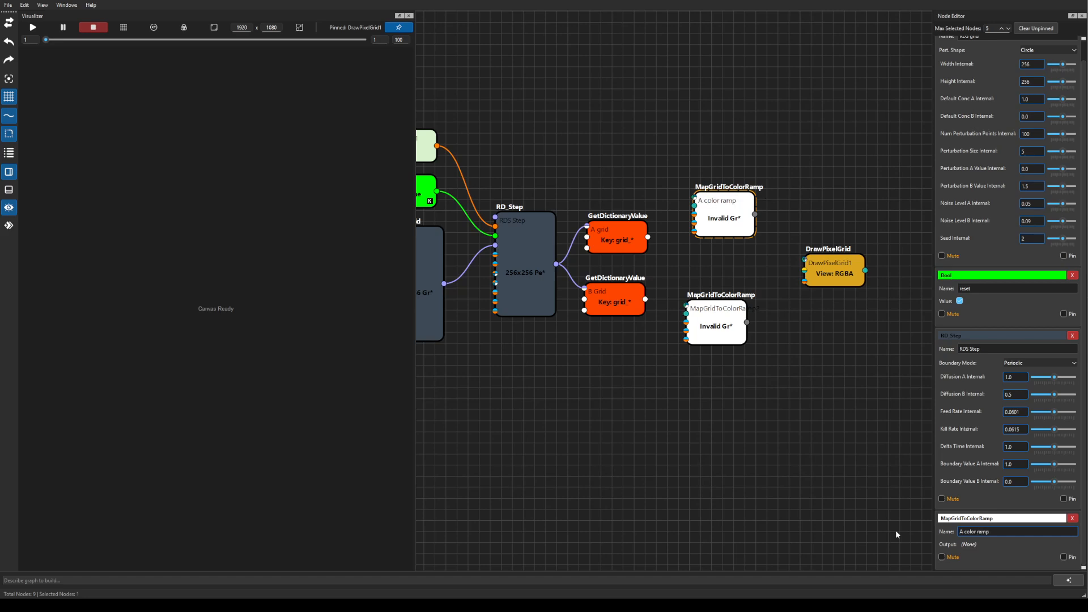
left_click(793, 396)
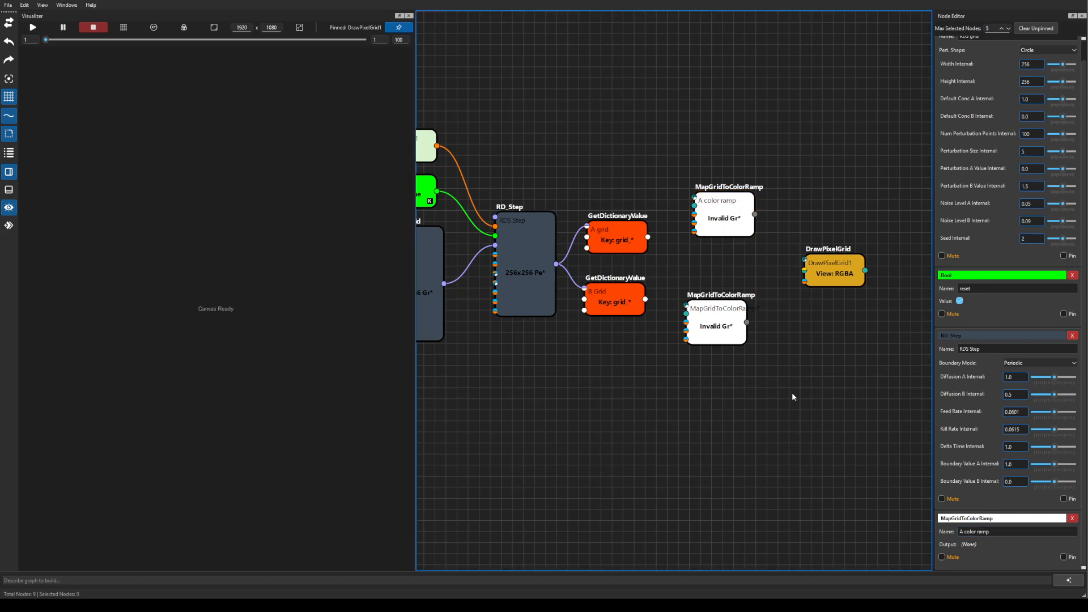
Rename the lower MapGridToColorRamp node as "B color ramp".
left_click(994, 530)
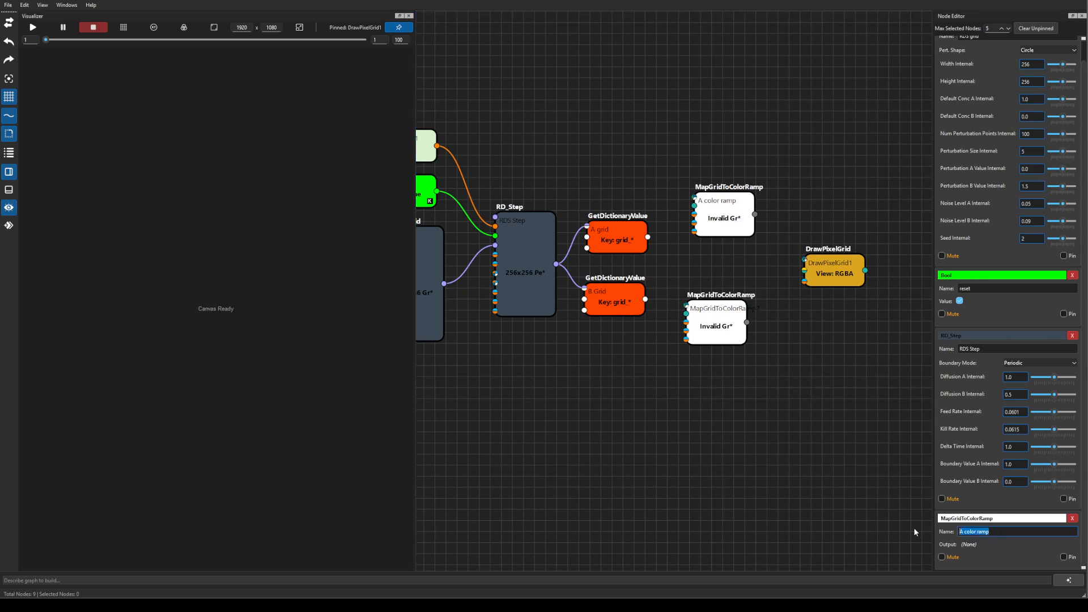
left_click(730, 340)
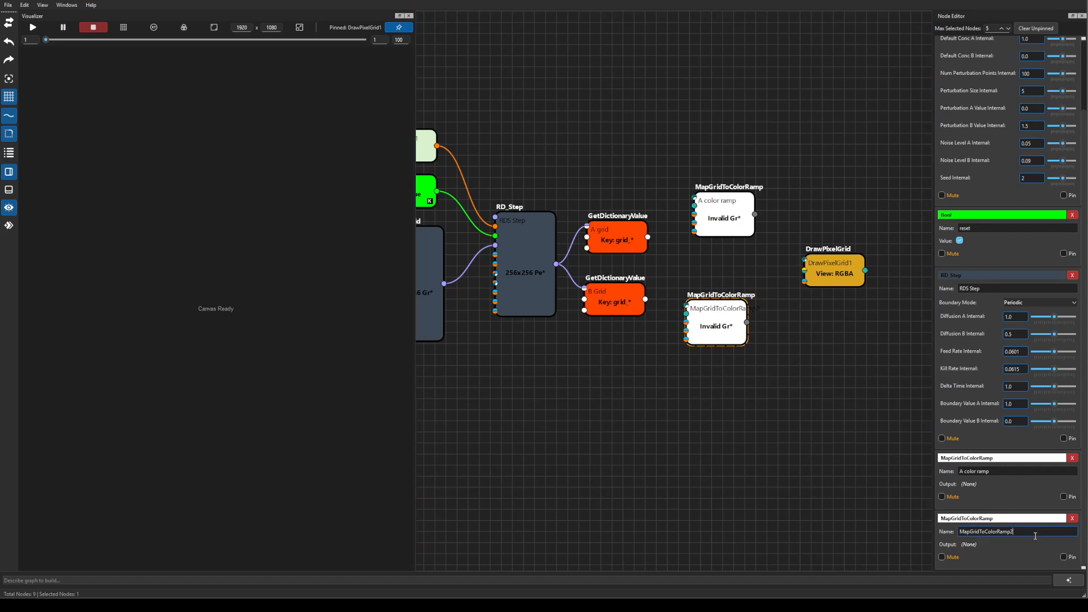
left_click(959, 532)
type("B color ramp")
Connect the A grid and B Grid outputs to the A and B color ramp nodes, and space the nodes apart.
left_click_drag(633, 225, 637, 184)
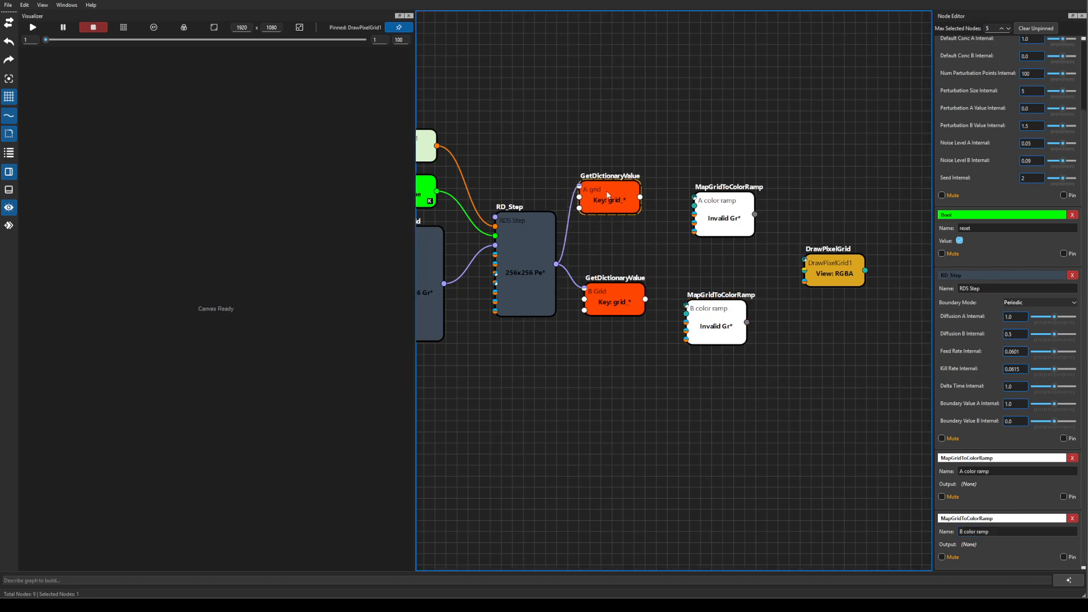
left_click_drag(623, 300, 623, 321)
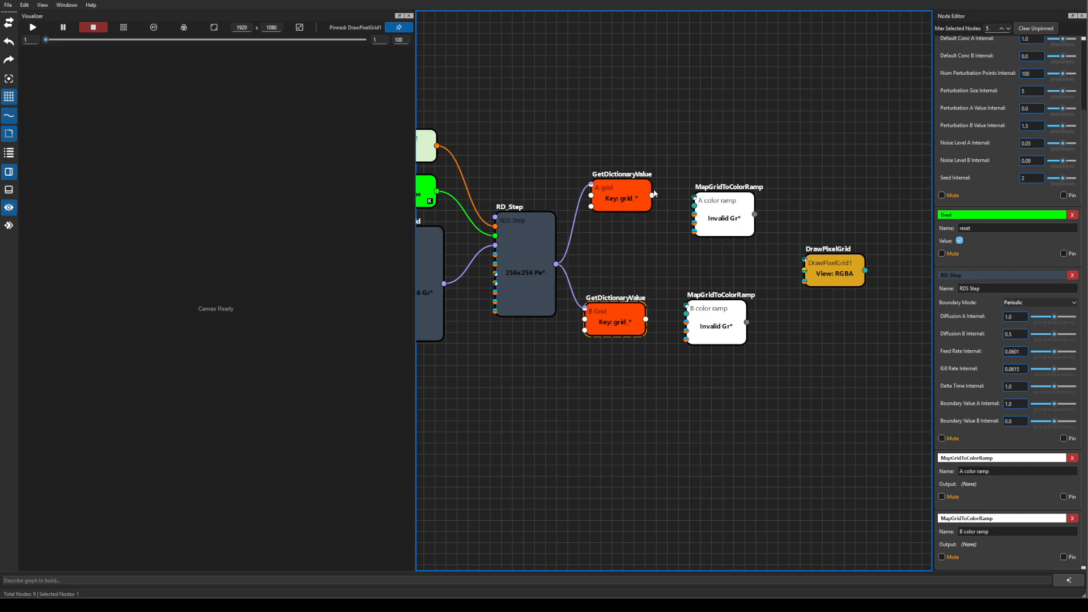
left_click_drag(698, 201, 695, 200)
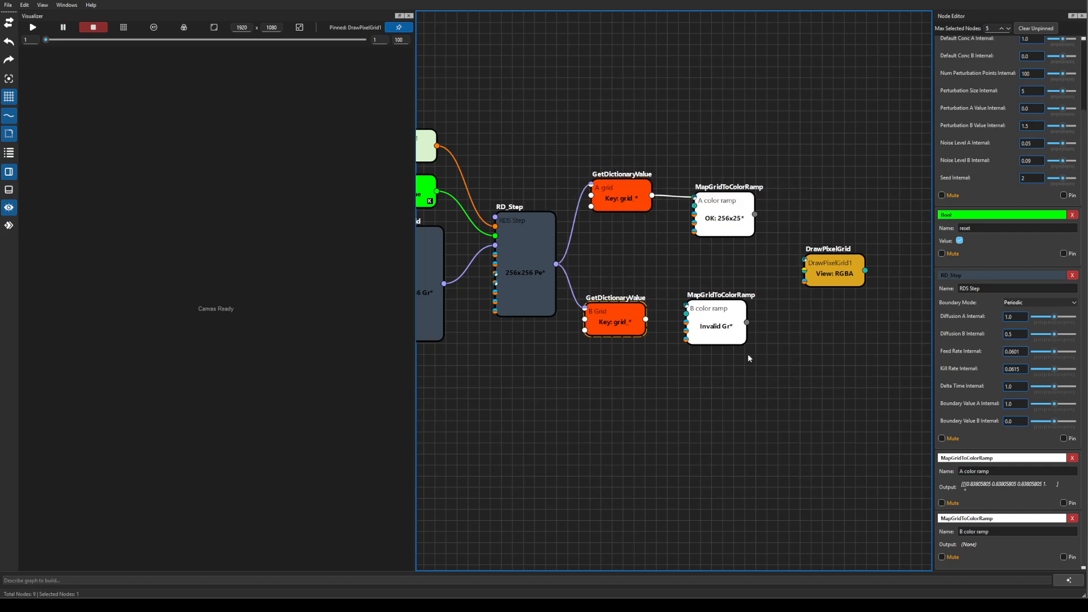
left_click_drag(646, 319, 734, 315)
left_click_drag(735, 218, 734, 197)
left_click_drag(617, 273, 600, 280)
left_click_drag(823, 269, 844, 245)
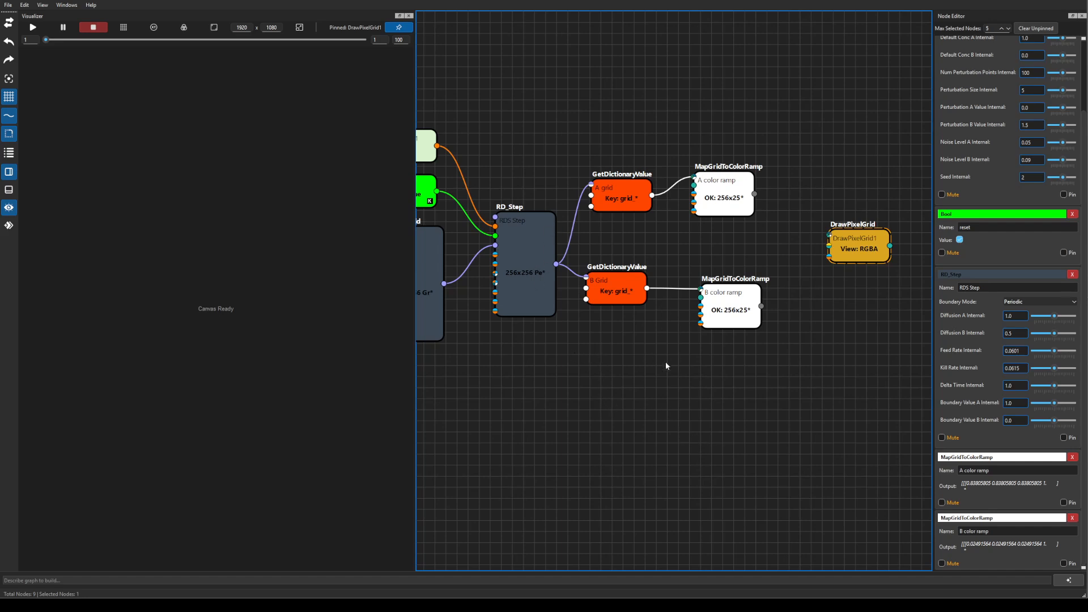
Add a ColorRamp node below the B Grid node and duplicate it.
double_click(578, 365)
type("ra")
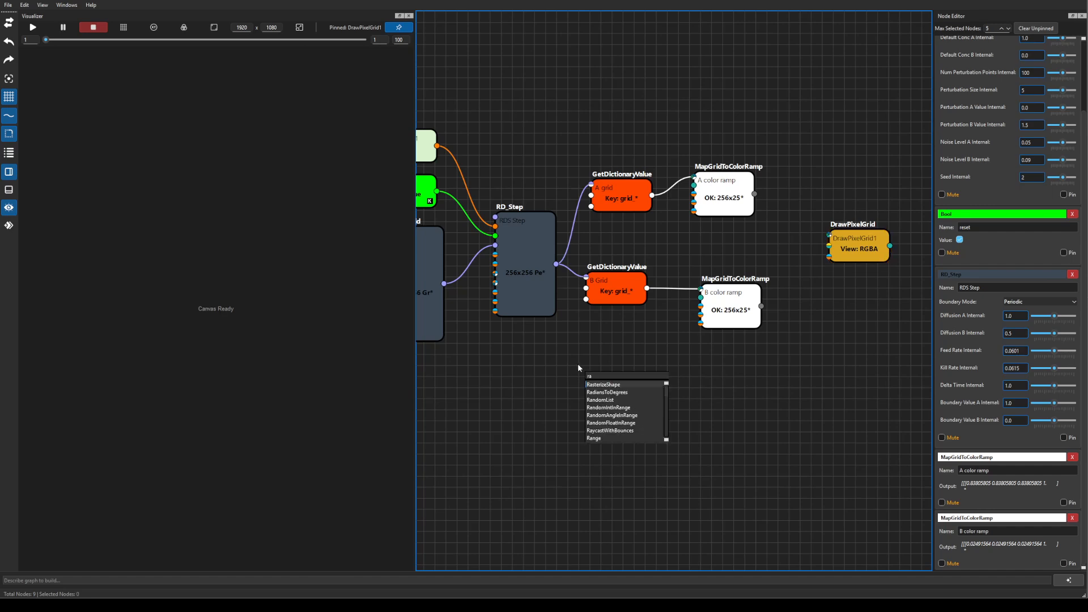
type("mp")
key("Return")
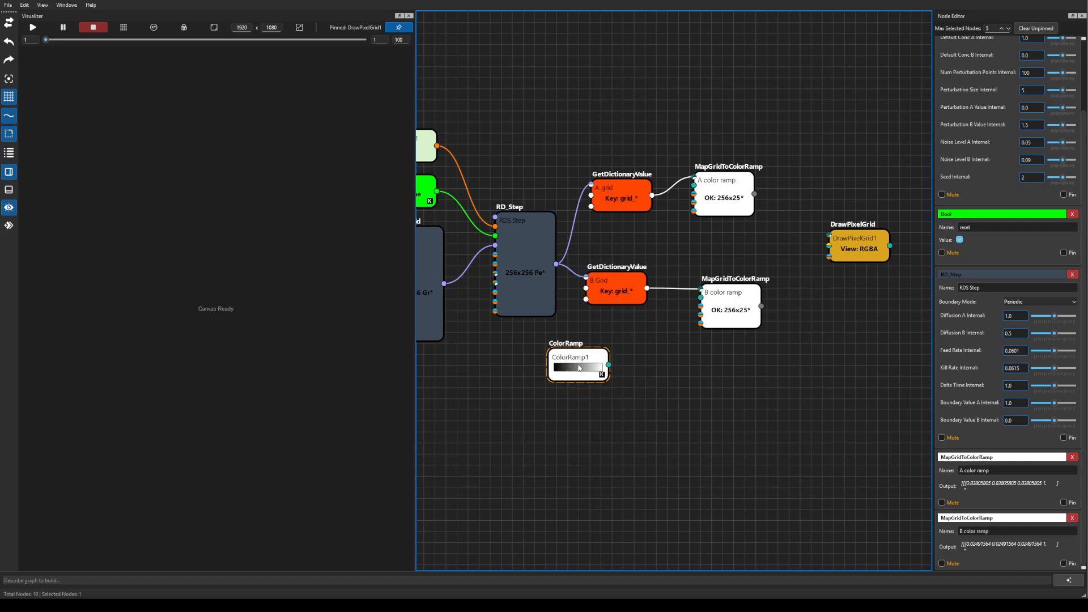
key("ctrl+d")
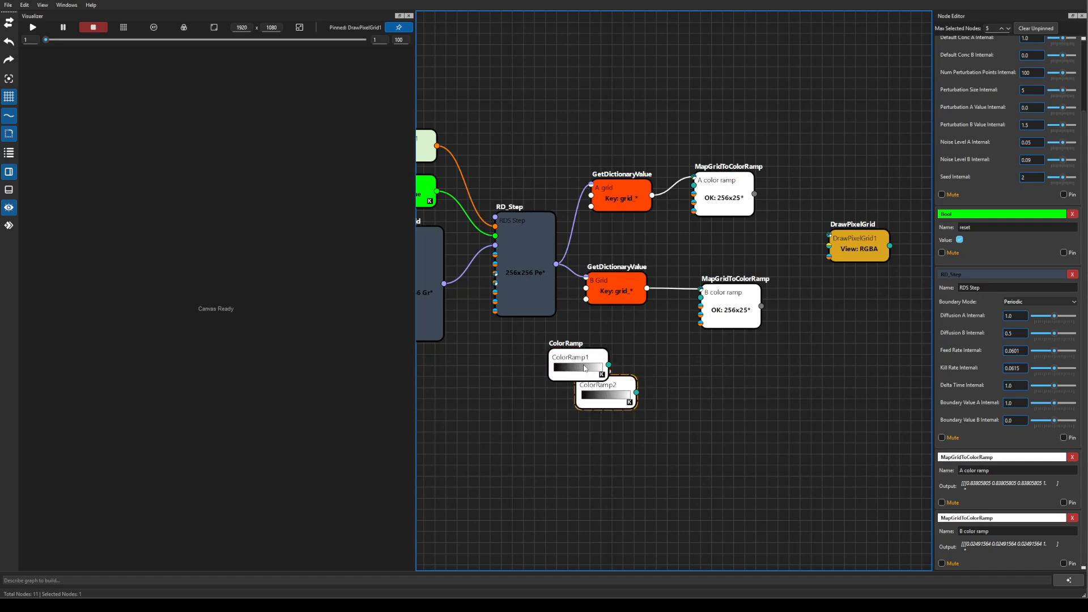
Place one ColorRamp node under each GetDictionaryValue node and connect each to the Color Ramp input of its neighbouring MapGridToColorRamp node.
left_click_drag(579, 367, 616, 129)
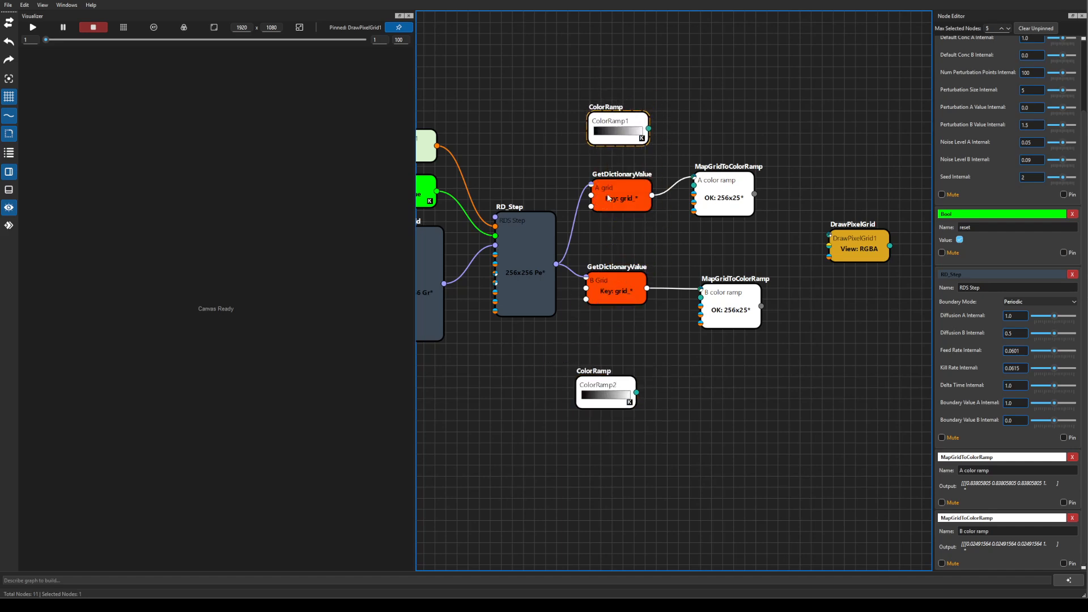
left_click_drag(607, 192, 607, 171)
left_click_drag(606, 123, 692, 187)
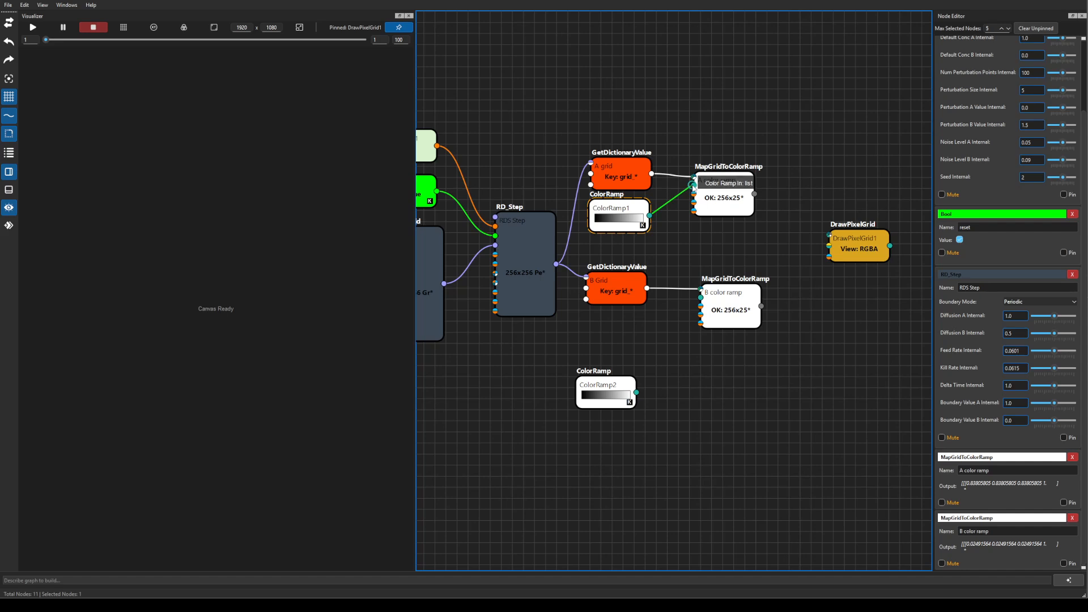
left_click_drag(613, 384, 700, 296)
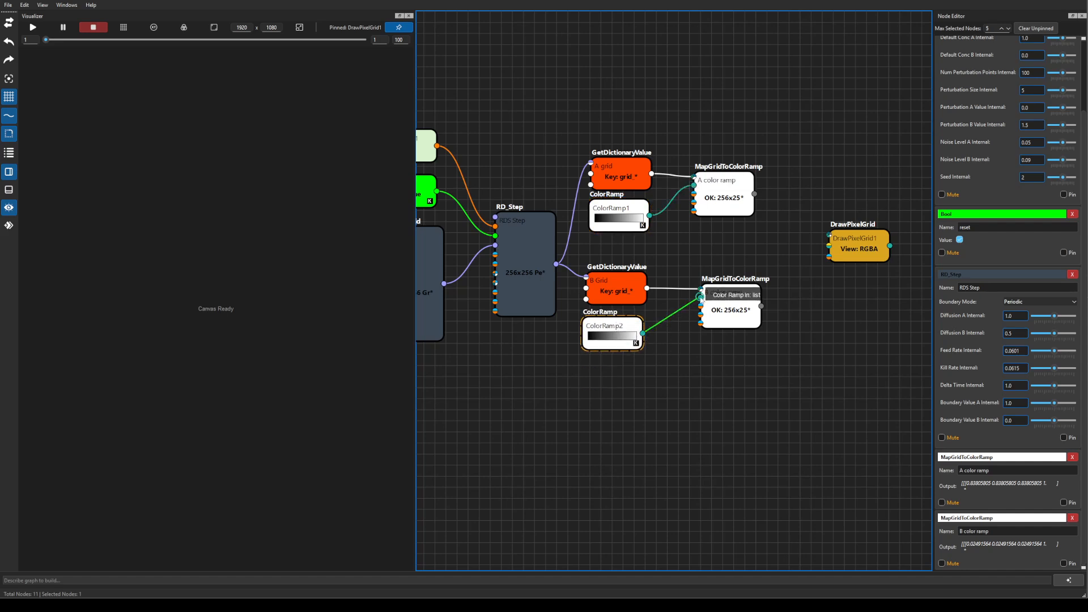
left_click_drag(611, 280, 610, 266)
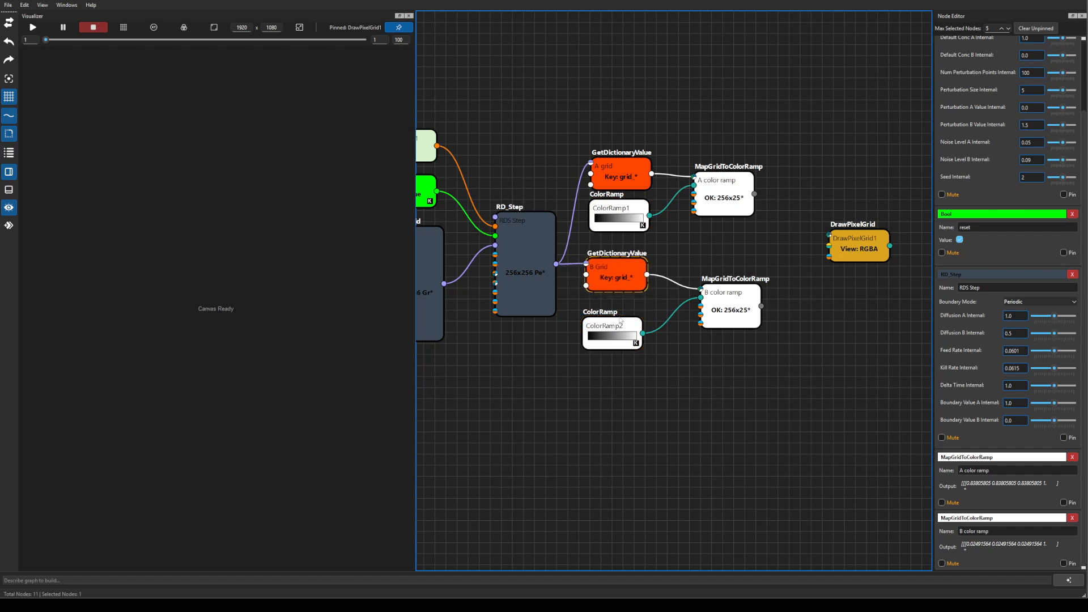
left_click_drag(613, 325, 622, 316)
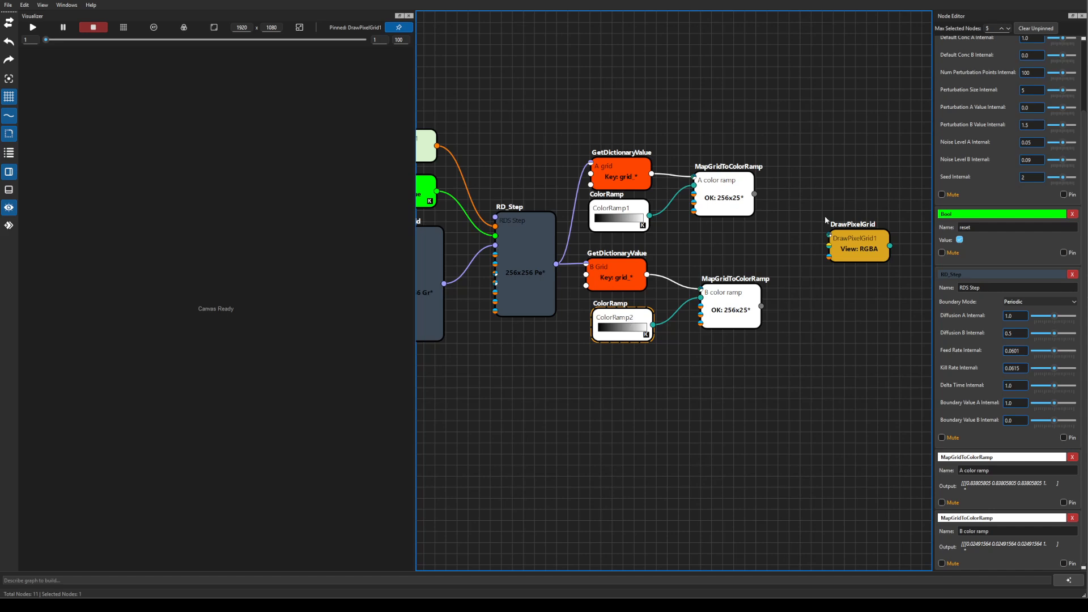
Change the white end stop of ColorRamp1 under the A grid node to bright blue.
left_click(619, 213)
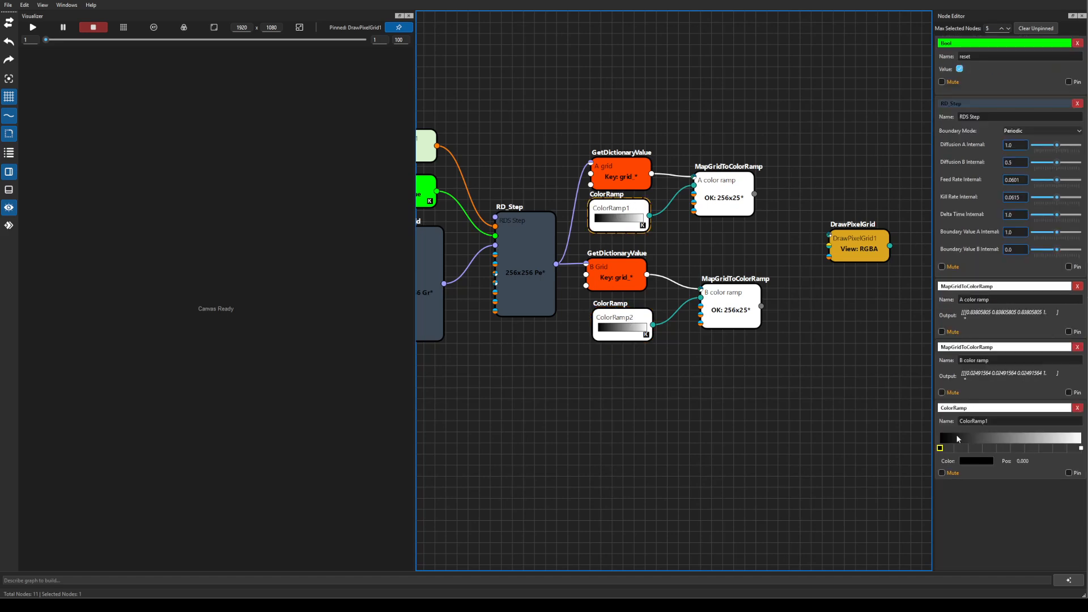
left_click(1080, 448)
left_click(983, 461)
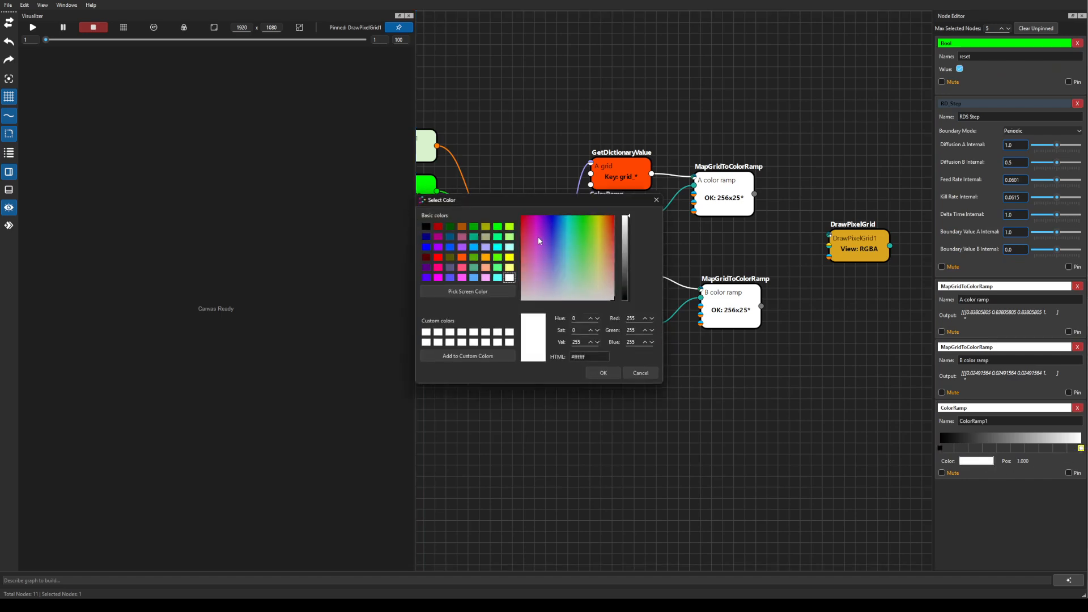
left_click_drag(575, 239, 553, 216)
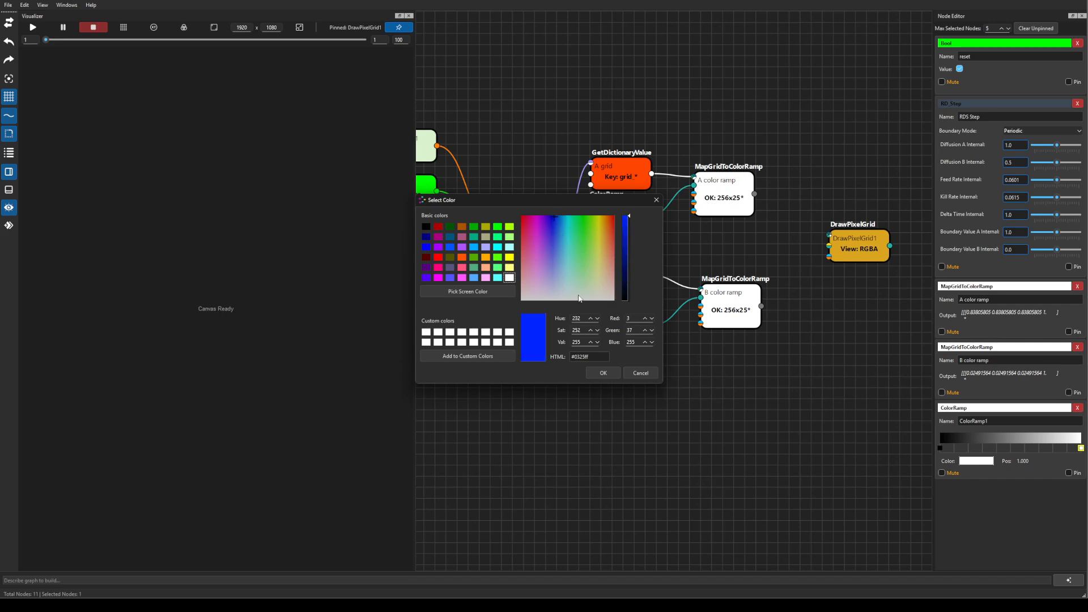
left_click(603, 373)
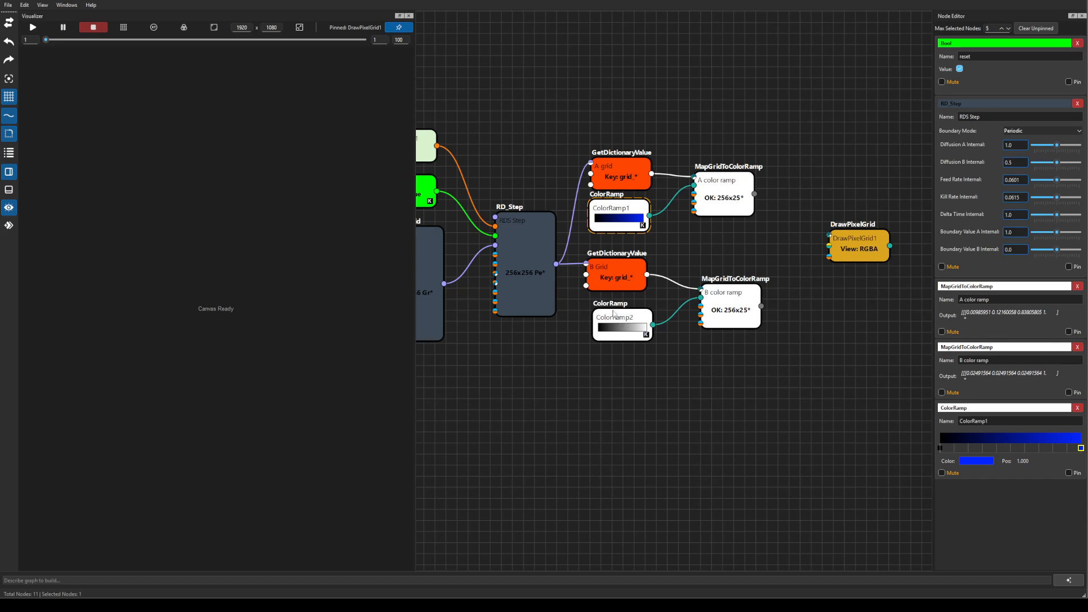
Add a stop at position 0.295 to ColorRamp2 under the B Grid node and color it green.
left_click(613, 313)
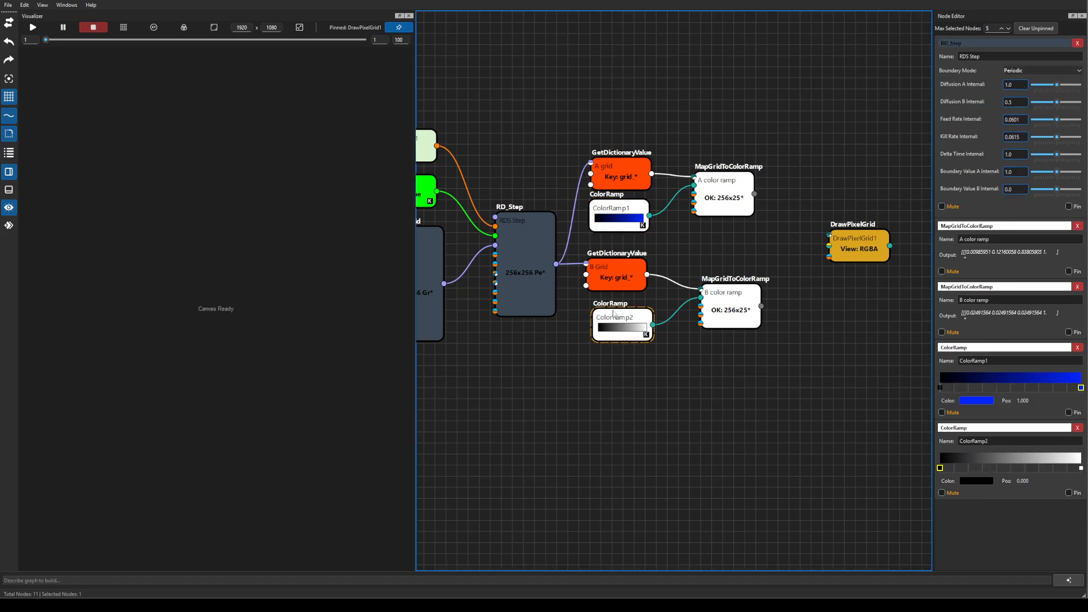
left_click(980, 468)
left_click(974, 481)
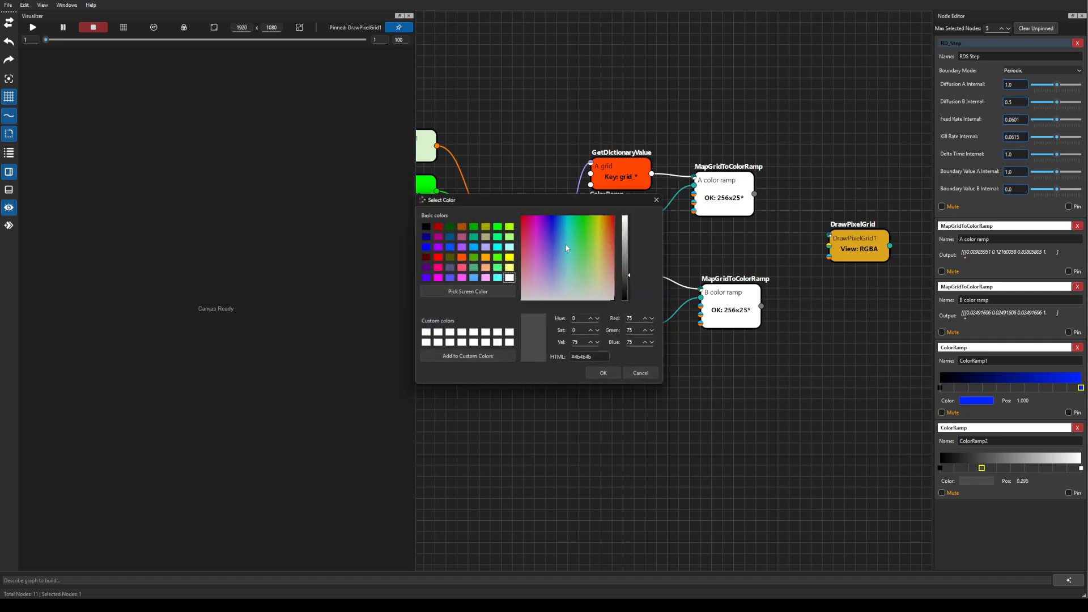
left_click_drag(580, 233, 624, 233)
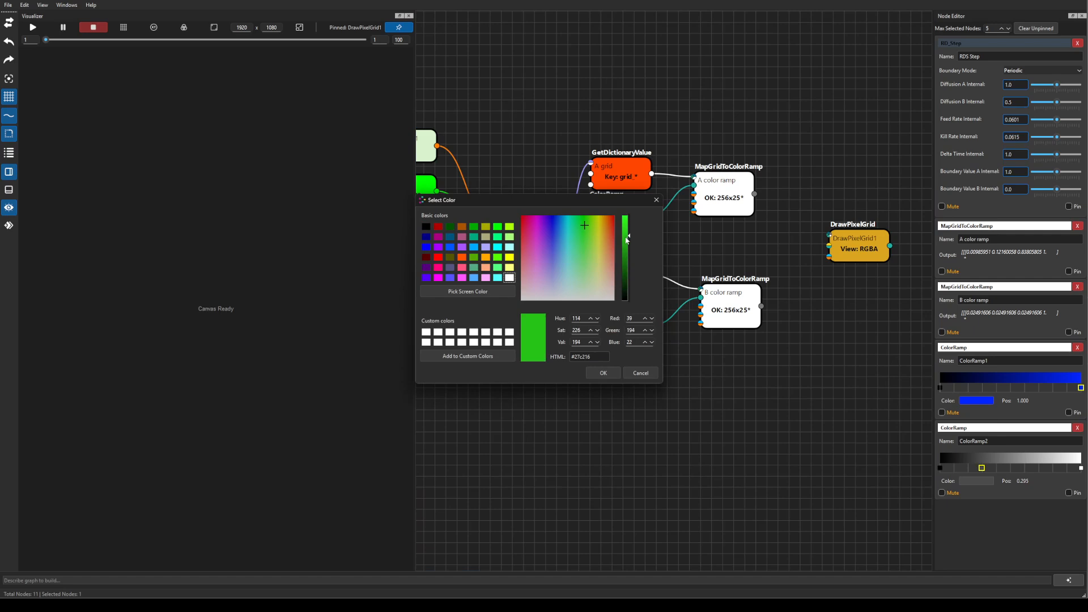
left_click(603, 373)
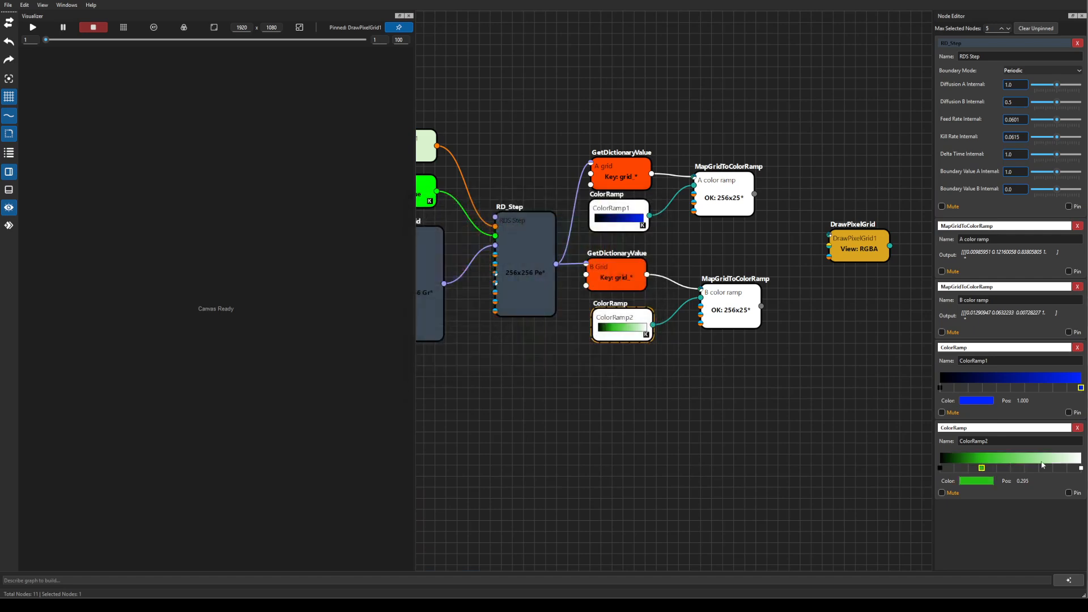
Change the white end stop of ColorRamp2 to a slightly darkened orange-red.
left_click(1080, 468)
left_click(967, 482)
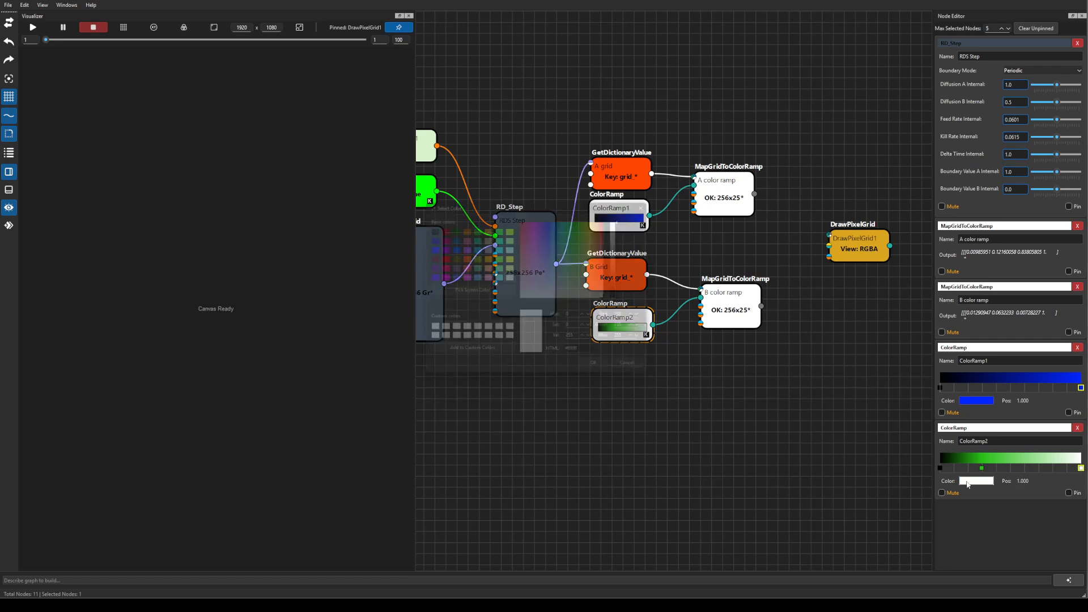
left_click_drag(599, 230, 612, 224)
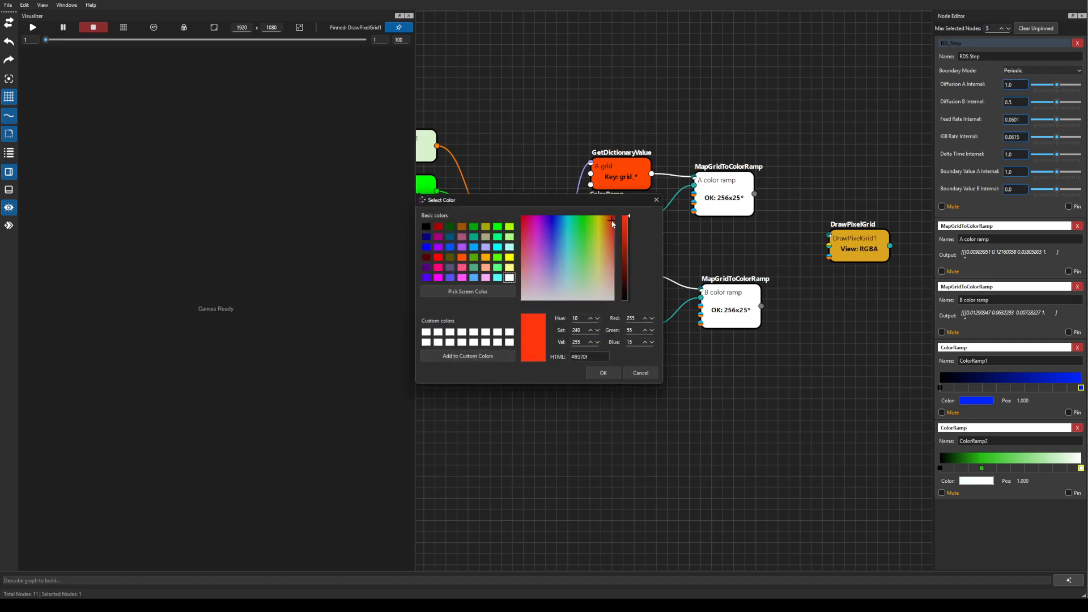
left_click(627, 234)
left_click(603, 373)
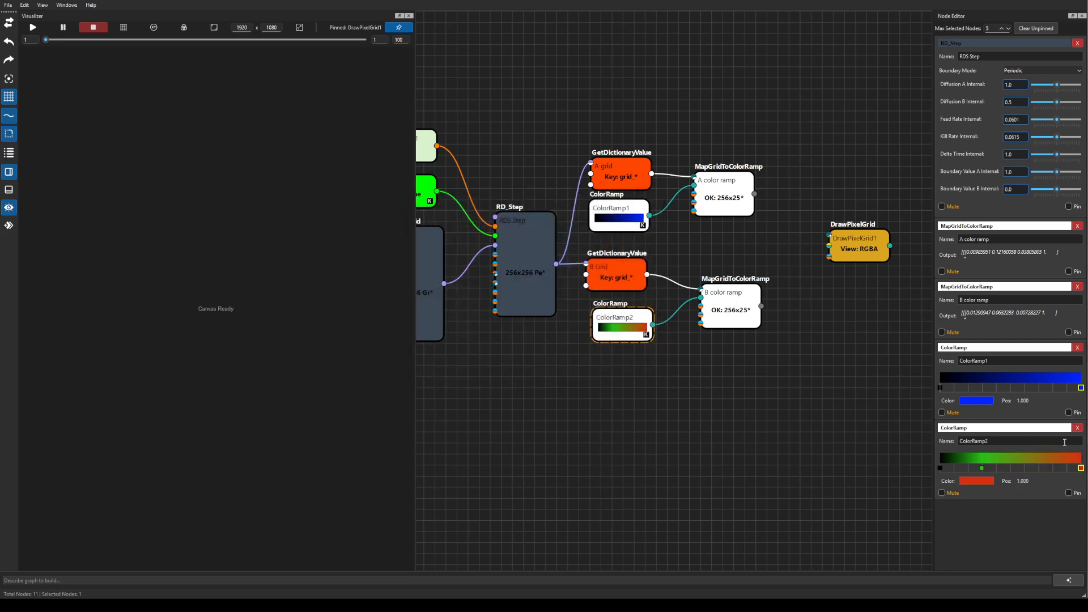
Add a stop at position 0.611 to ColorRamp2 and color it bright yellow.
left_click(1027, 468)
left_click(970, 482)
left_click(628, 235)
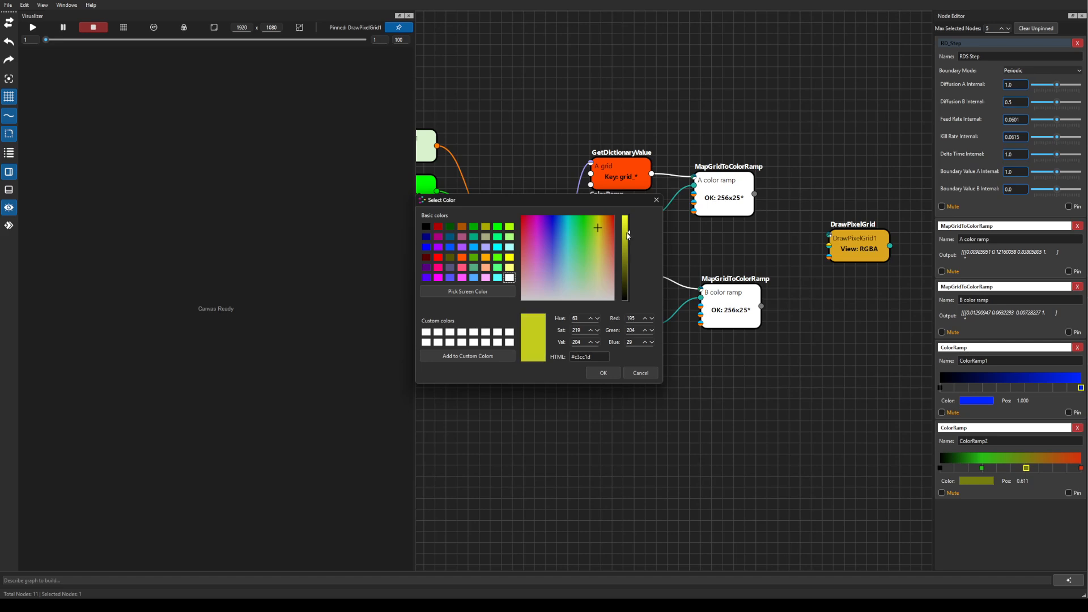
left_click(627, 221)
left_click(602, 373)
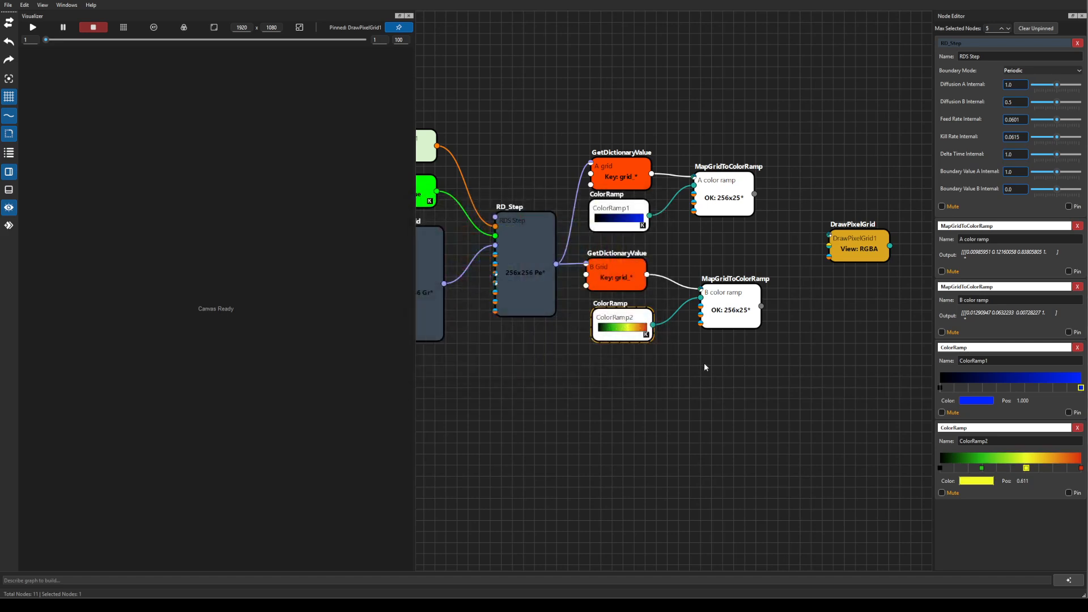
Rename ColorRamp1, the blue ramp under the A grid node, as "A RAMP".
left_click(627, 209)
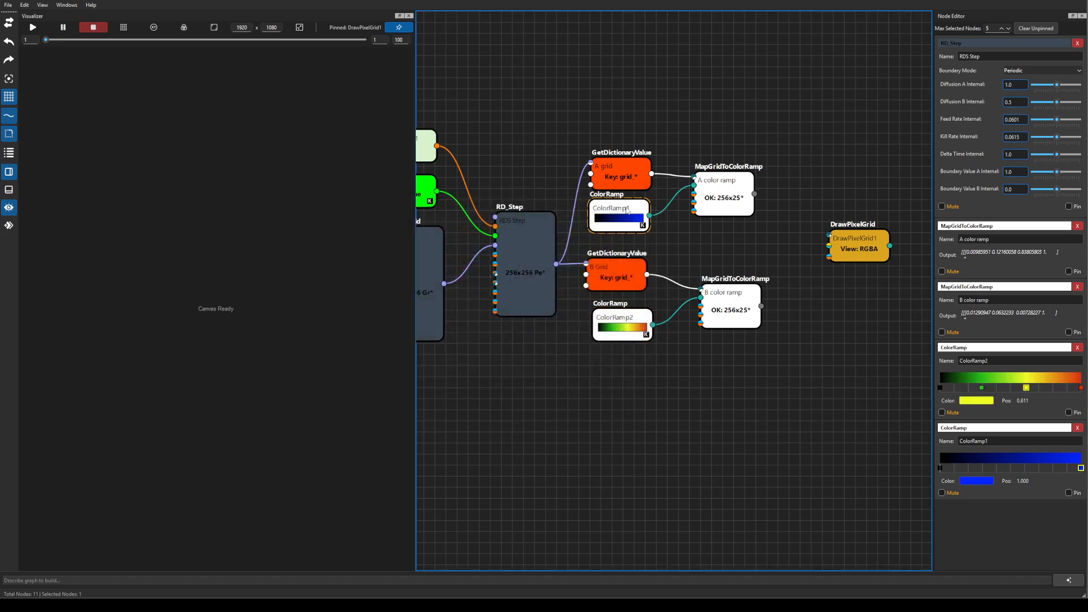
left_click(1015, 441)
key("ctrl+a")
type("A")
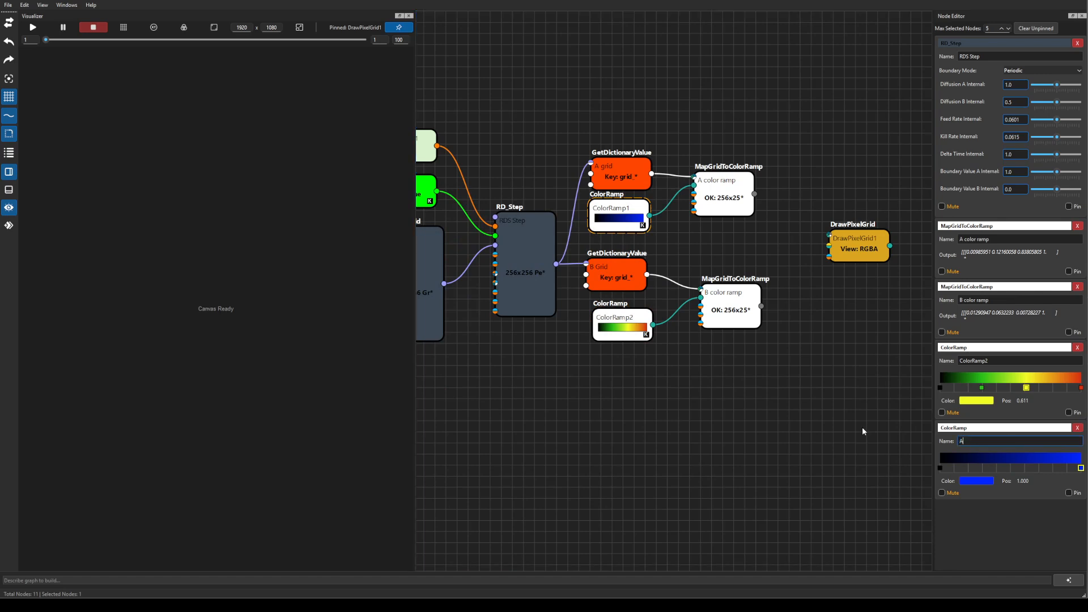
type(" RAMO")
key("BackSpace")
key("BackSpace")
key("BackSpace")
key("BackSpace")
key("BackSpace")
key("Return")
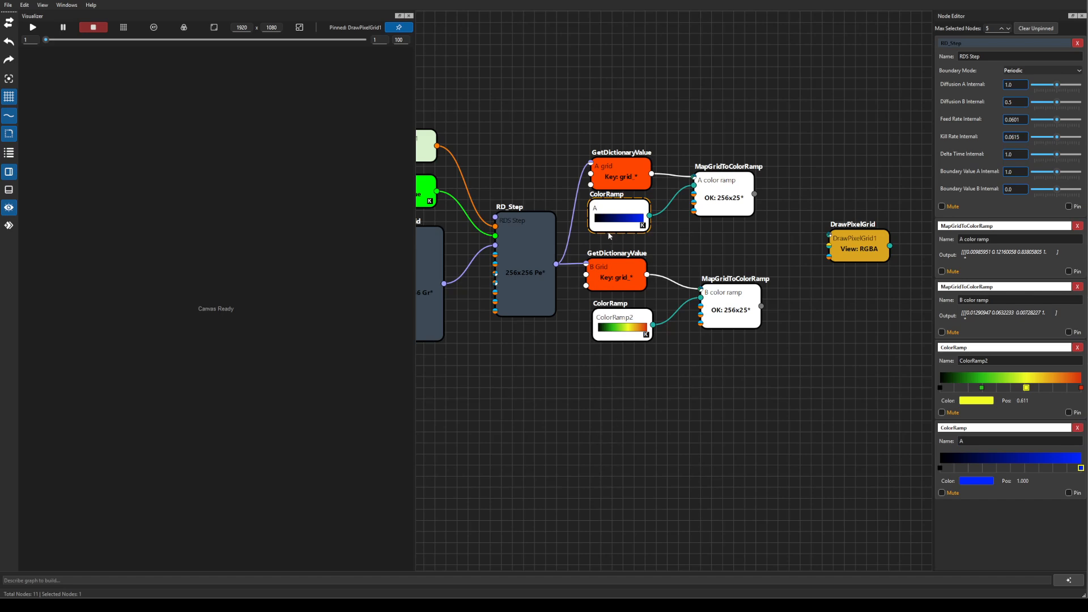
left_click(984, 441)
type("RAMP")
Rename ColorRamp2, the multicolored ramp under the B Grid node, as "B ramp".
left_click(627, 319)
double_click(1001, 441)
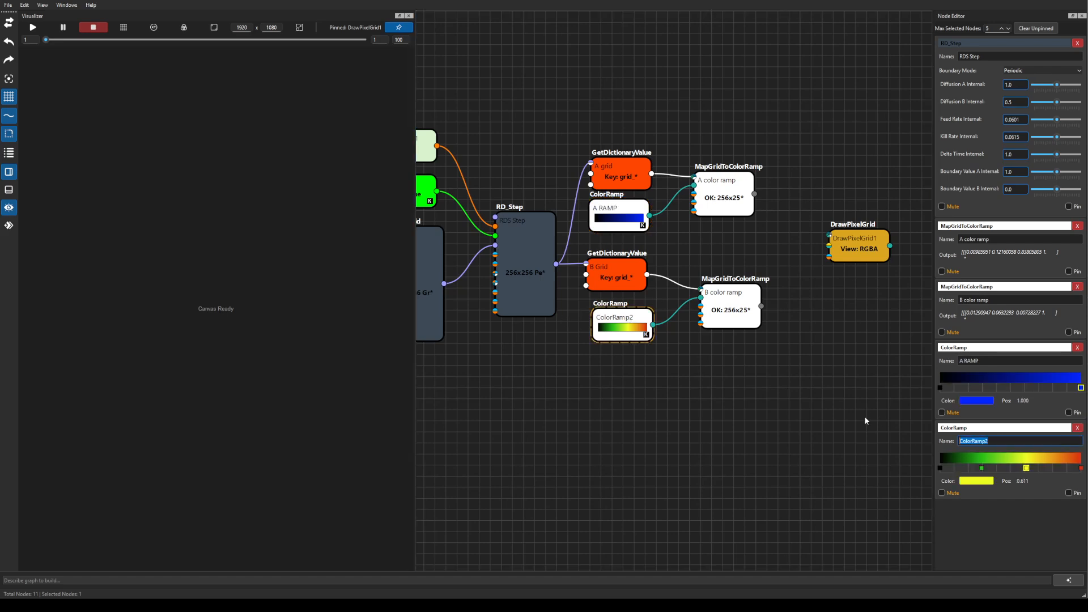
type("B ramp")
Make room before the DrawPixelGrid node, add a Merge node and set its operation to add.
left_click_drag(846, 242, 874, 250)
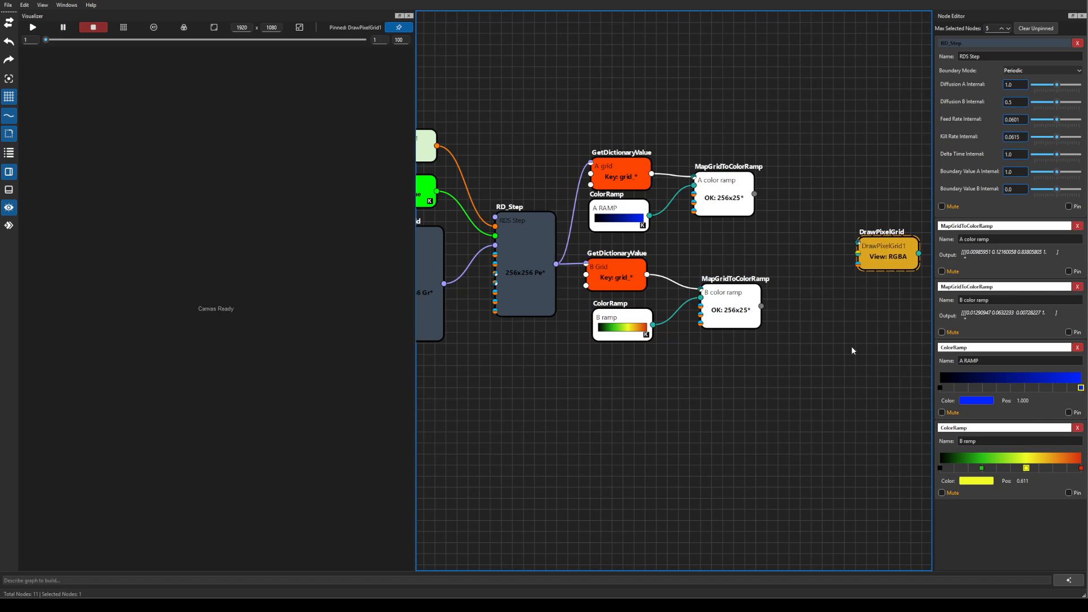
left_click_drag(786, 321, 645, 326)
right_click(712, 356)
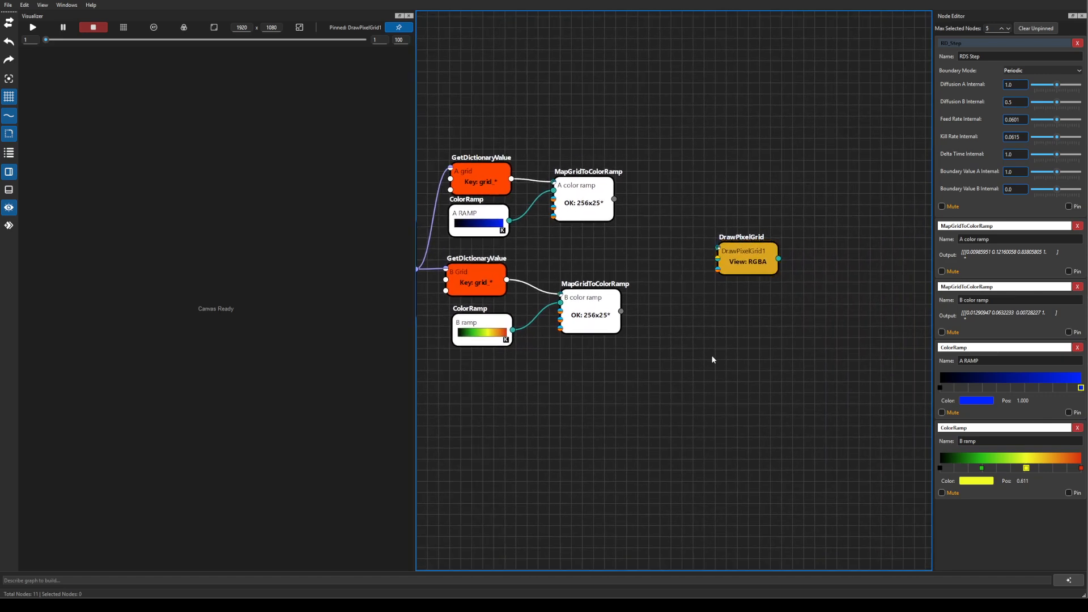
type("me")
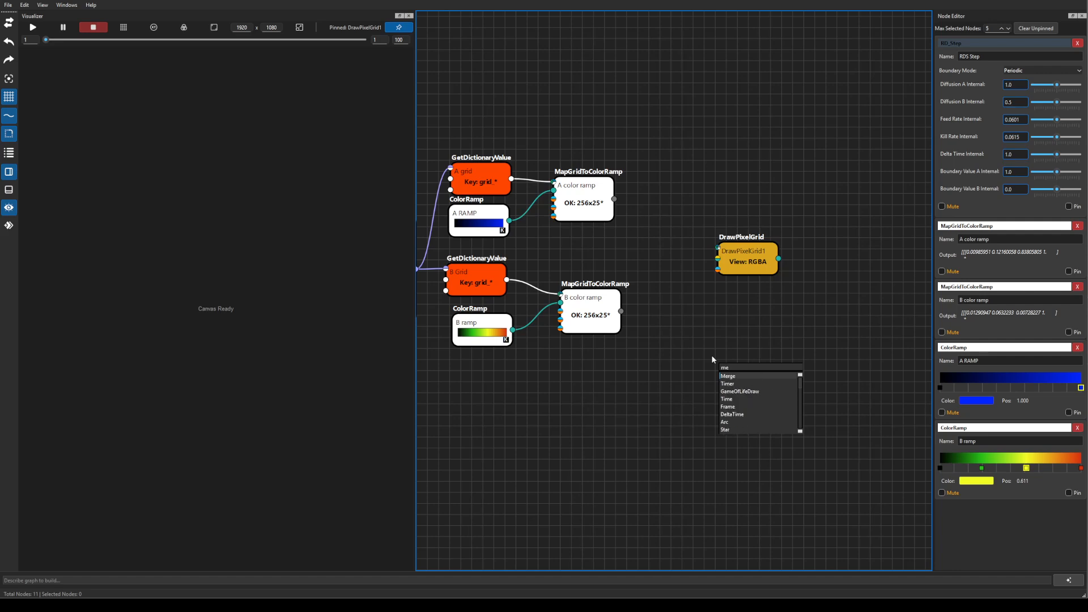
type("rg")
key("Return")
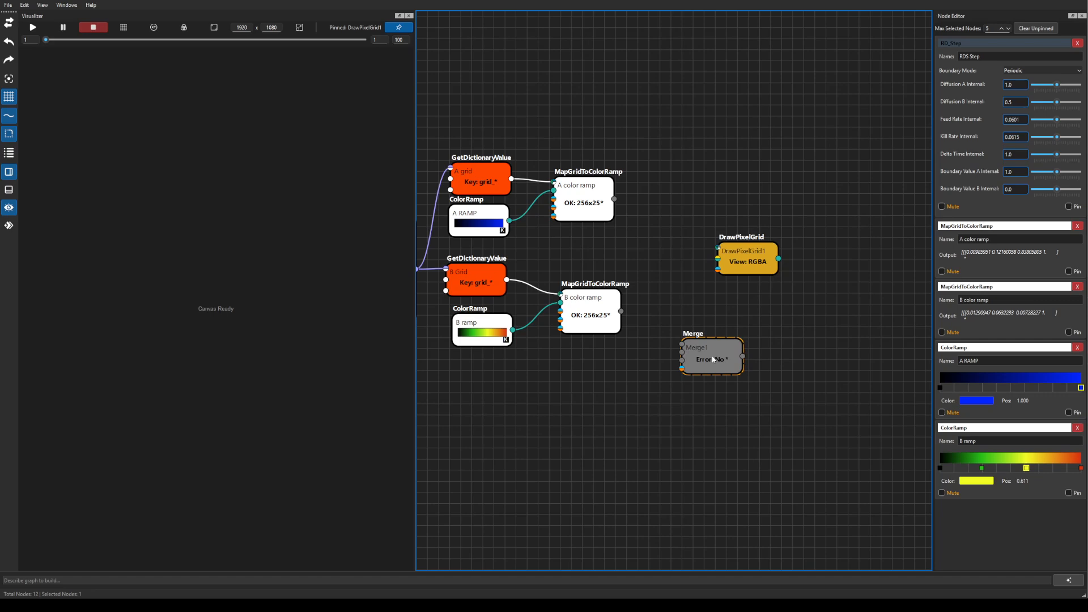
left_click(1013, 352)
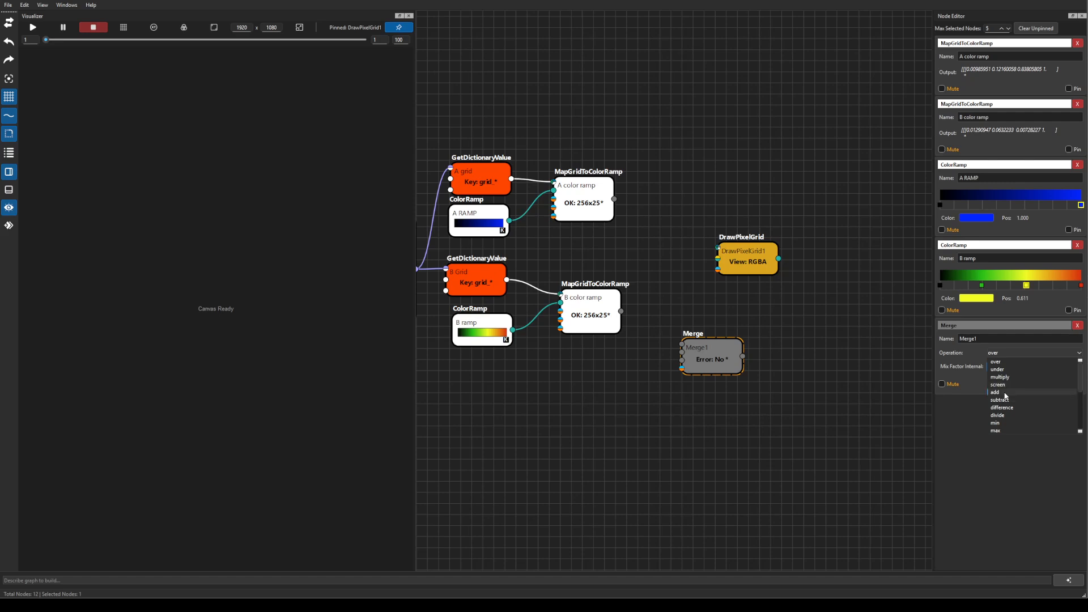
left_click(1005, 393)
Connect both MapGridToColorRamp outputs to the Merge node's image inputs and the Merge output to DrawPixelGrid, arranging the nodes in line.
left_click_drag(710, 350, 670, 231)
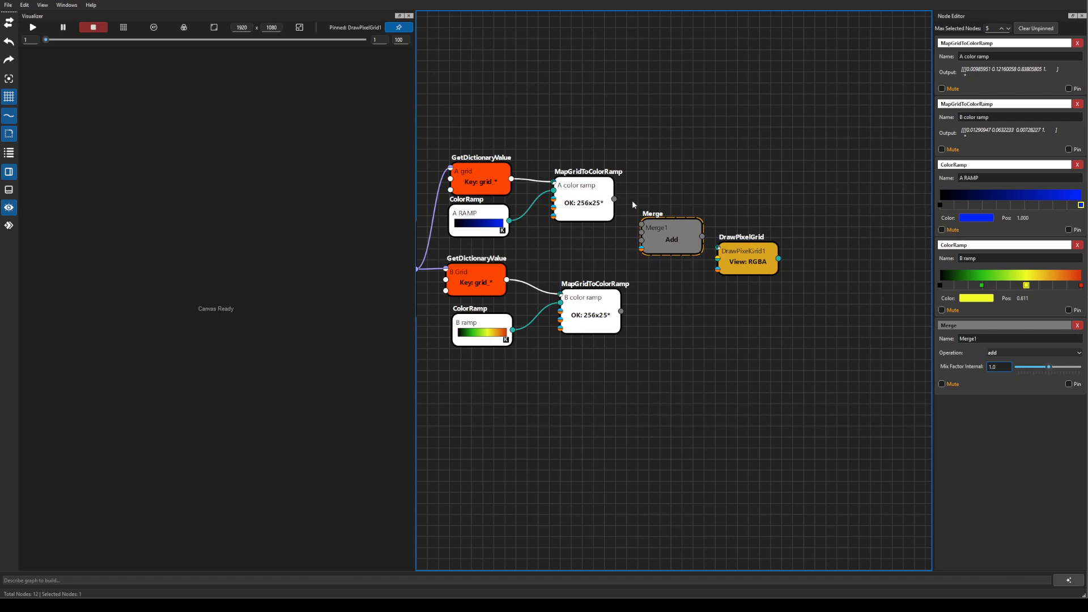
left_click_drag(614, 199, 641, 224)
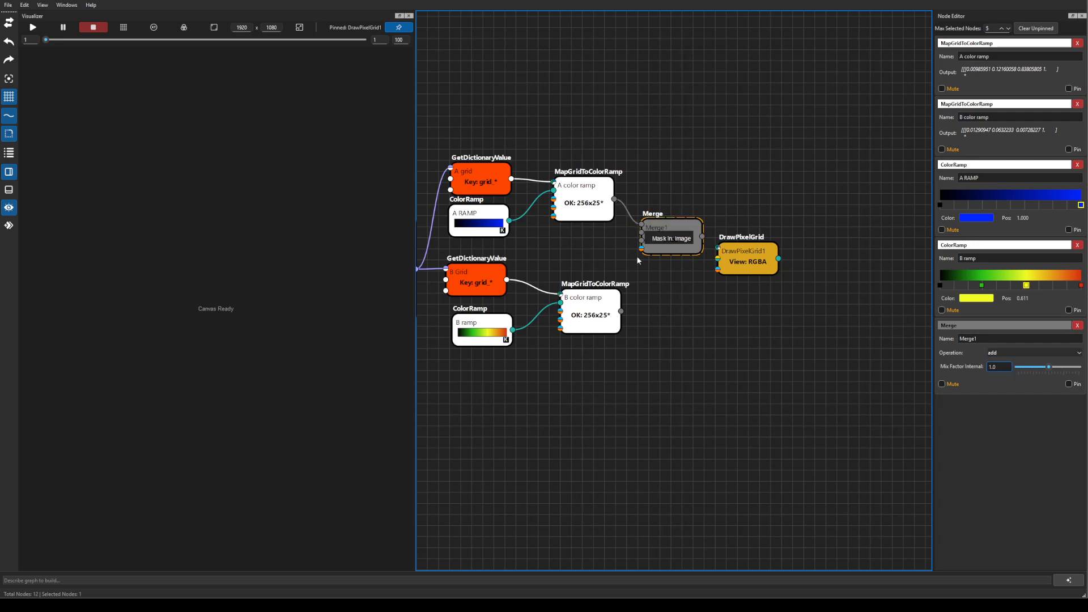
left_click_drag(621, 311, 674, 266)
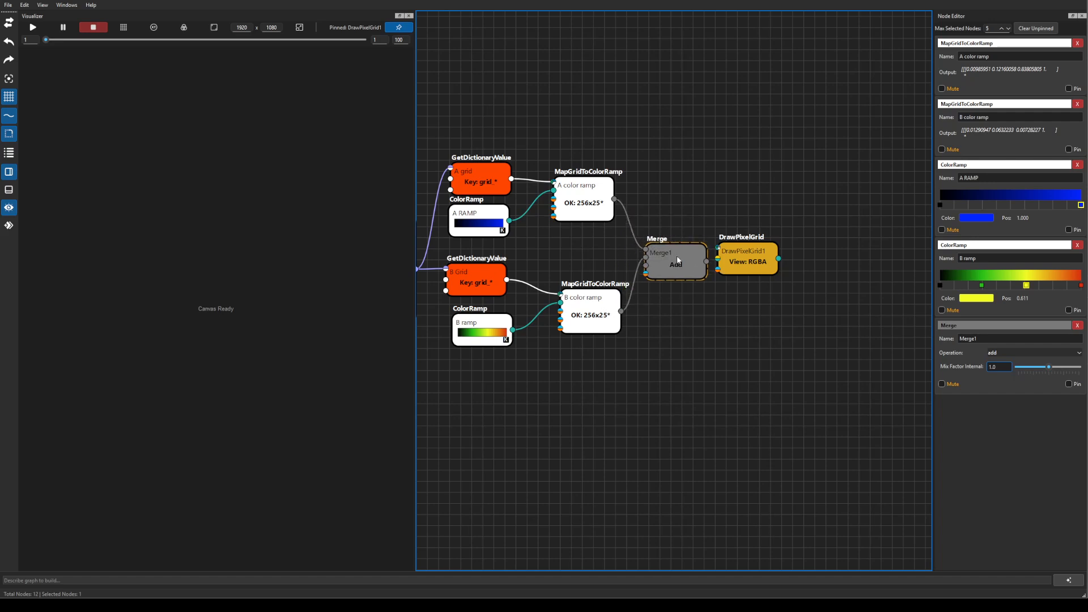
mouse_move(746, 262)
left_mouse_down()
mouse_move(764, 273)
mouse_move(735, 262)
left_mouse_up()
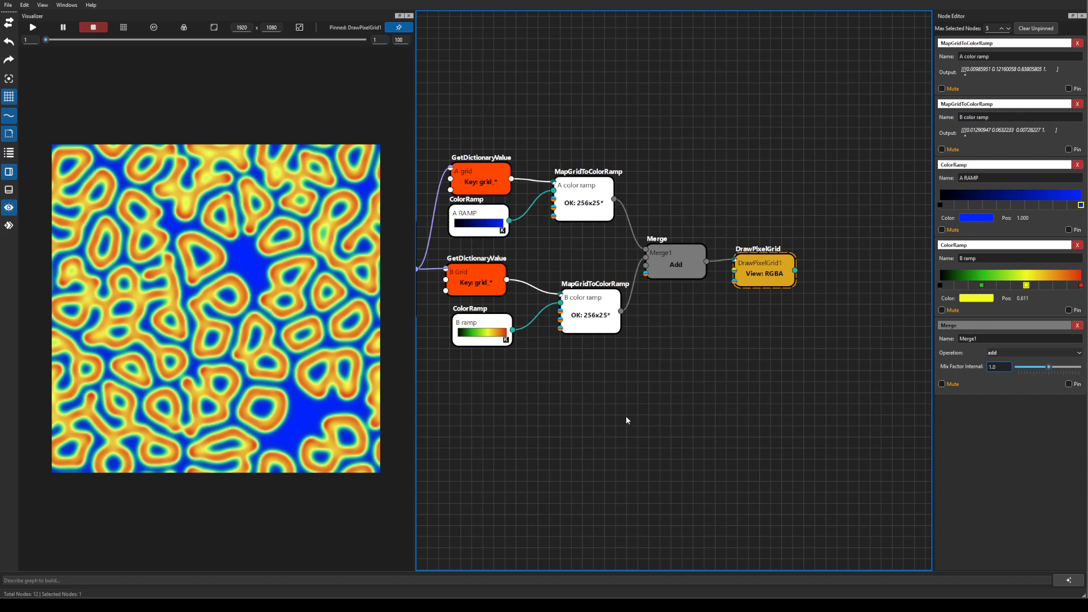
Play the simulation and restart the pattern by switching the reset Bool's value off and on again.
left_click_drag(637, 416, 841, 436)
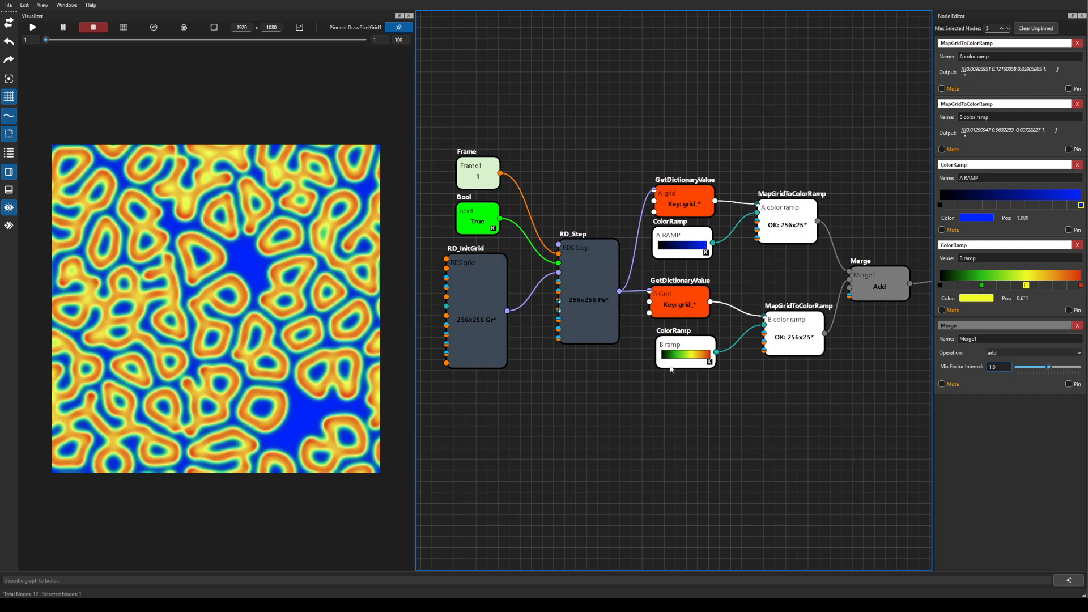
left_click(33, 28)
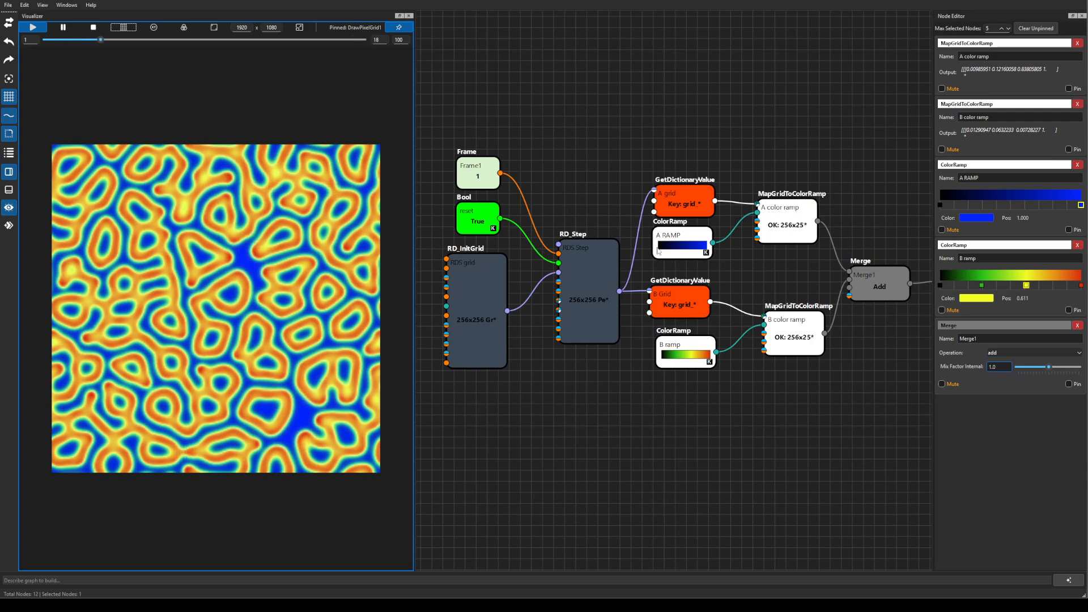
left_click(478, 218)
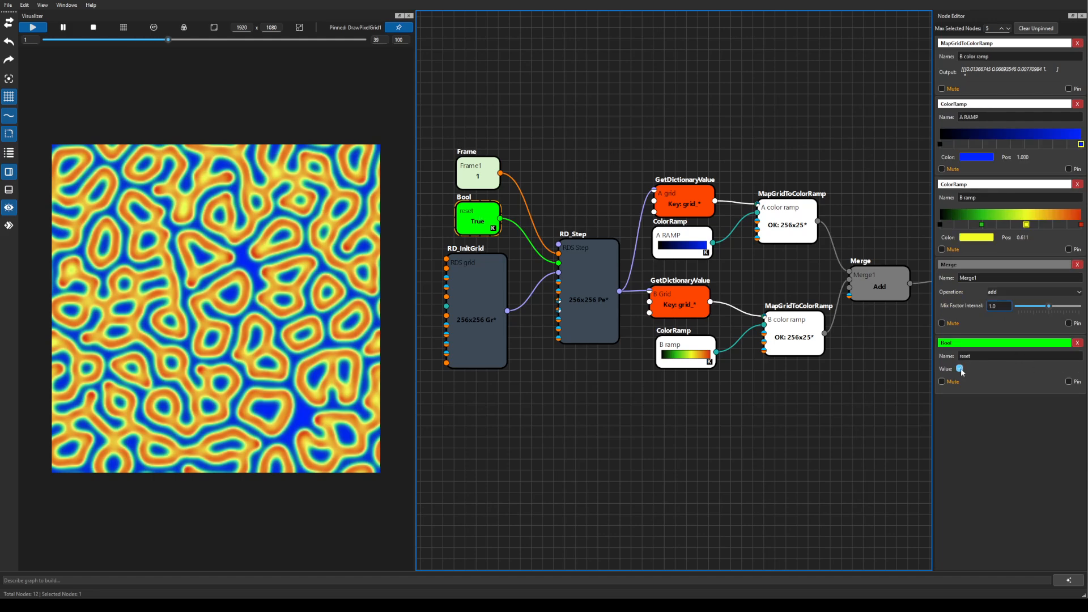
left_click(960, 368)
left_click(960, 368)
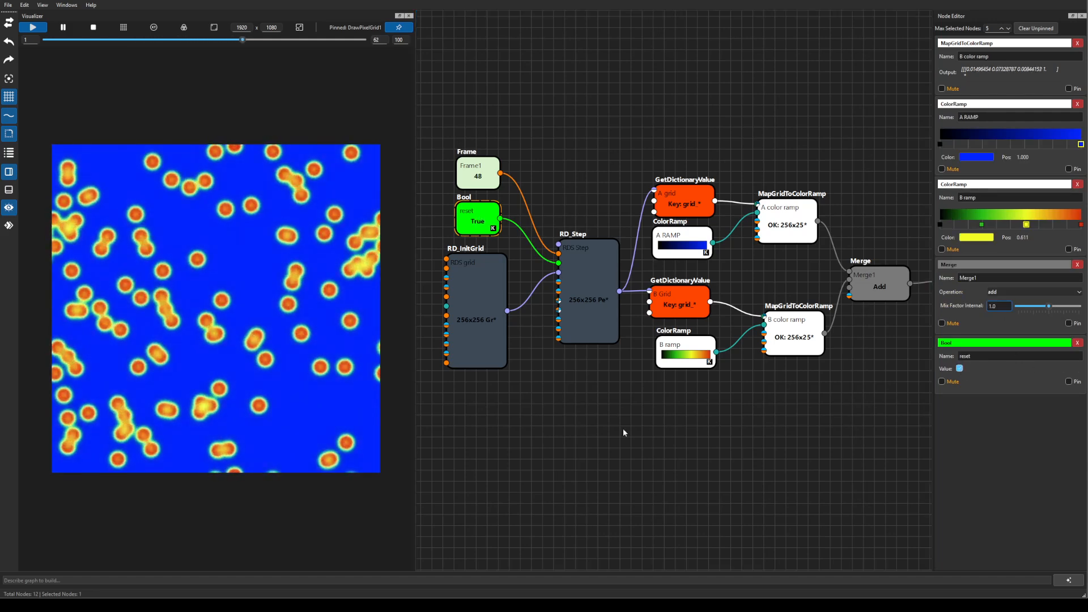
Reposition the stops of B ramp, moving the black stop inward and the red stop to 0.892.
left_click(678, 348)
left_click_drag(939, 362, 1065, 363)
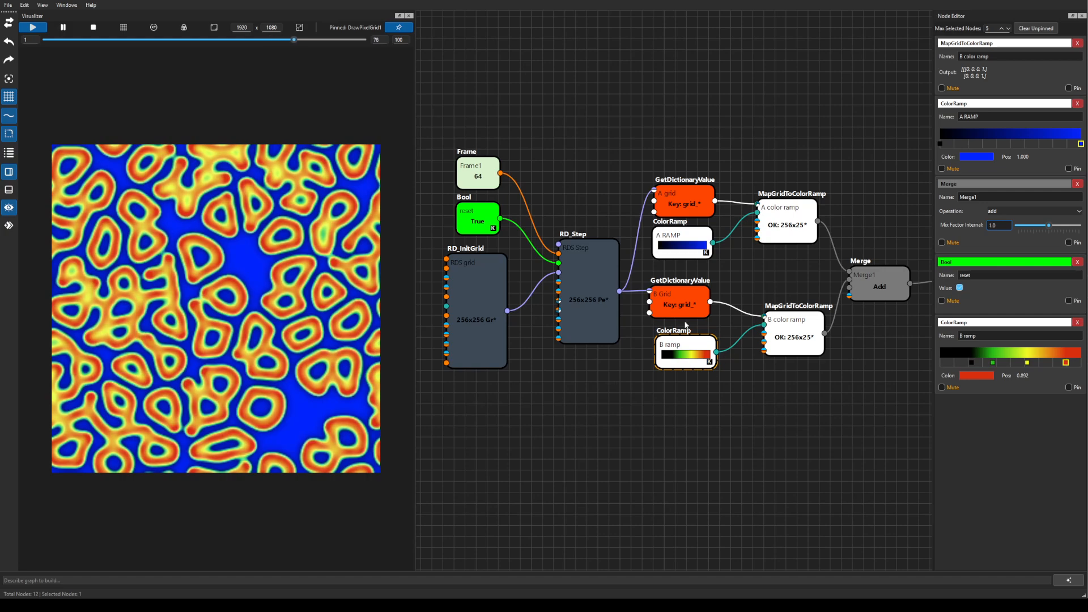
Set the RD_Step node's Delta Time Internal to 1.1 and restart the pattern with the reset Bool.
left_click(587, 283)
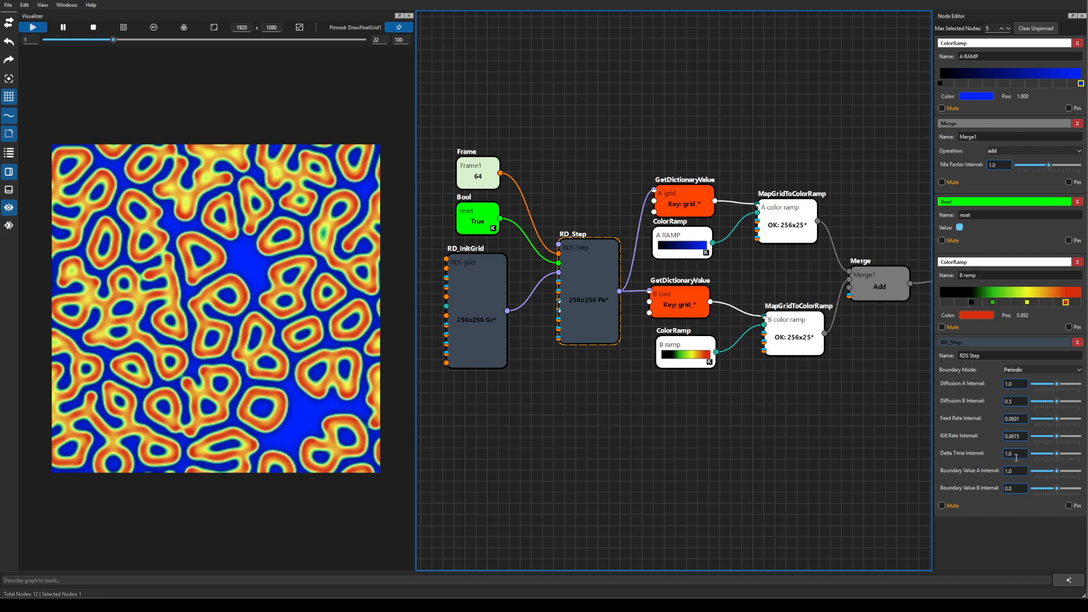
left_click(1016, 453)
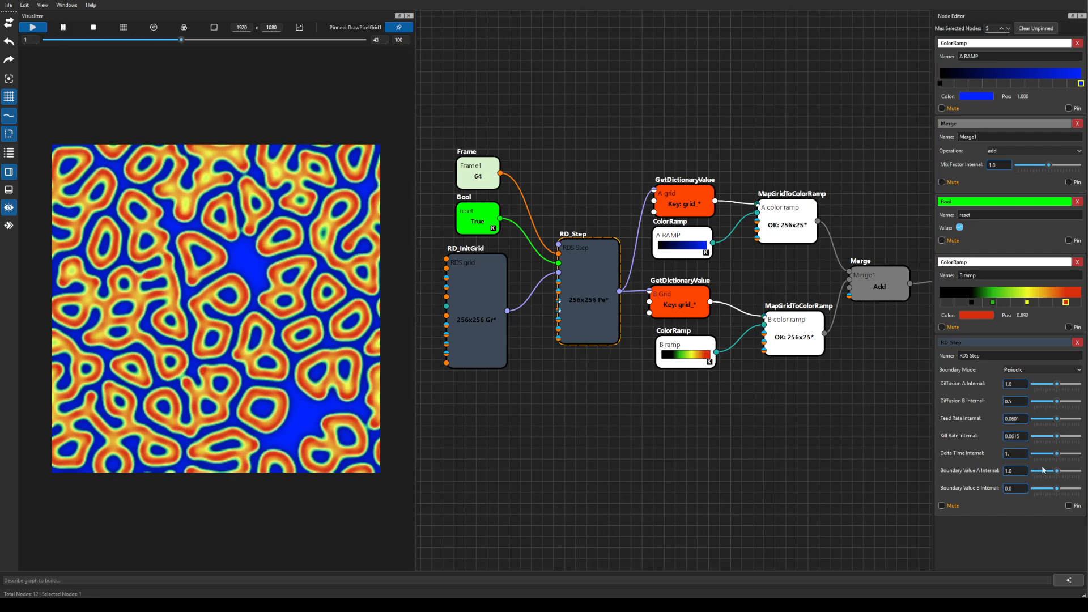
type(".1")
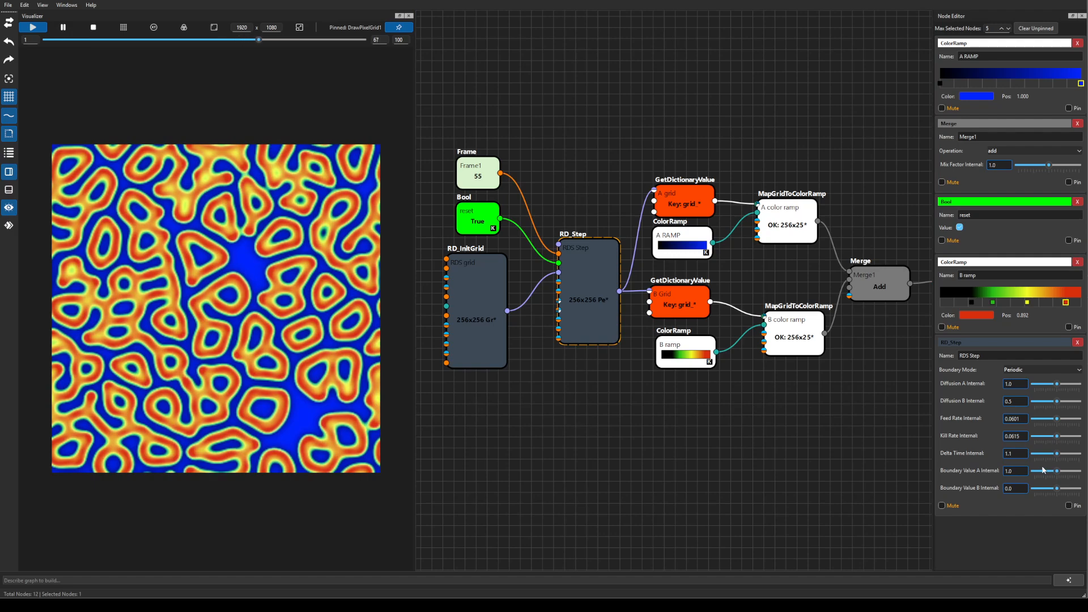
left_click(476, 216)
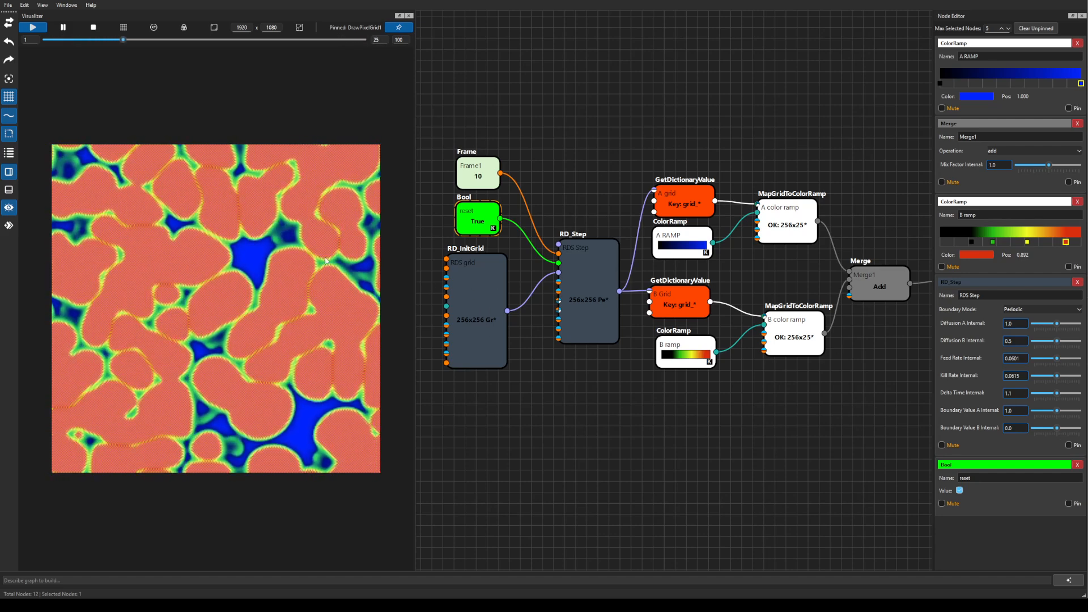
Stop the simulation and set the RD_Step node's Delta Time Internal to 1.05.
left_click(94, 27)
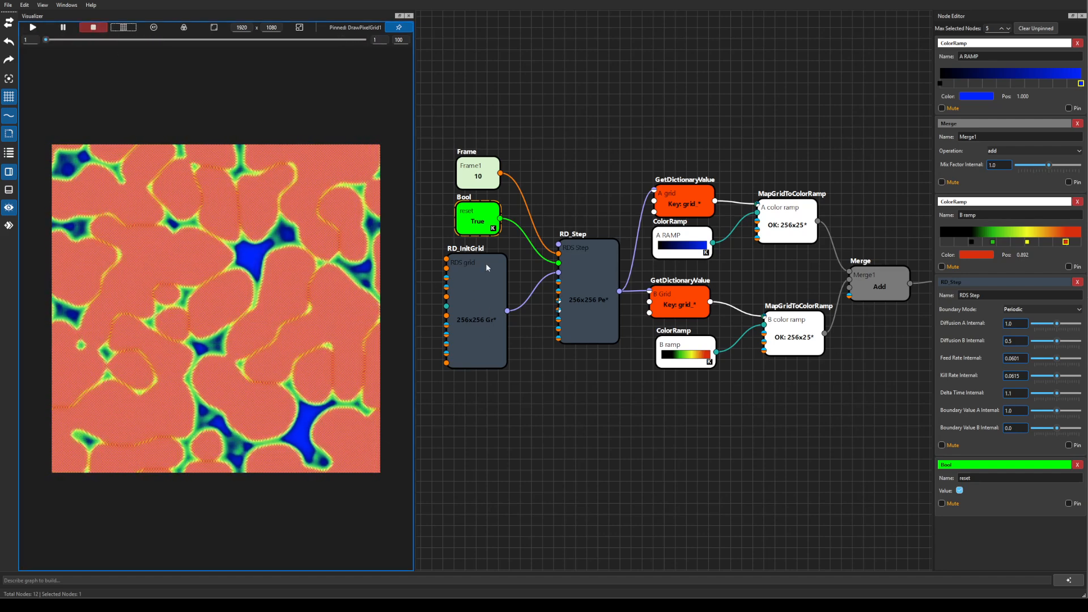
left_click(584, 285)
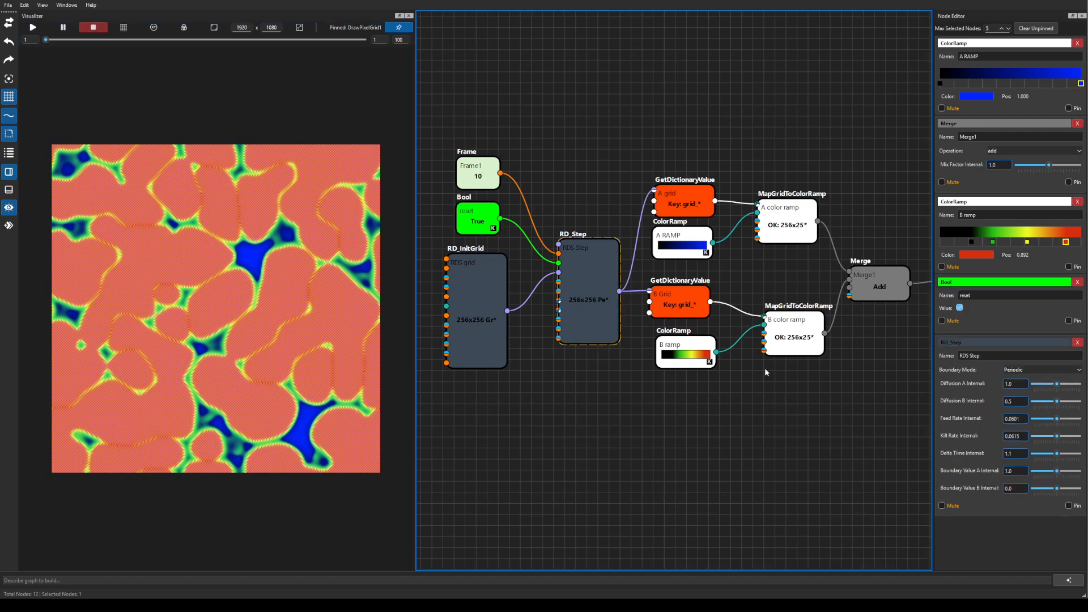
left_click(1024, 455)
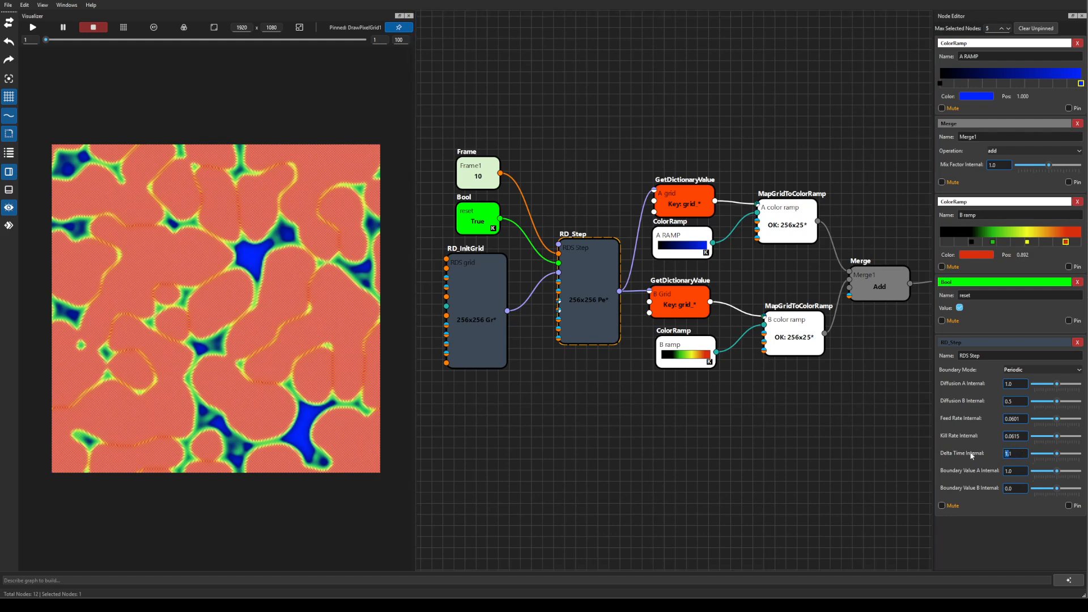
type("1.05")
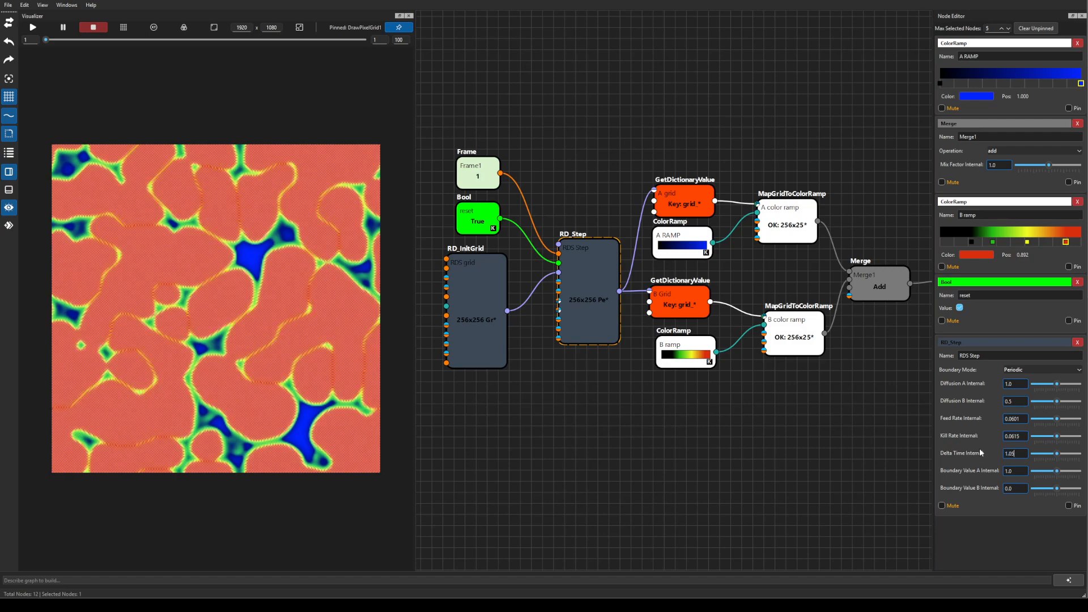
Restart the pattern with the reset Bool and play the simulation.
left_click(465, 217)
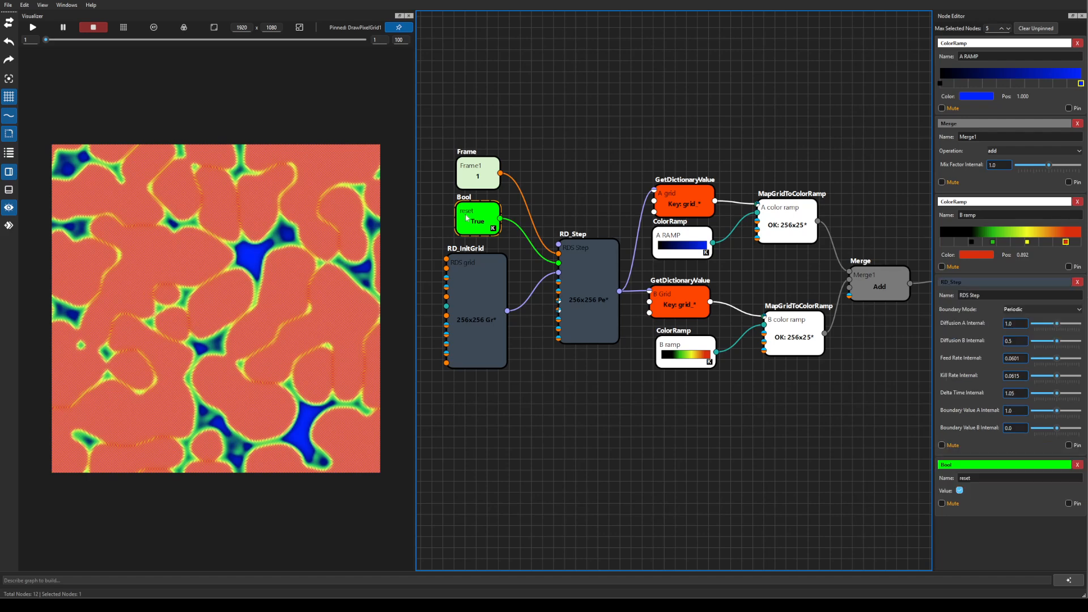
left_click(959, 493)
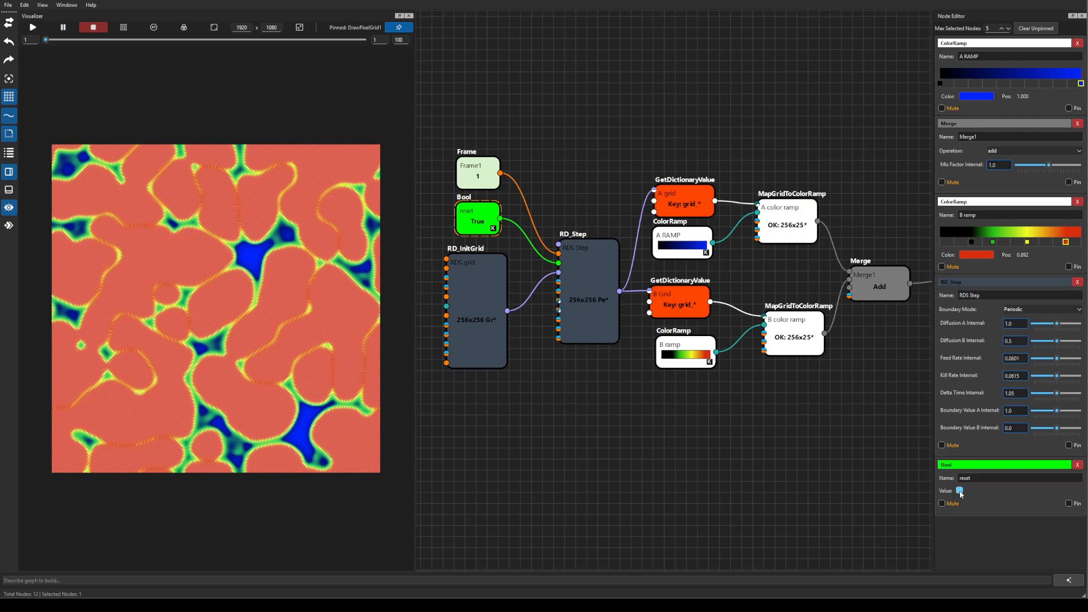
left_click(32, 27)
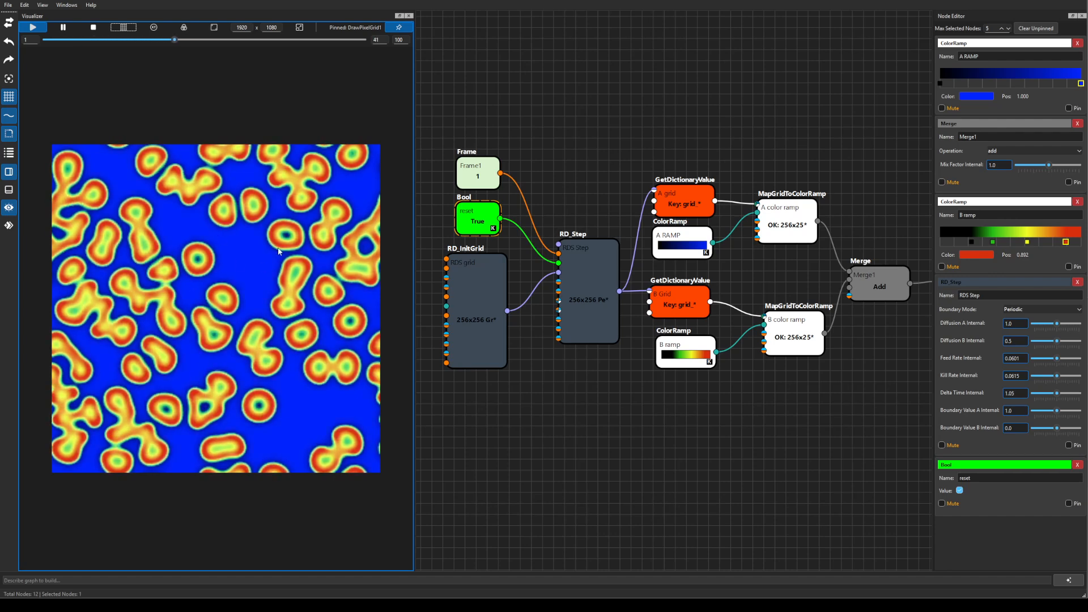
Open the RD_InitGrid node's parameters and stop the running simulation.
left_click(485, 304)
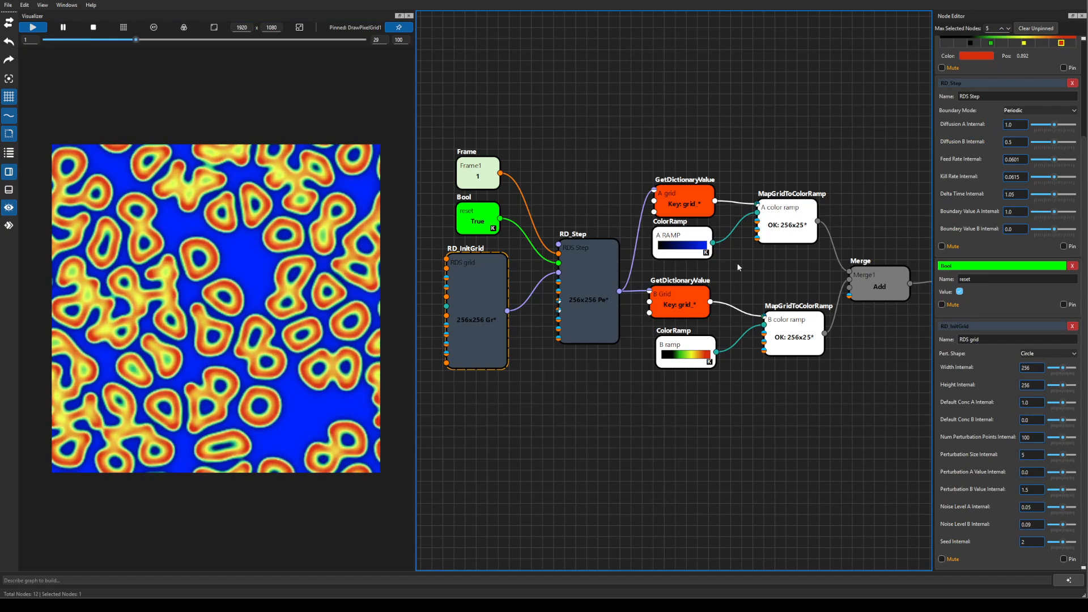
scroll(798, 129, "down", 1)
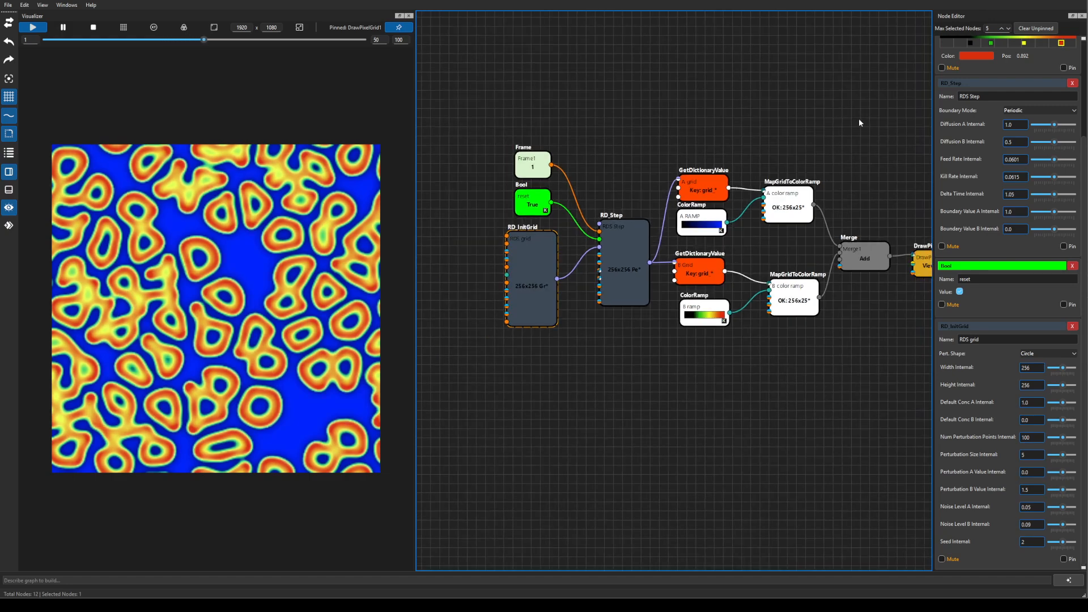
left_click_drag(858, 123, 719, 114)
left_click(96, 31)
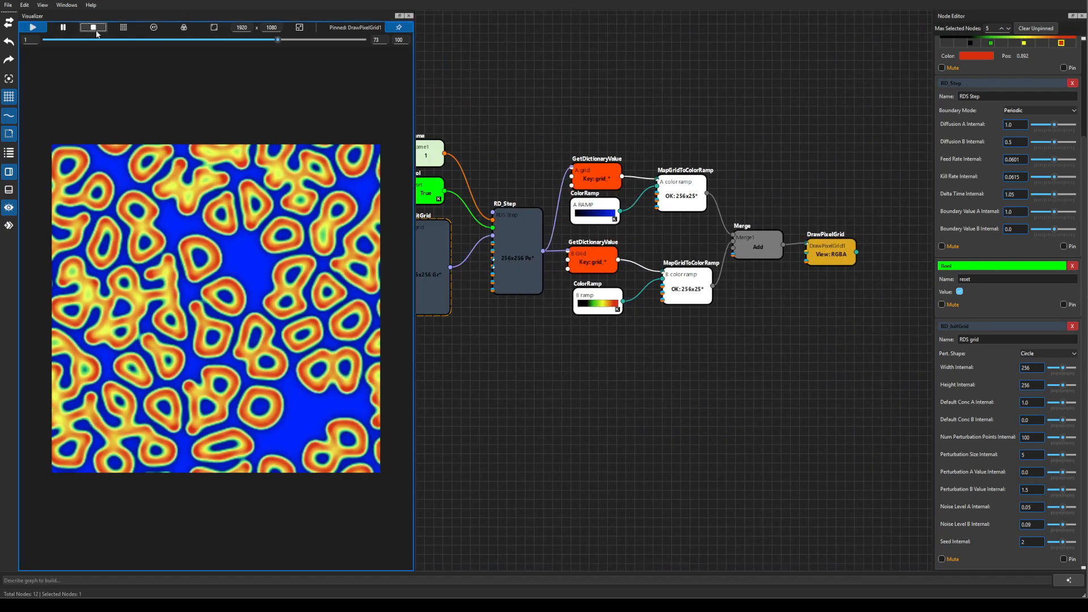
Set the Visualizer resolution to 512 x 512, and display the canvas frame with the pattern fitted to it.
left_click_drag(866, 357, 693, 357)
scroll(768, 373, "up", 1)
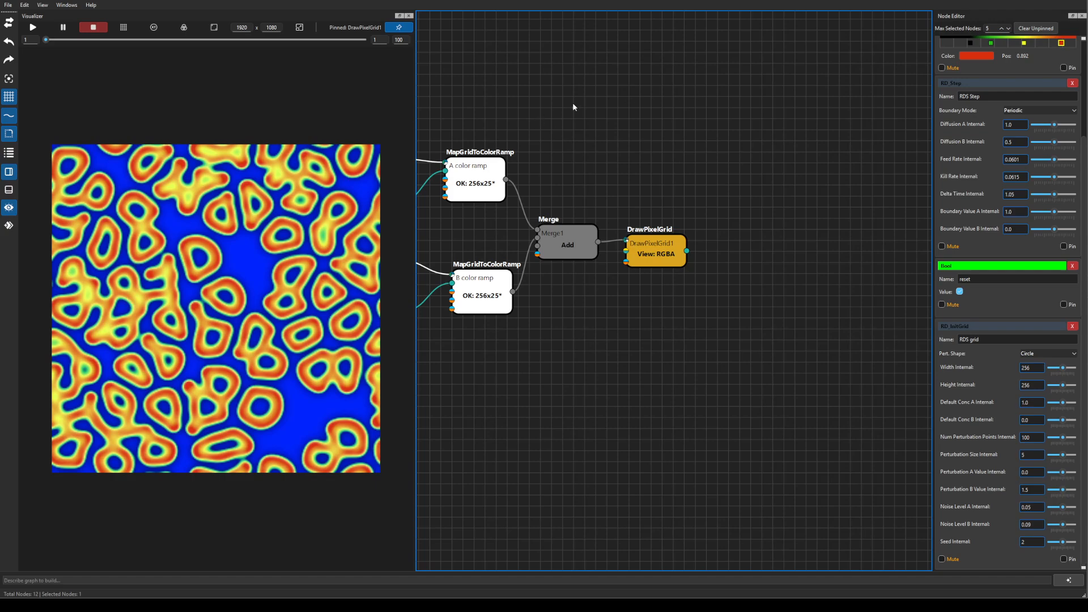
left_click_drag(573, 102, 753, 138)
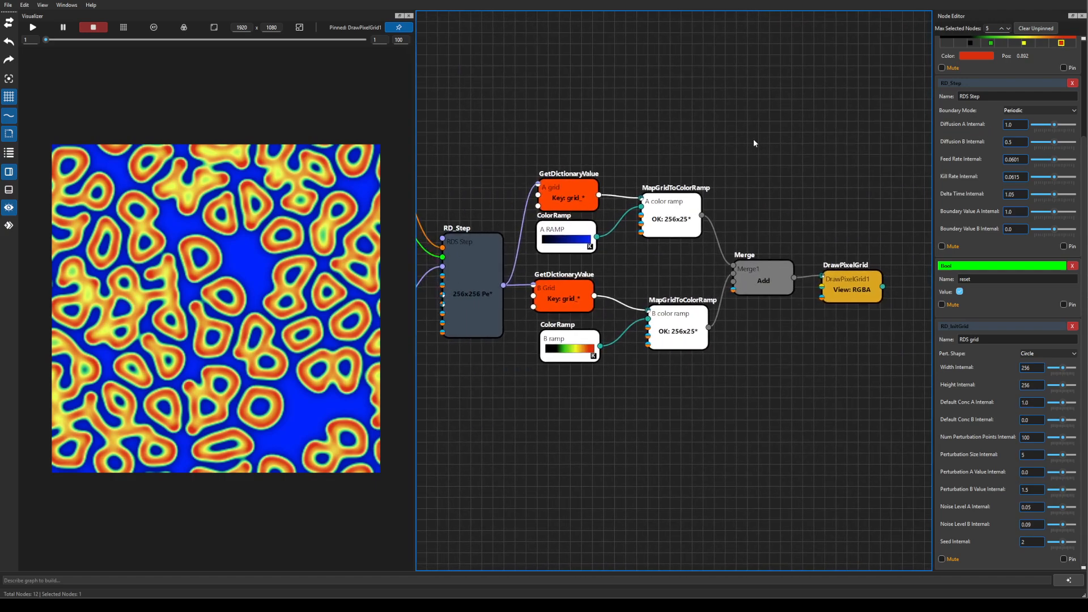
left_click(252, 27)
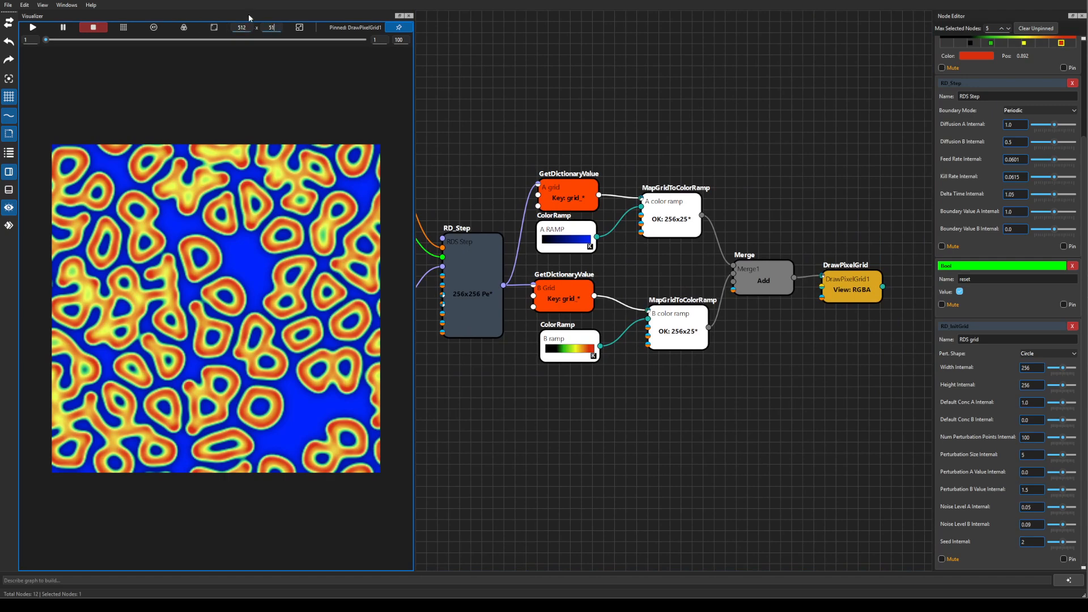
left_click(213, 28)
left_click(207, 28)
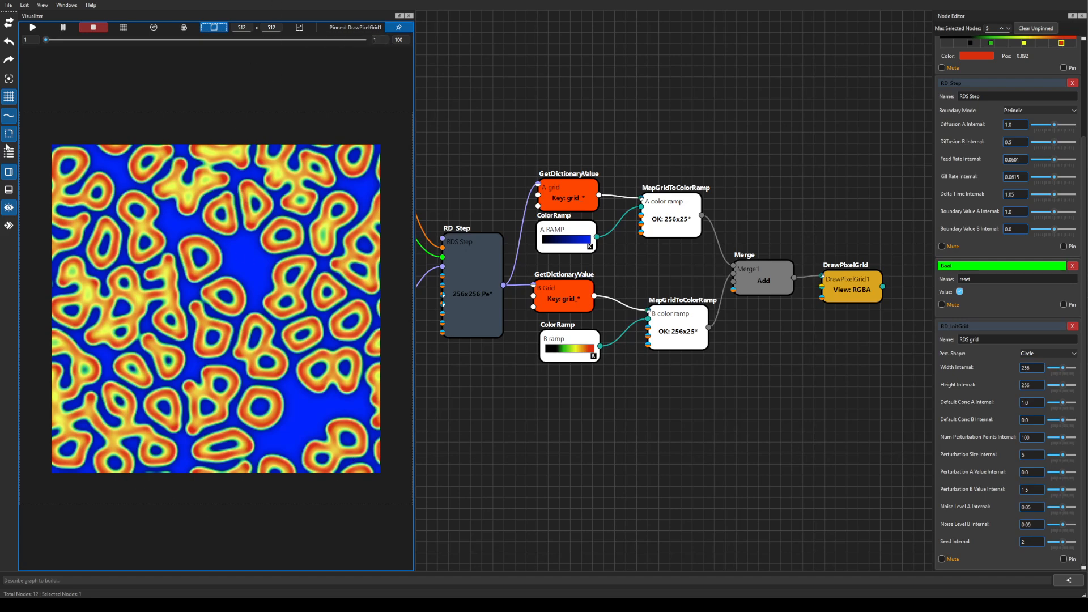
left_click(300, 27)
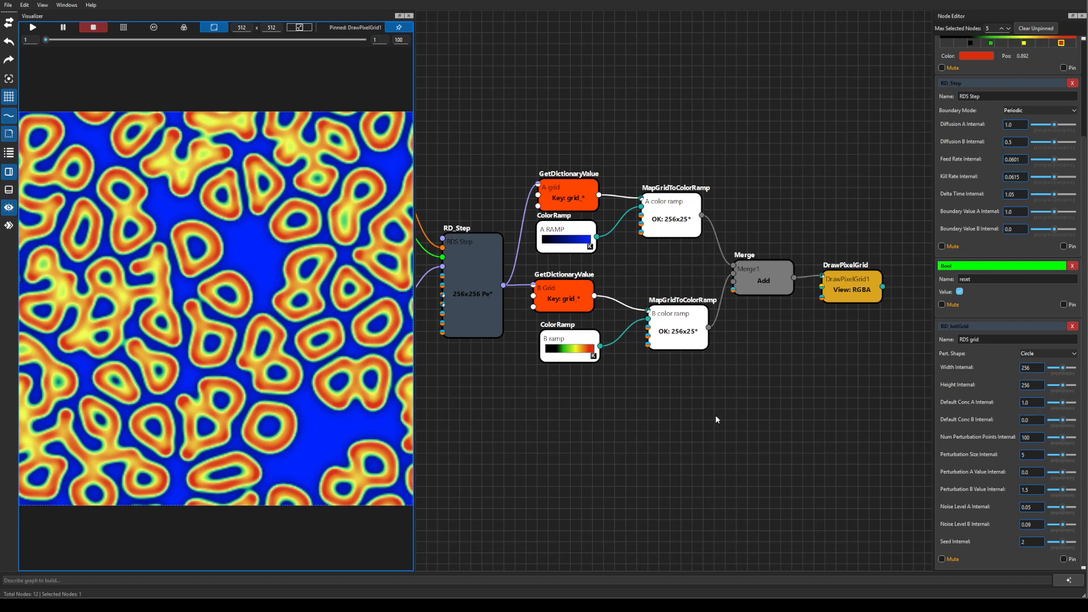
Add an ExportImageSequence node connected to the DrawPixelGrid output and place it beside that node.
left_click_drag(862, 349, 673, 357)
scroll(744, 353, "up", 1)
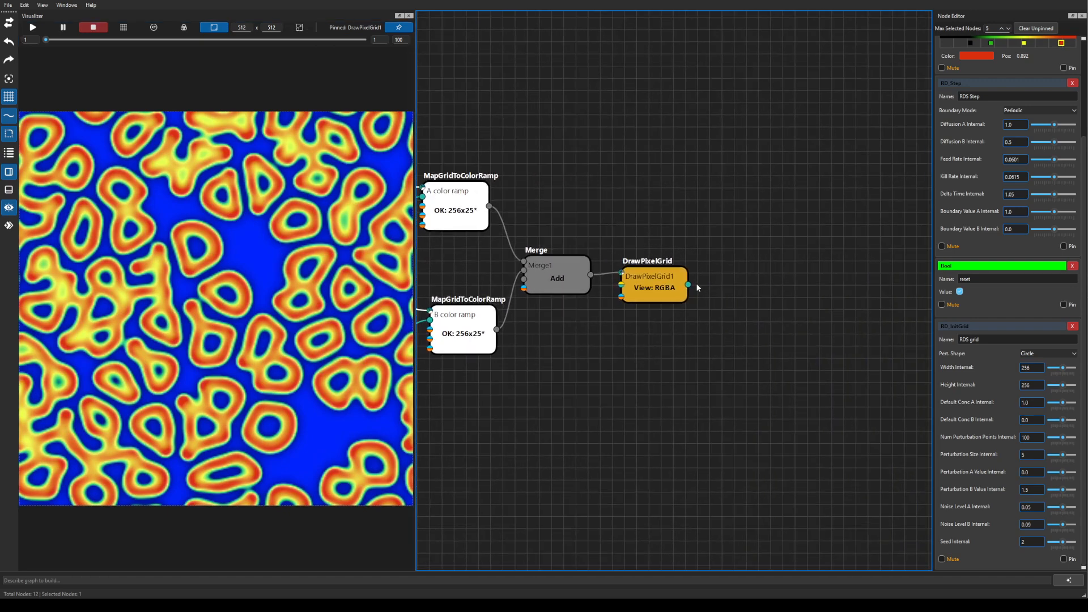
left_click_drag(688, 285, 762, 297)
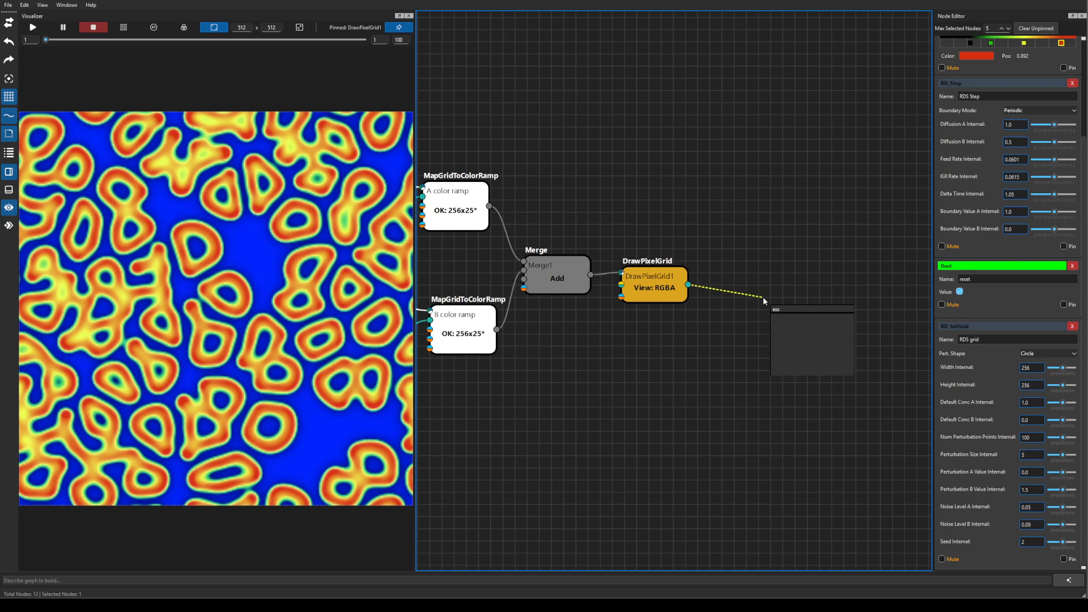
type("esx")
key("BackSpace")
key("BackSpace")
type("xpo")
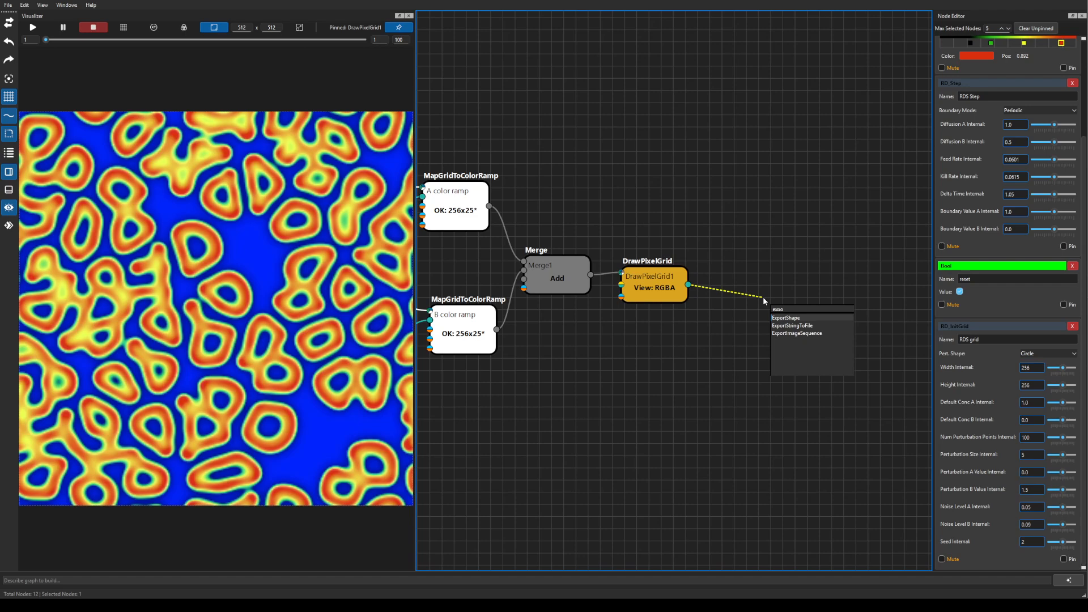
key("Down")
key("Down")
key("Return")
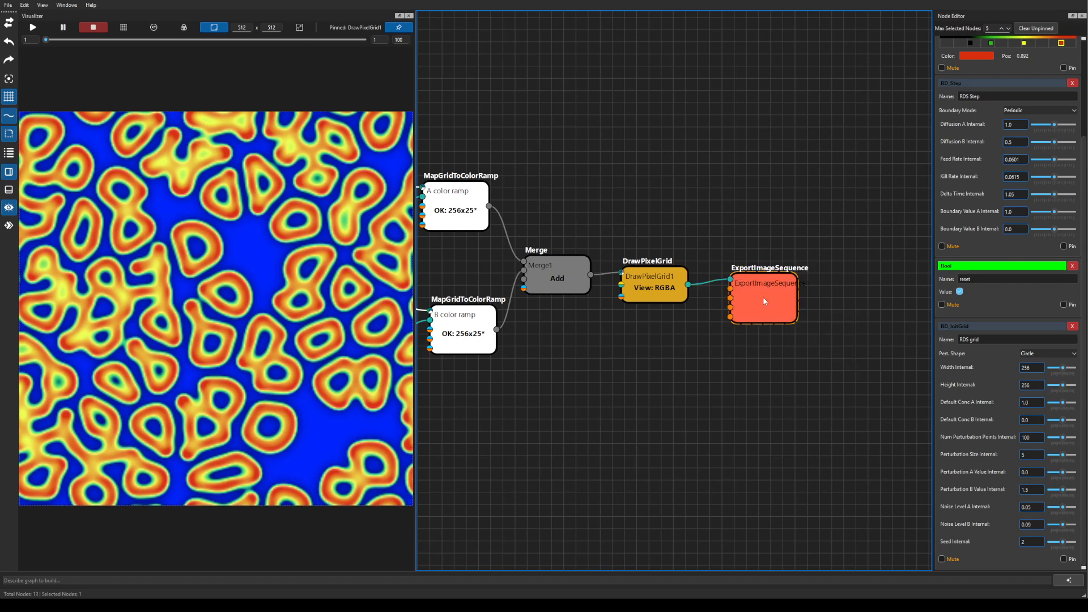
left_click_drag(763, 298, 779, 298)
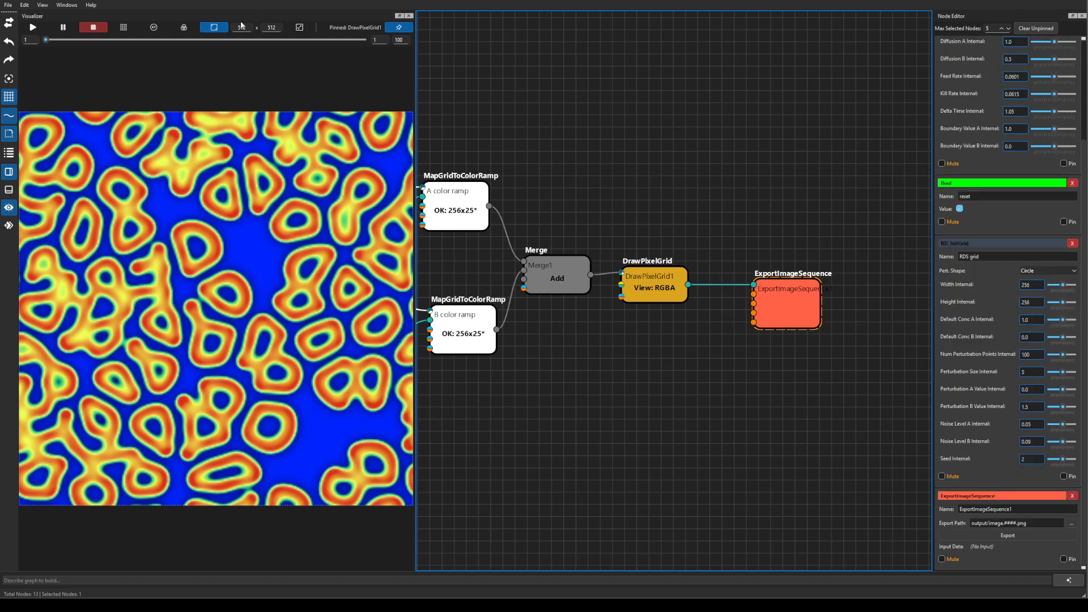
left_click_drag(608, 358, 849, 369)
left_click_drag(585, 406, 735, 420)
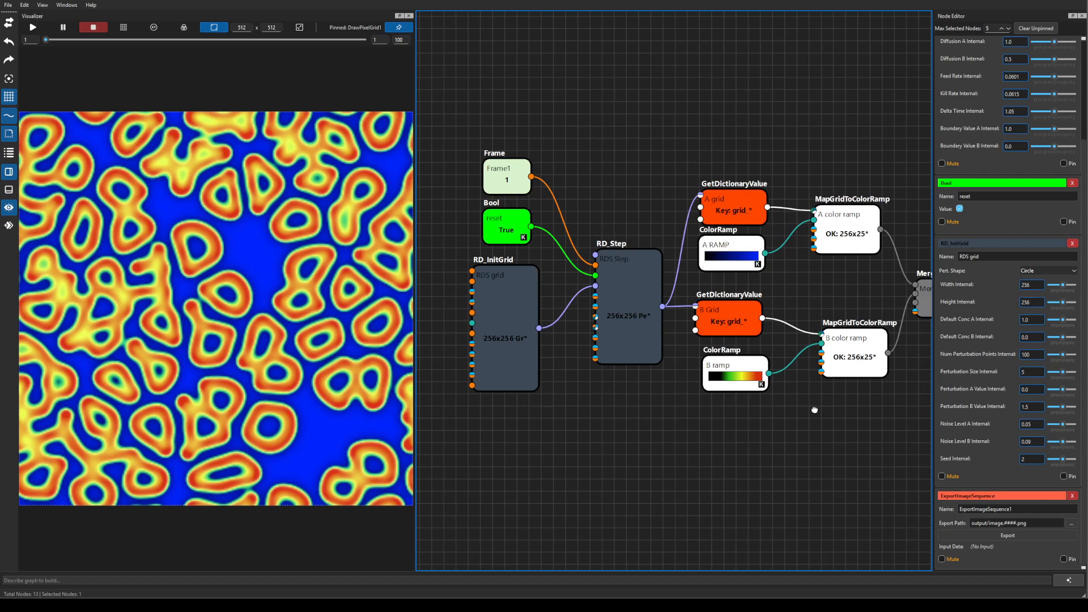
left_click_drag(814, 409, 439, 378)
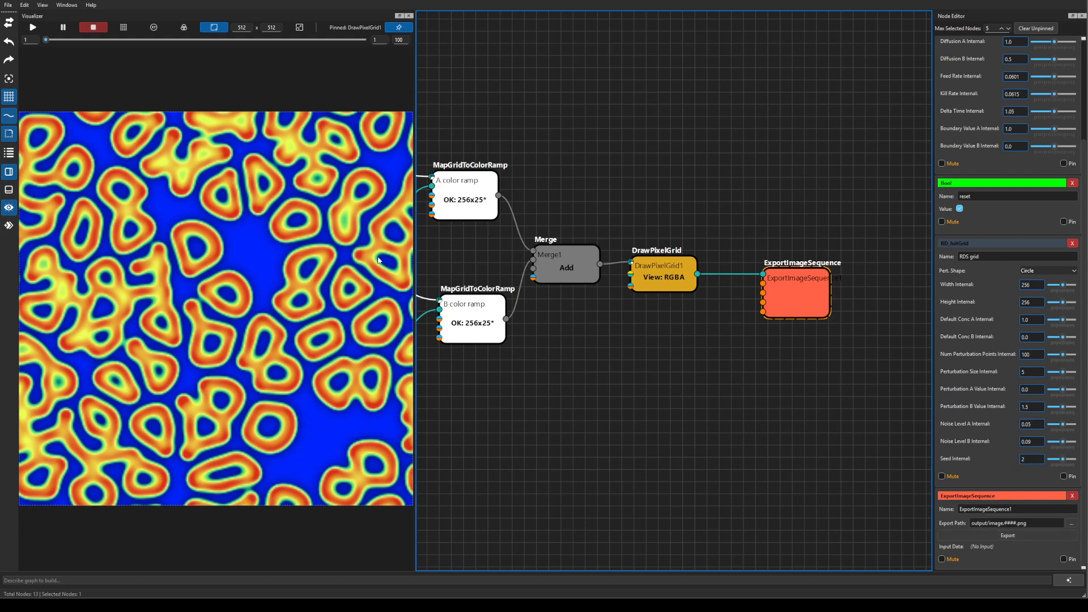
left_click_drag(603, 337, 833, 345)
scroll(716, 388, "down", 3)
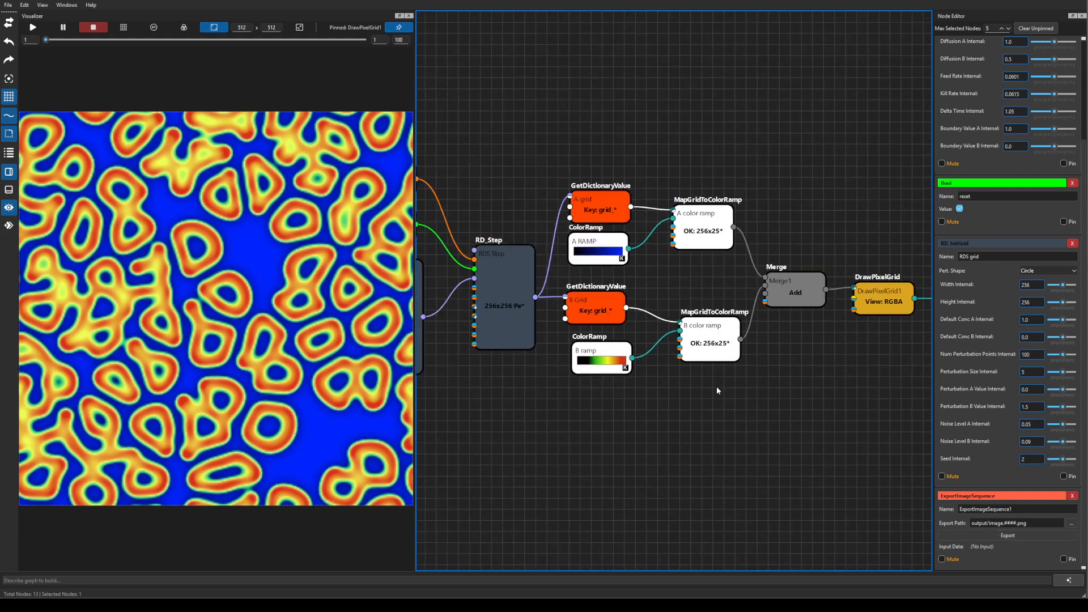
mouse_move(575, 402)
left_mouse_down()
mouse_move(648, 396)
mouse_move(589, 395)
left_mouse_up()
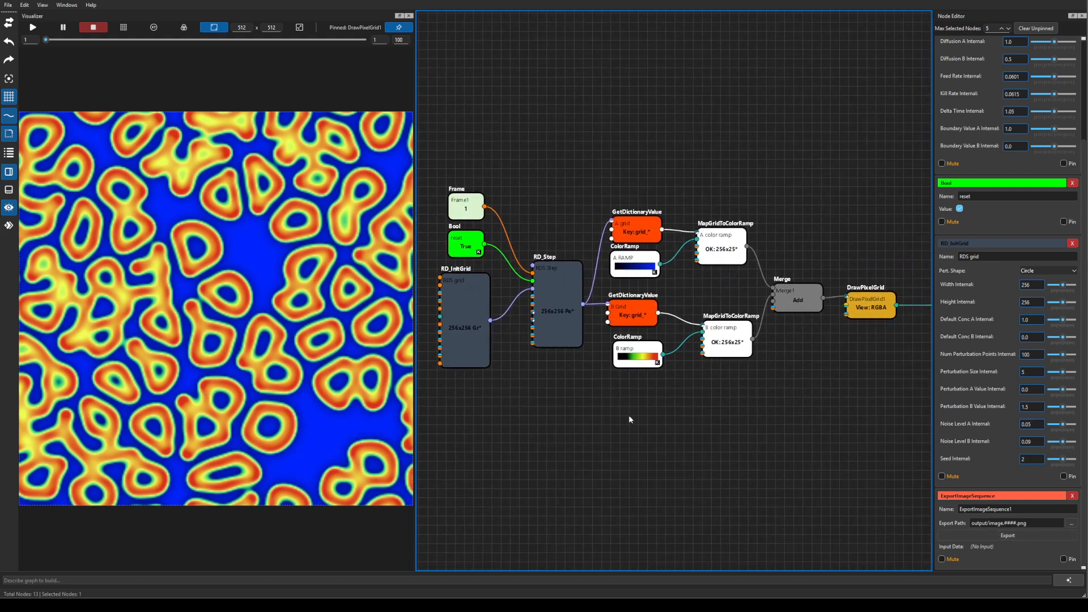